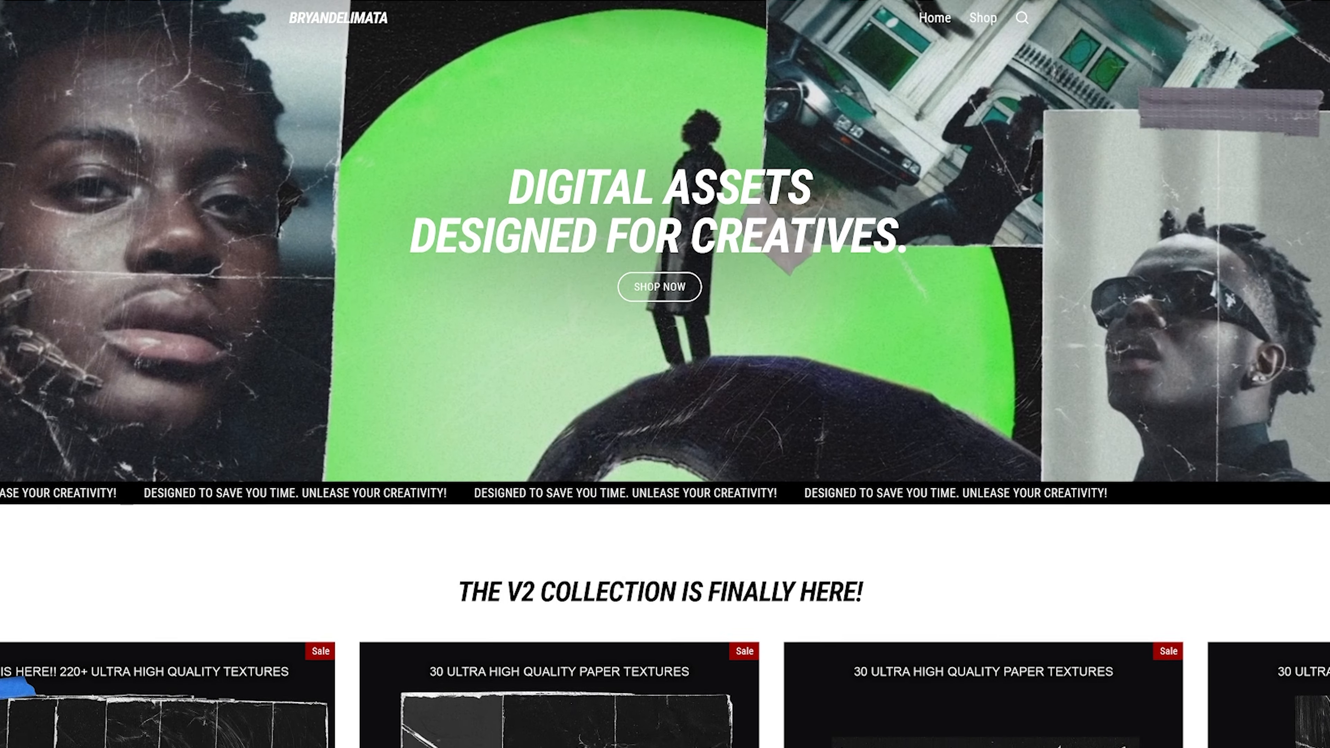
Look through the asset store's home page, from the hero banner past the most popular packs to the footer
scroll(666, 374, down, 7)
scroll(665, 374, down, 8)
scroll(665, 374, down, 8)
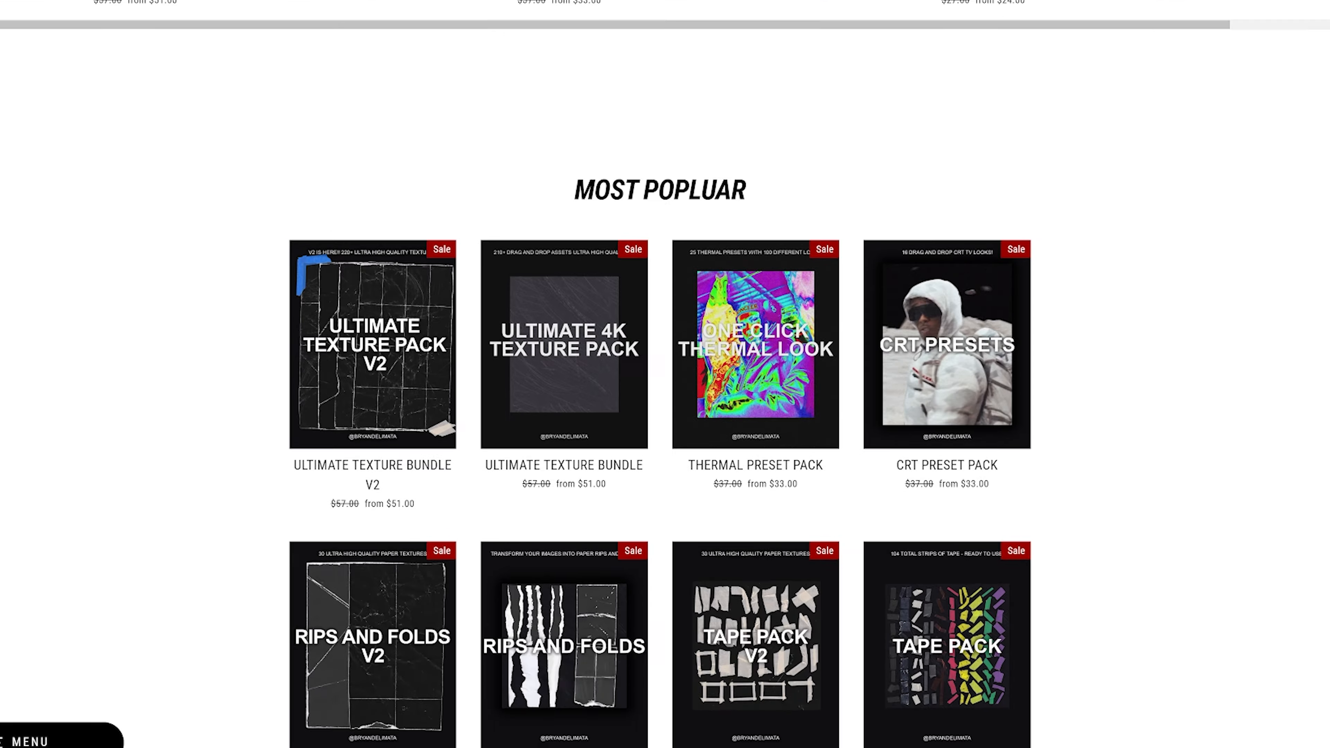
scroll(665, 375, down, 8)
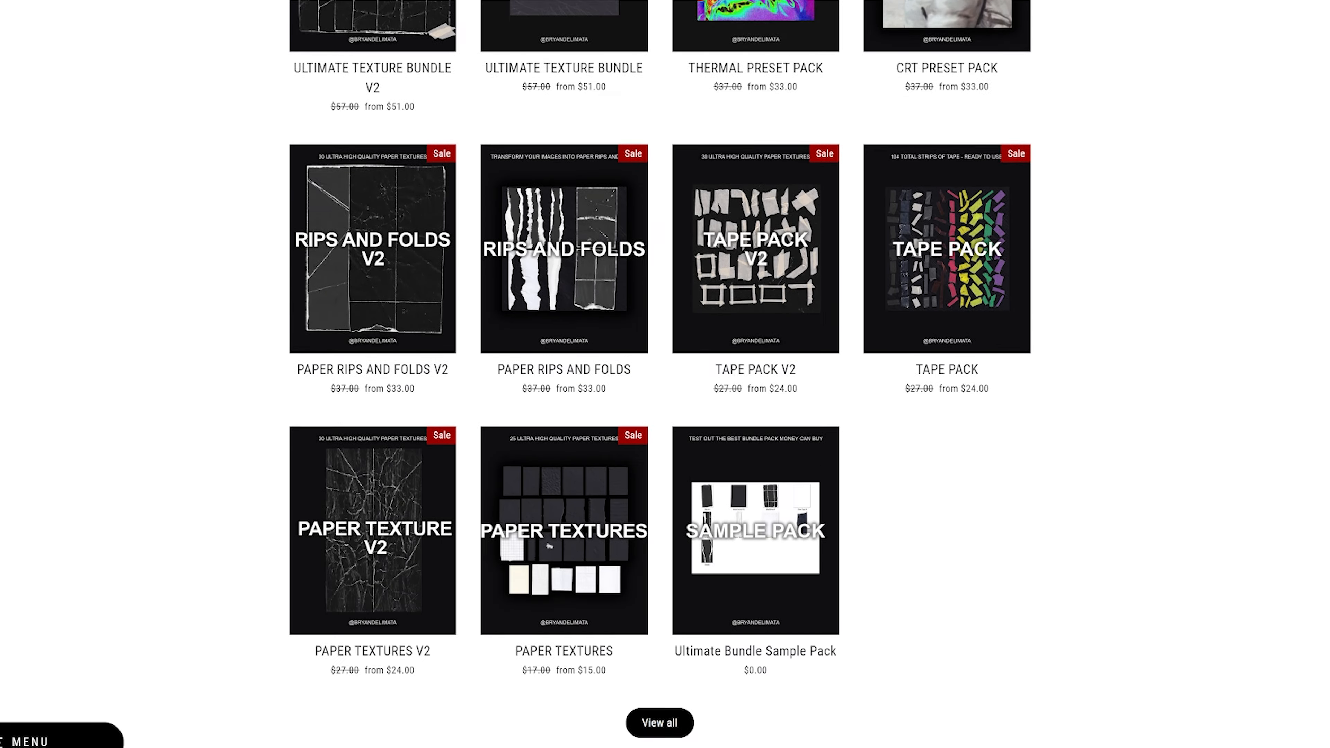
scroll(665, 375, down, 8)
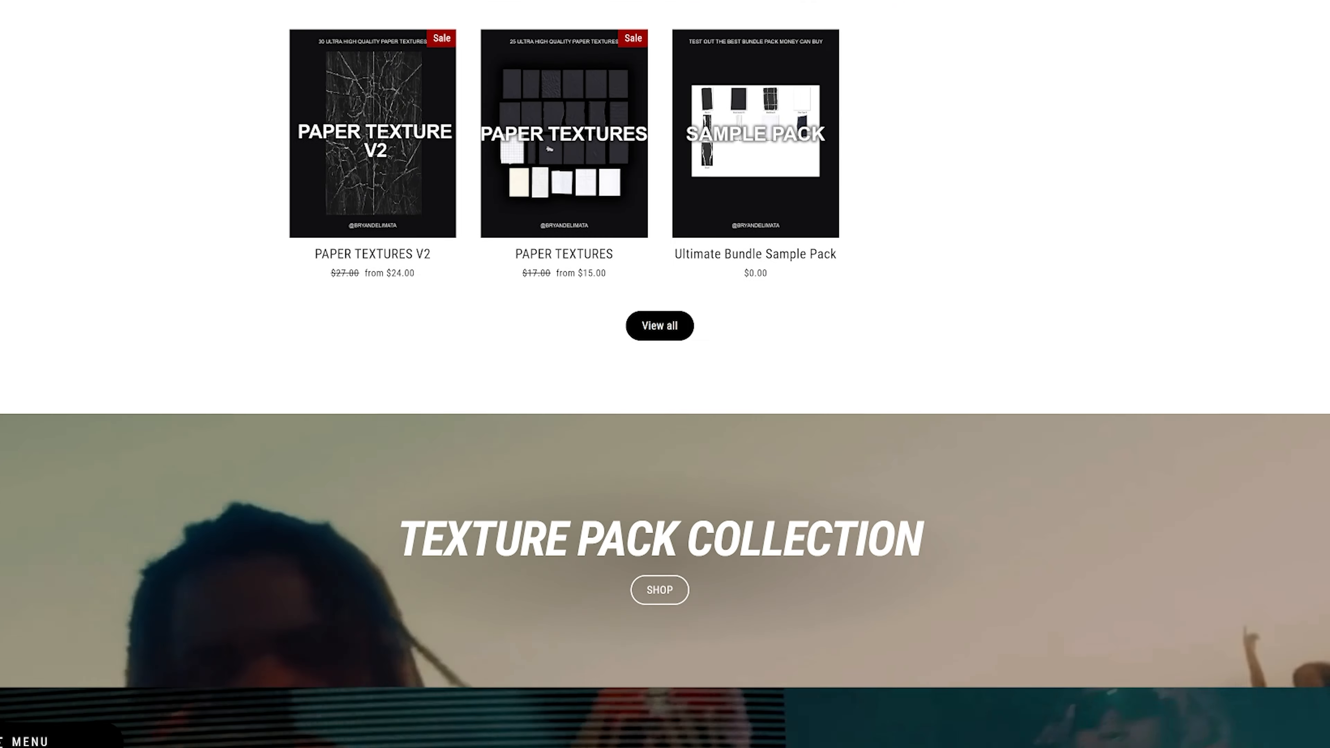
scroll(665, 374, down, 8)
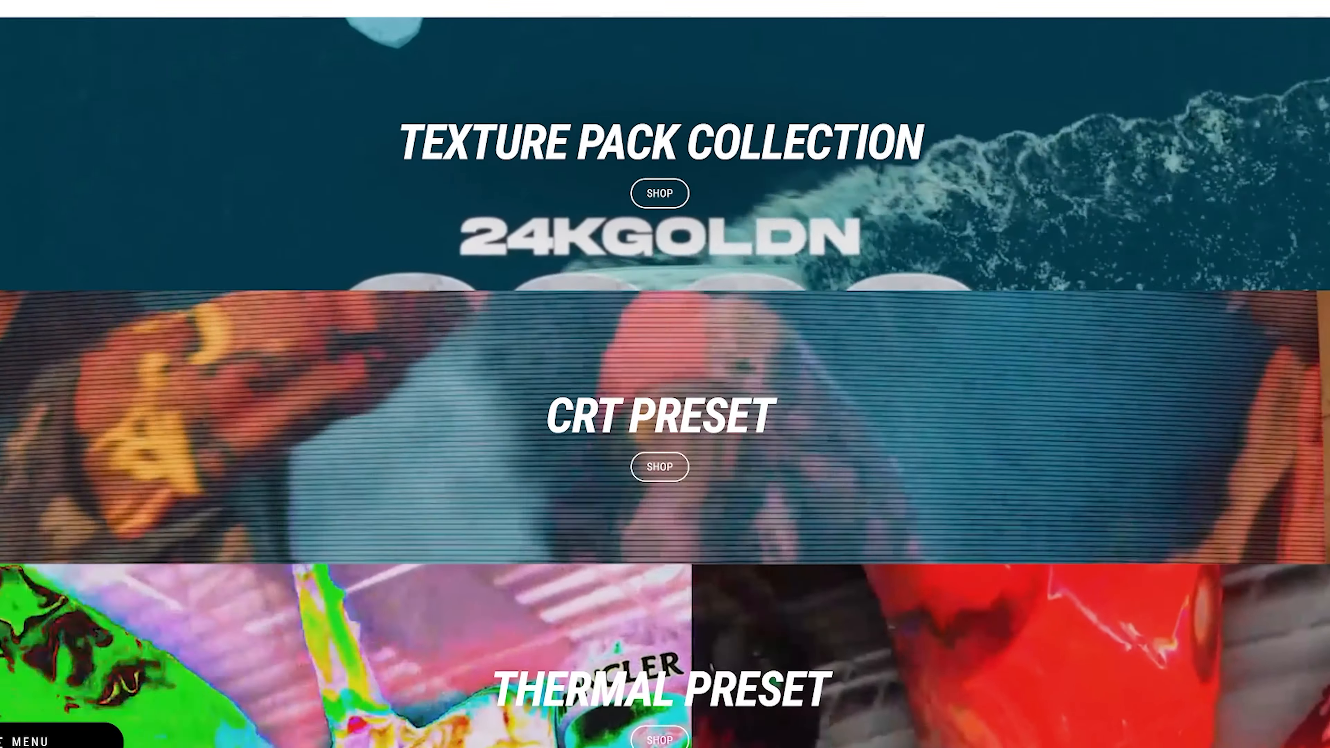
scroll(665, 374, down, 8)
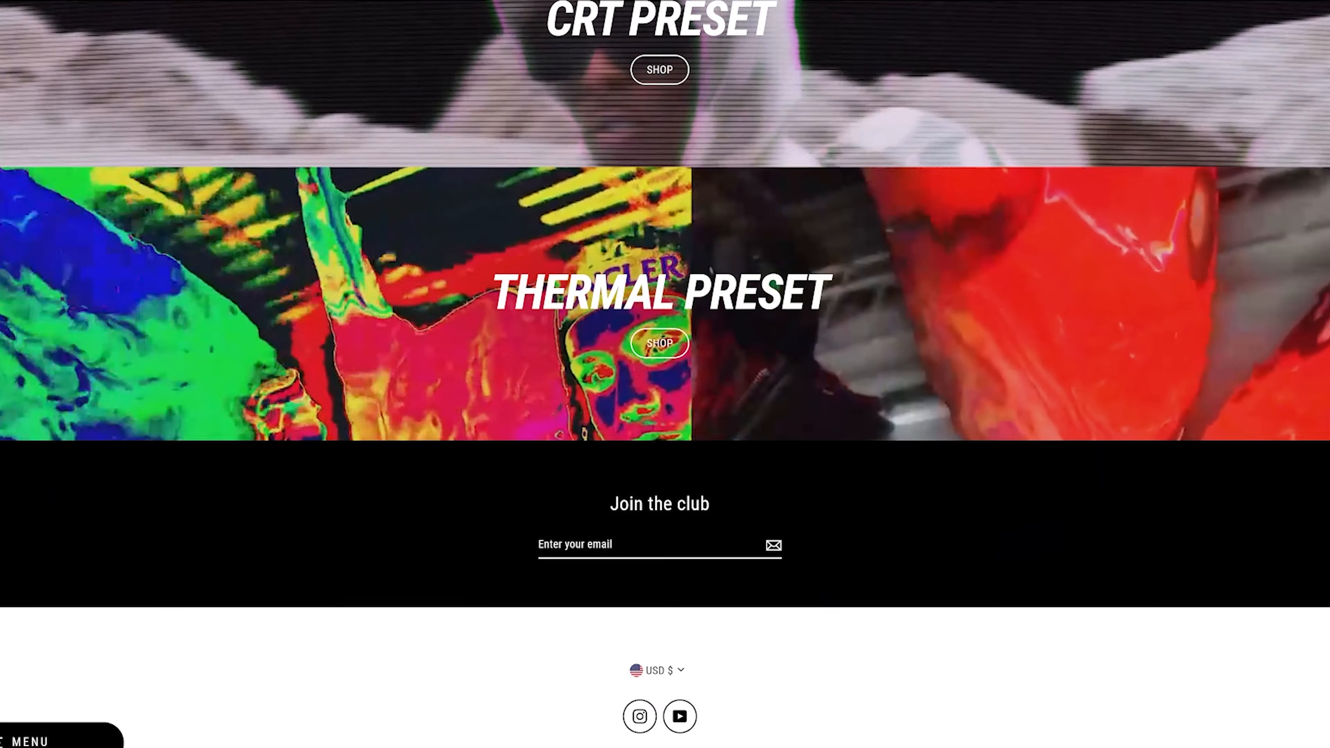
scroll(665, 374, down, 1)
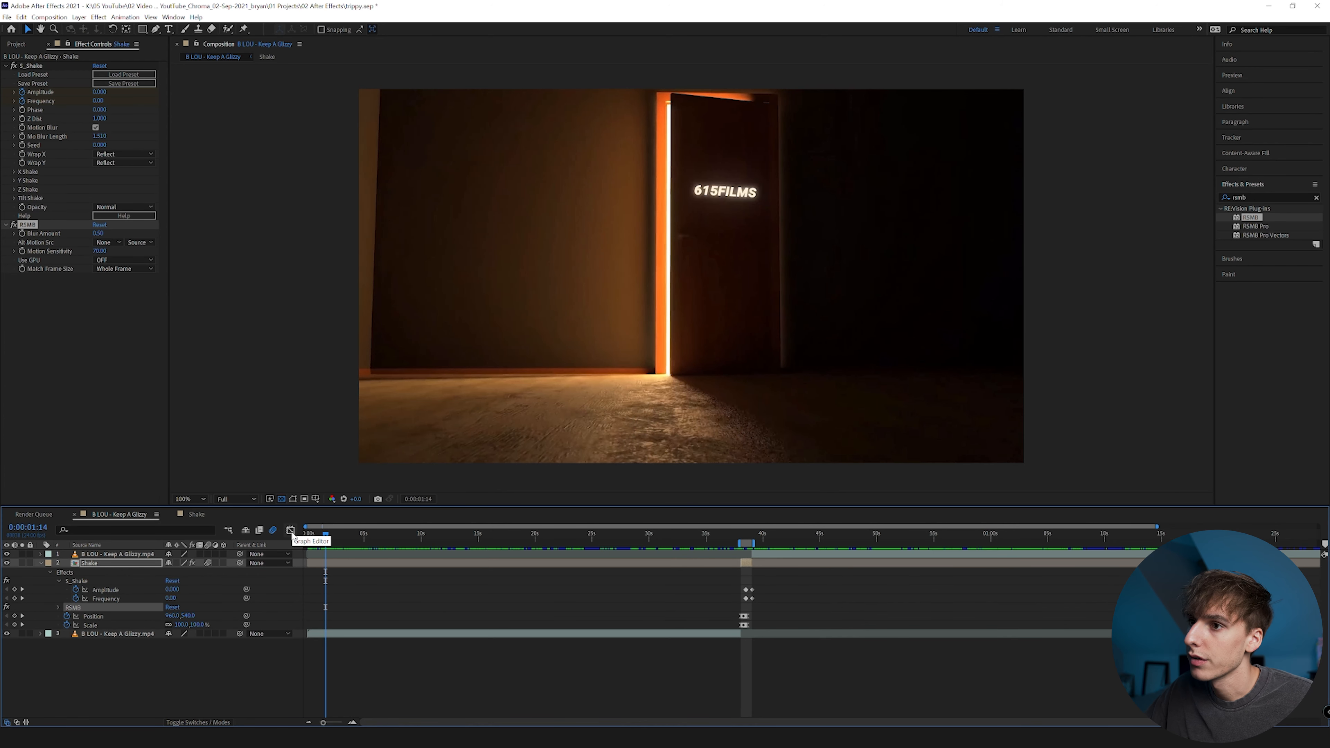
Switch to After Effects and preview the trippy transition in the main composition between about 0:00:38:01 and 0:00:38:18
drag(326, 535, 737, 535)
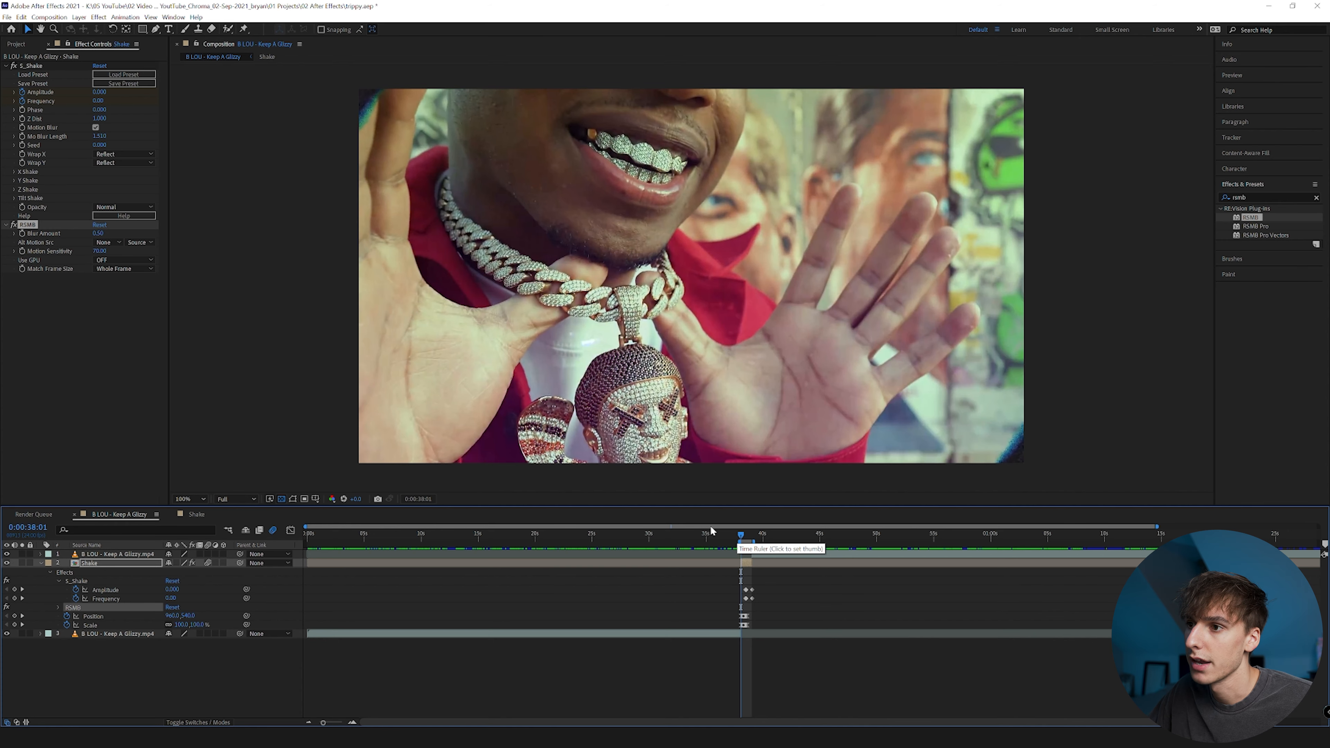
key(space)
key(space)
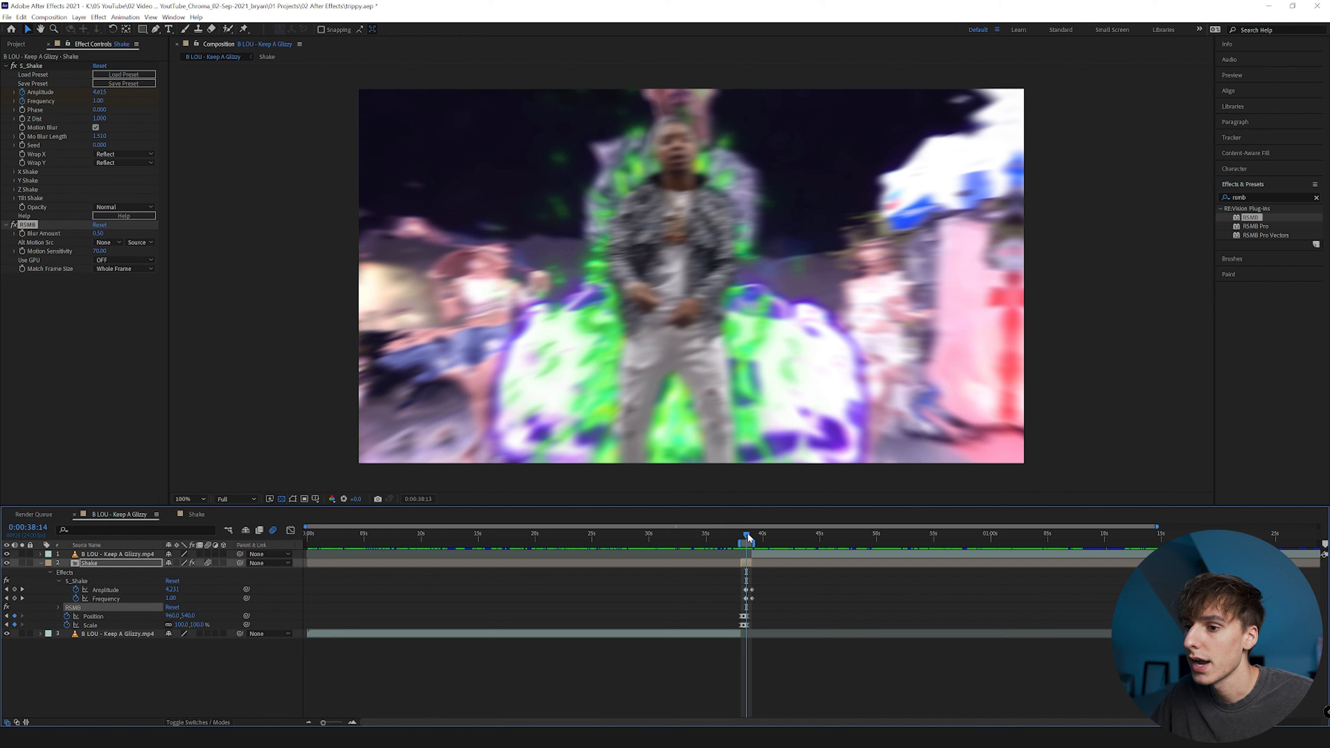
drag(746, 534, 749, 535)
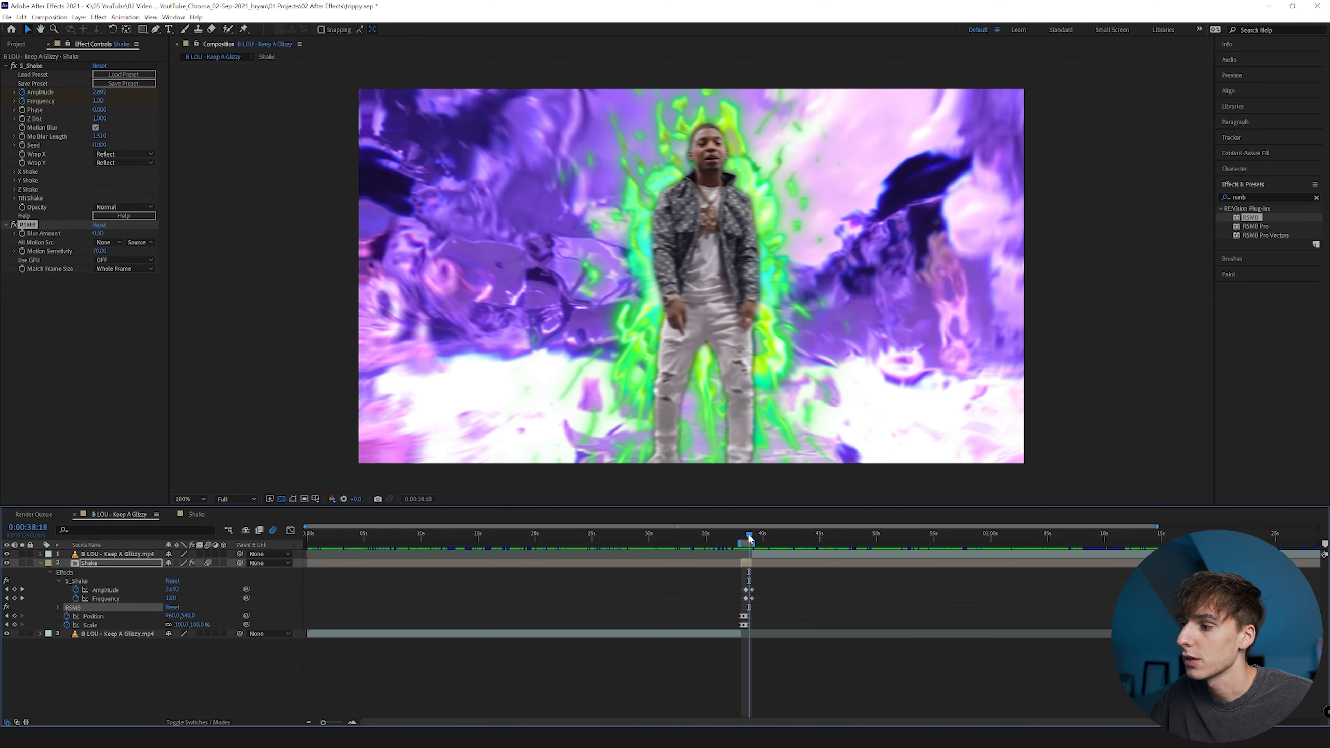
drag(749, 537, 745, 535)
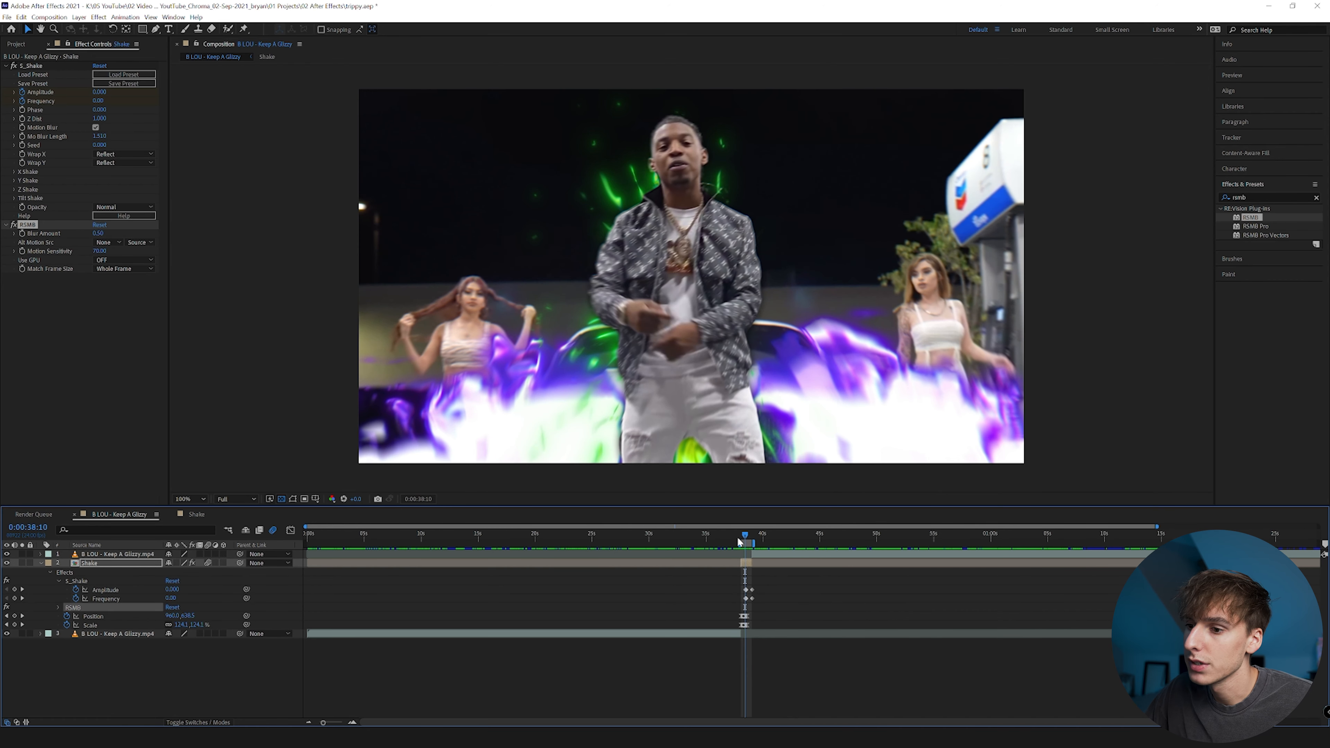
Open the Shake precomp at 0:00:38:10 and examine the effects on its two uppermost footage layers
click(122, 514)
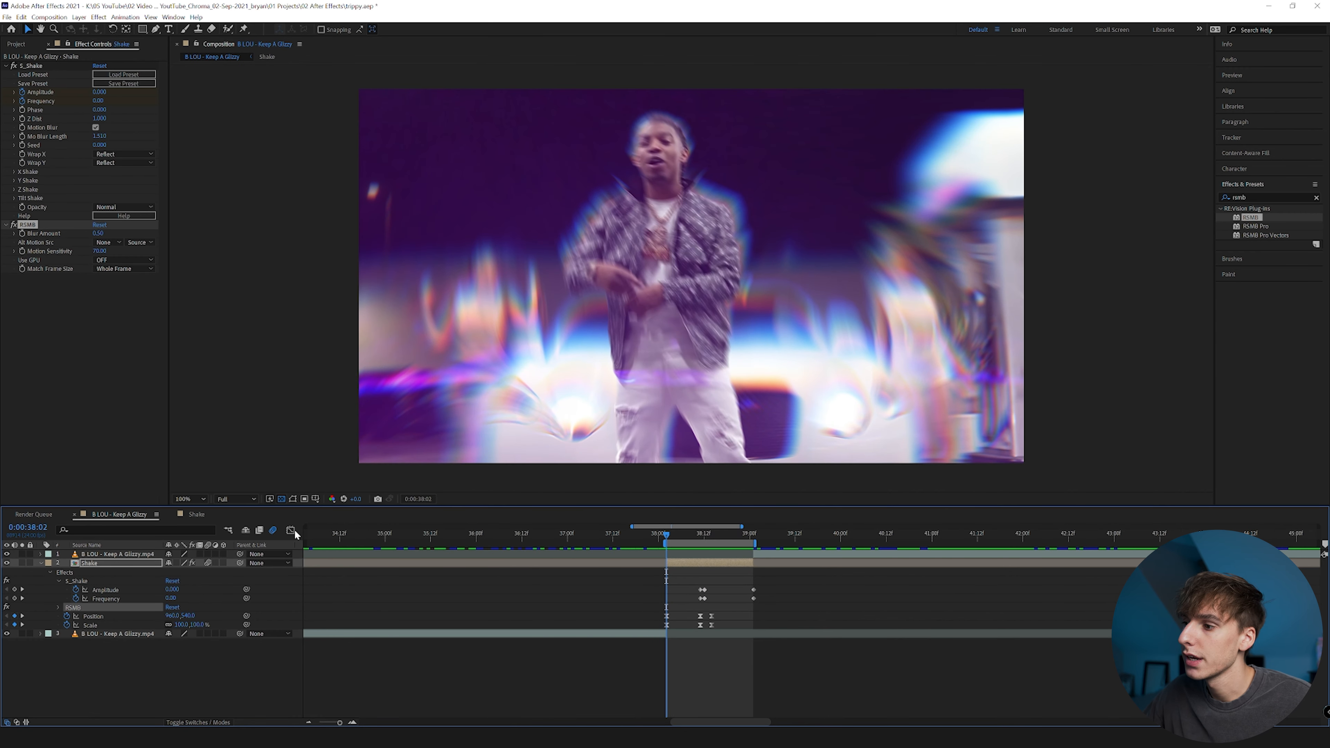
click(190, 513)
click(697, 534)
click(695, 553)
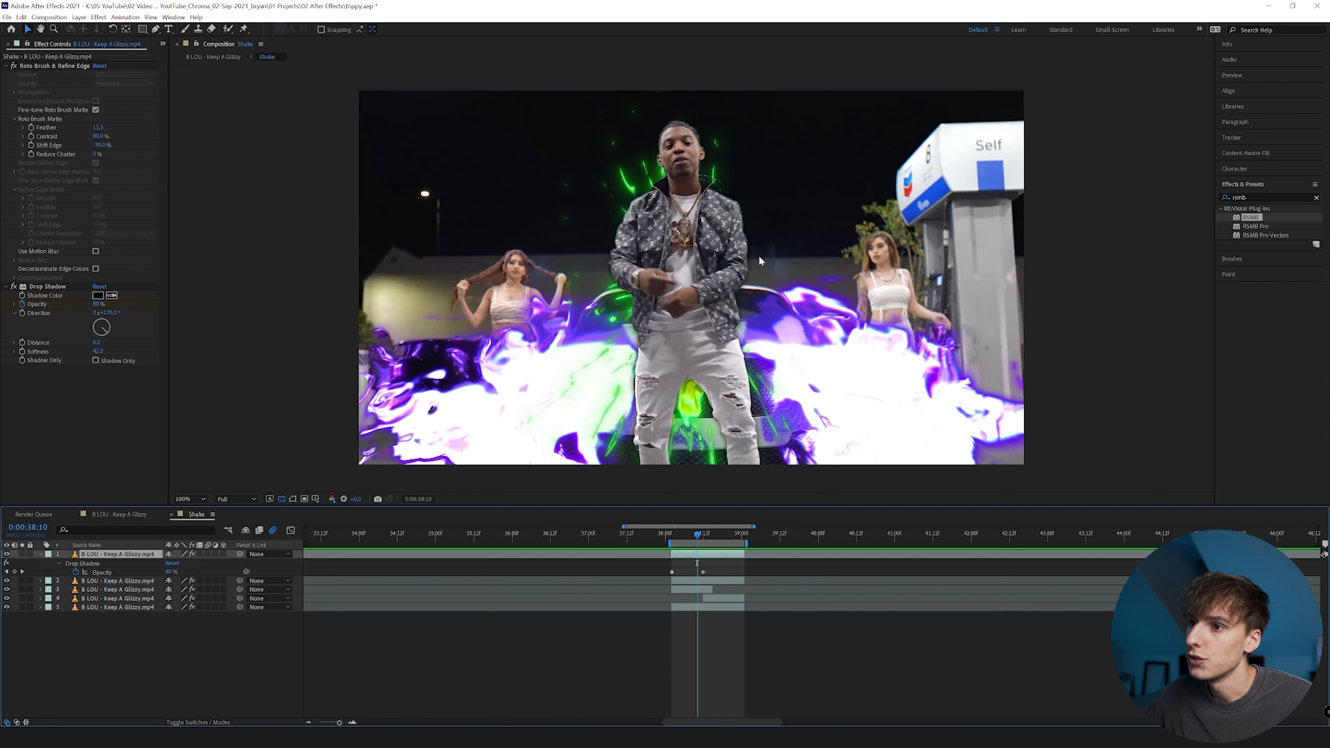
click(552, 582)
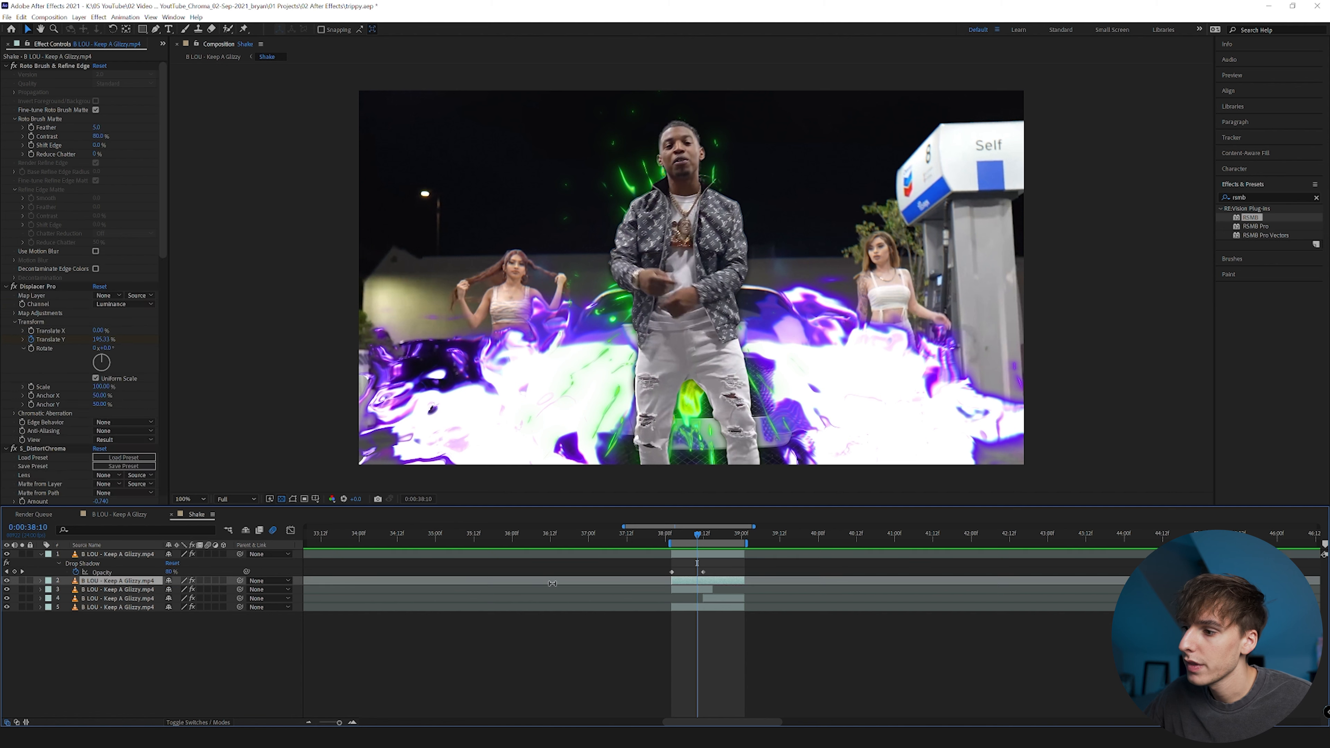
Hide the three uppermost footage layers of the Shake precomp one by one, comparing the frame at 0:00:38:10 and 0:00:38:13
click(11, 553)
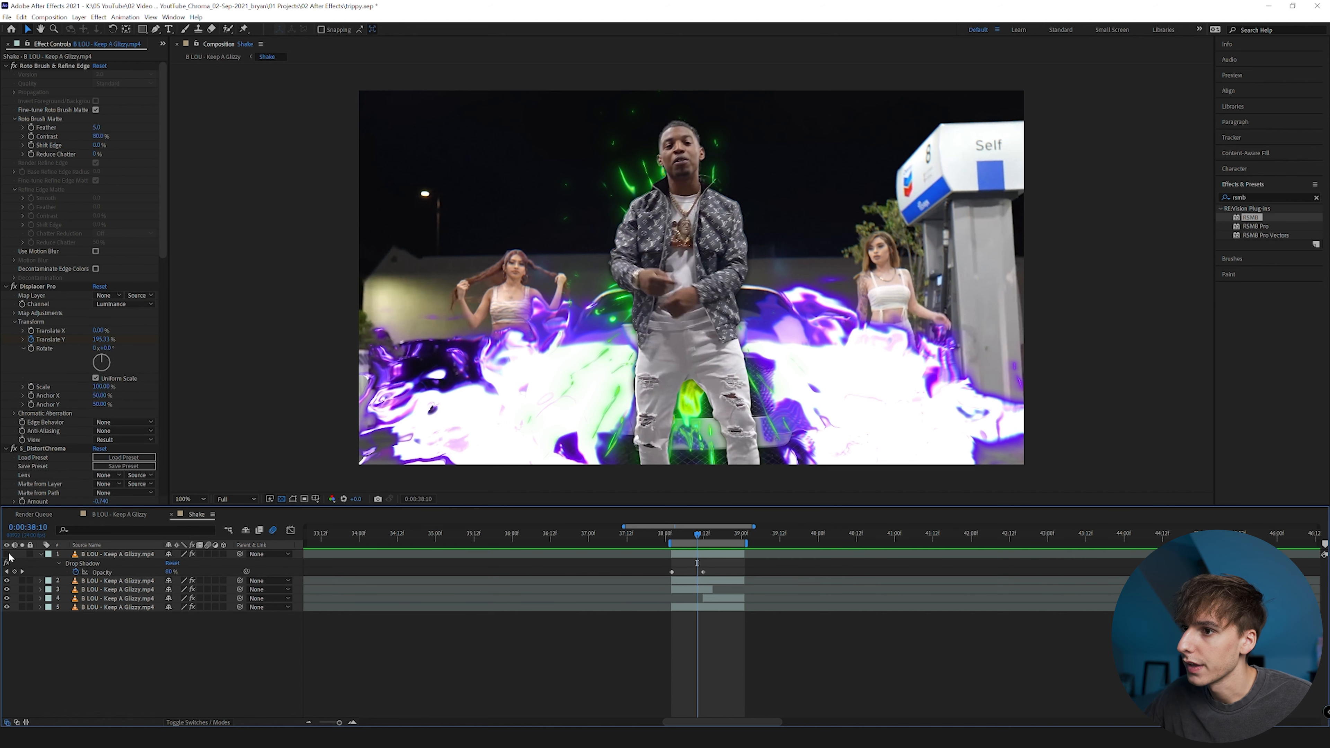
click(6, 581)
click(6, 581)
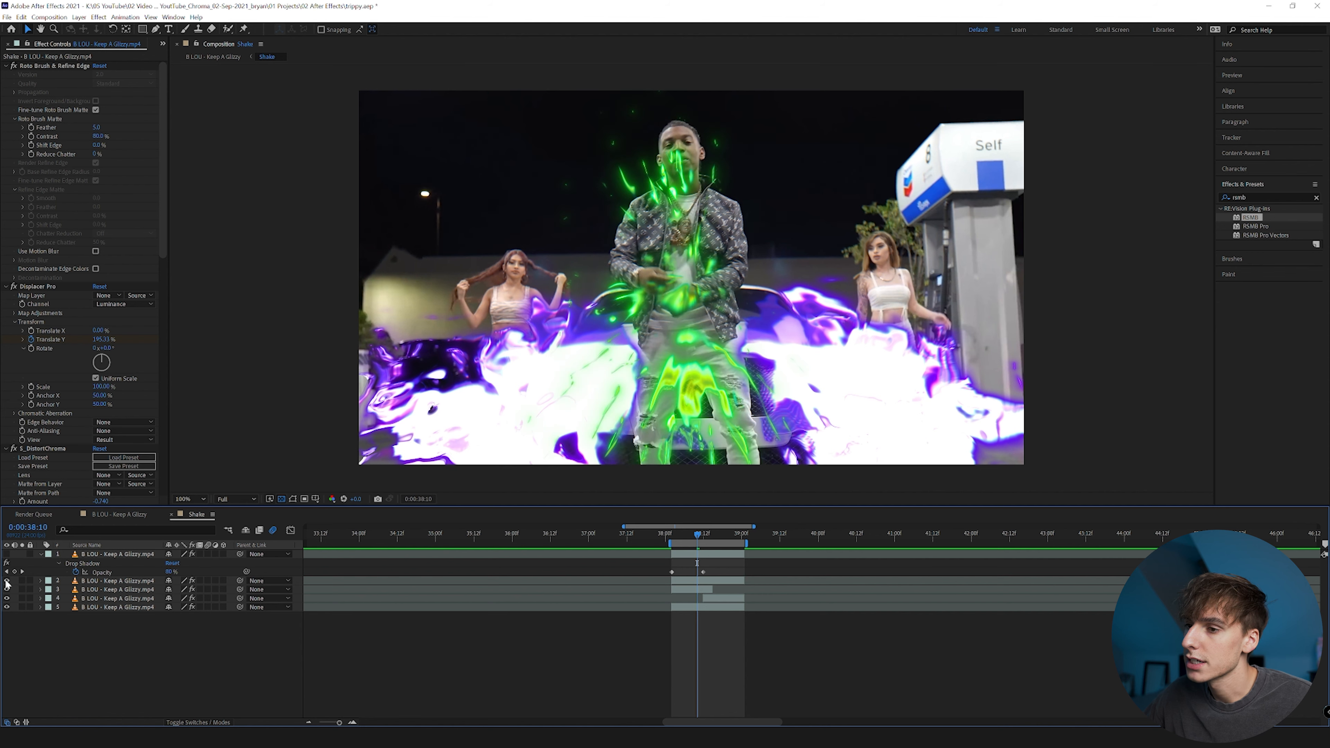
click(6, 581)
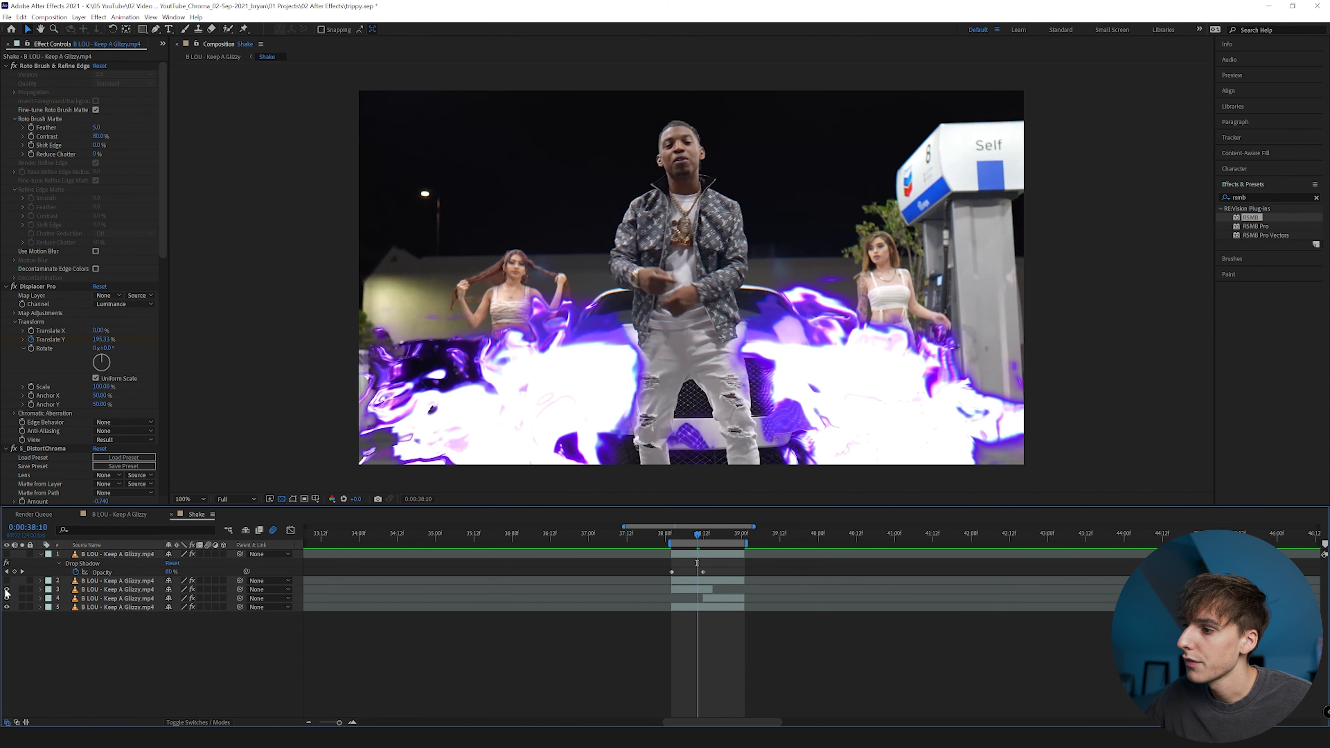
click(6, 590)
click(6, 590)
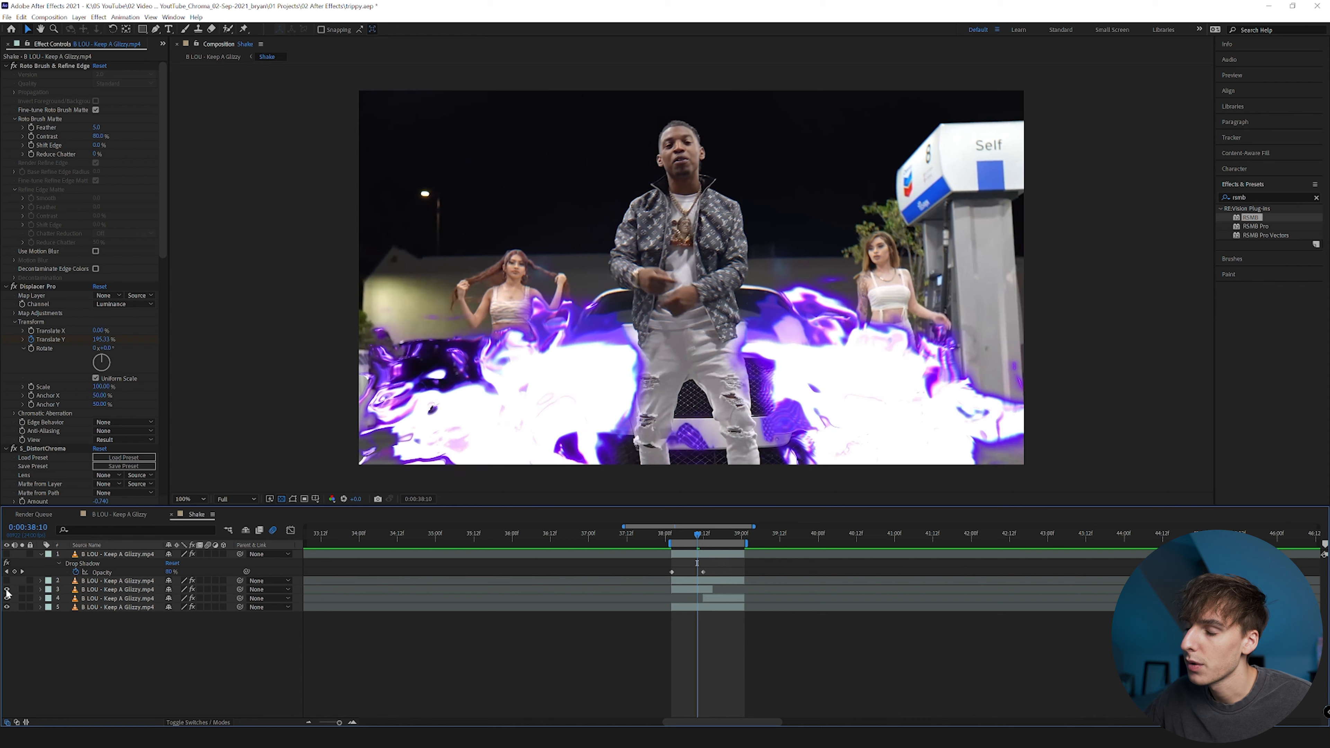
drag(697, 539, 706, 539)
click(6, 590)
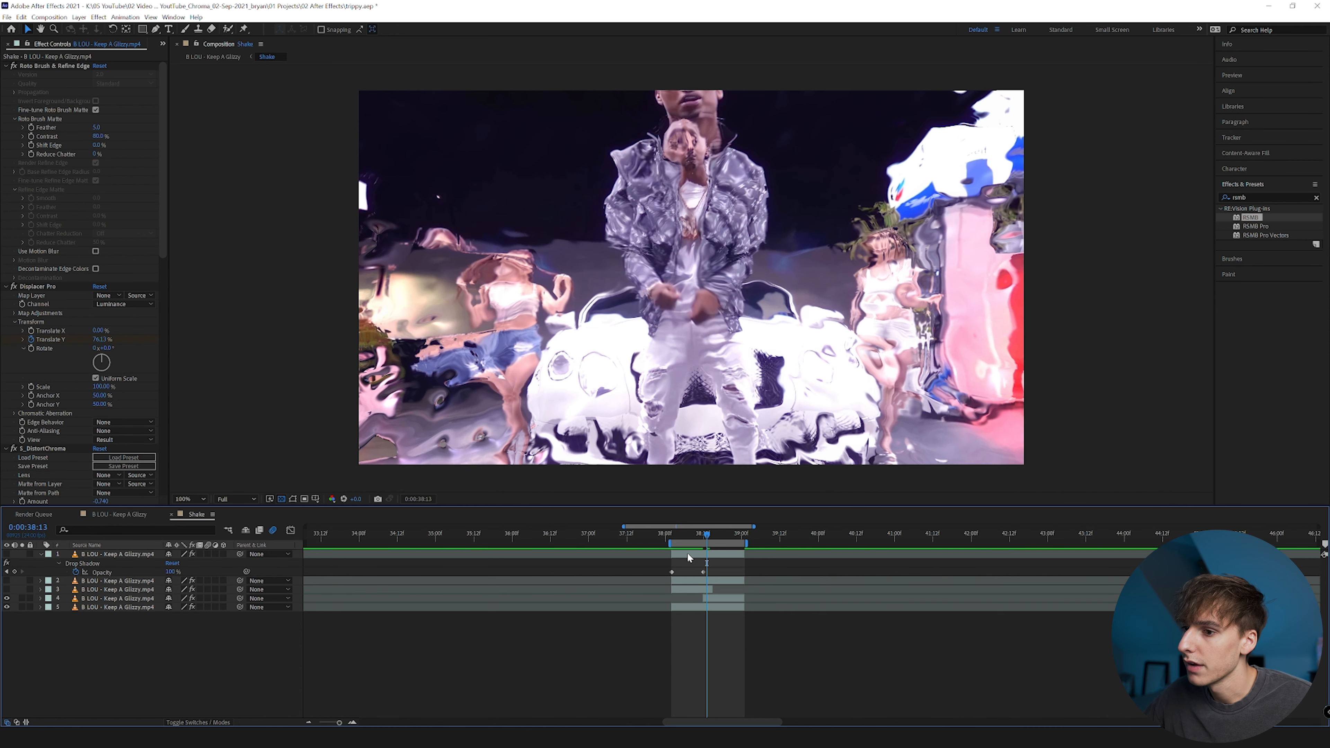
Examine the fourth layer's distortion effects, preview them up to 0:00:38:20, and hide that layer to compare with the original footage
click(699, 581)
click(710, 598)
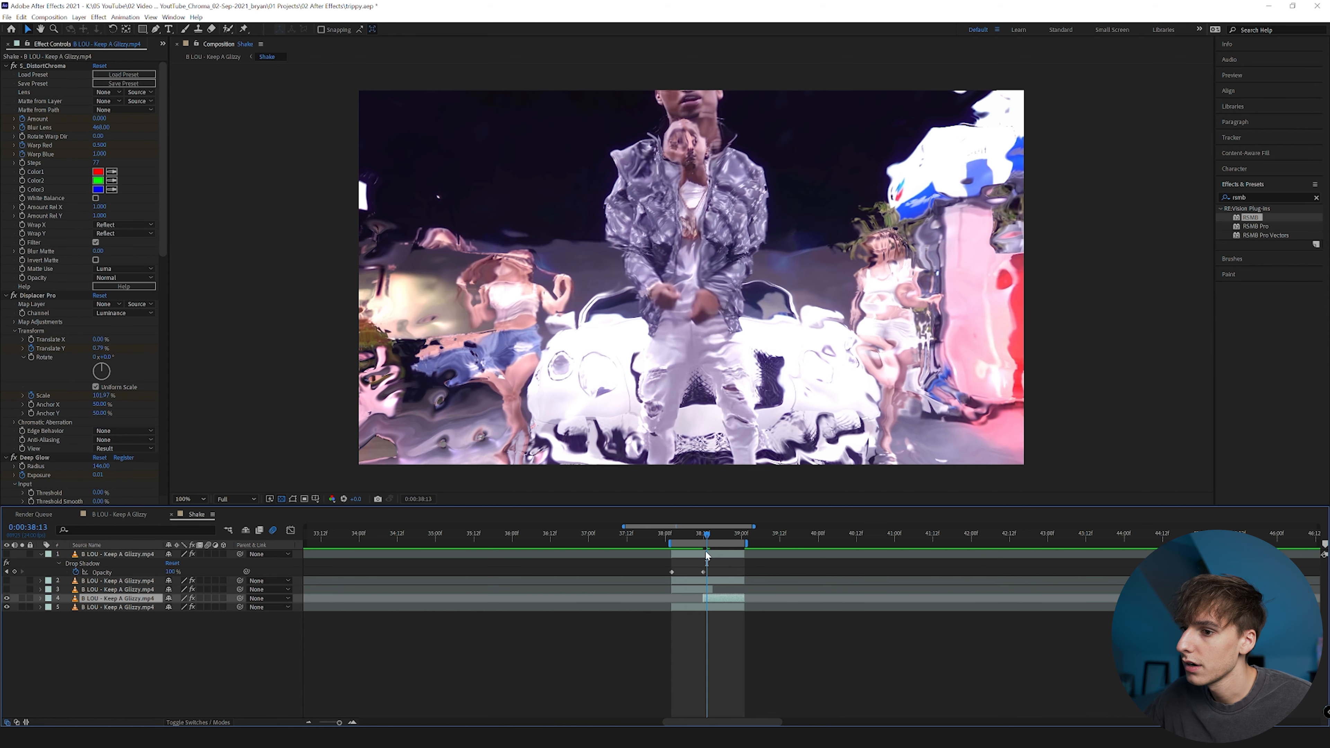
key(space)
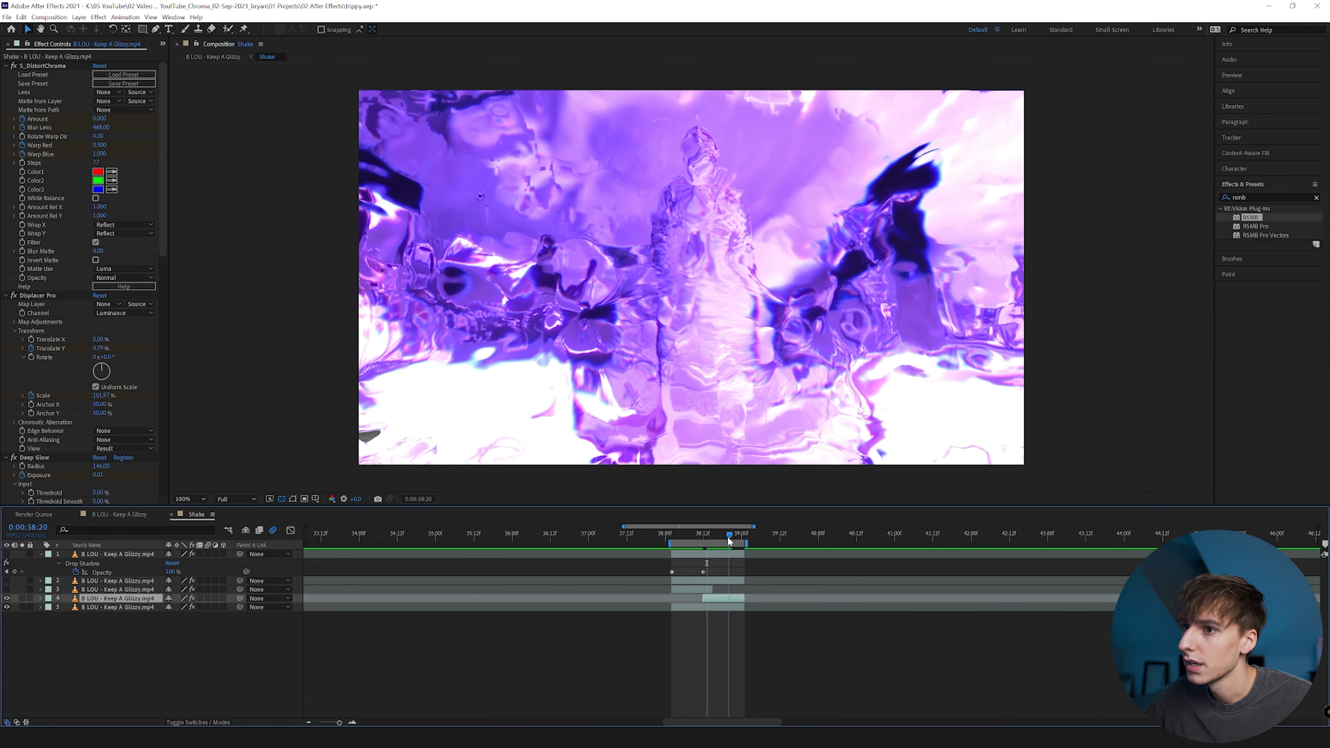
click(7, 598)
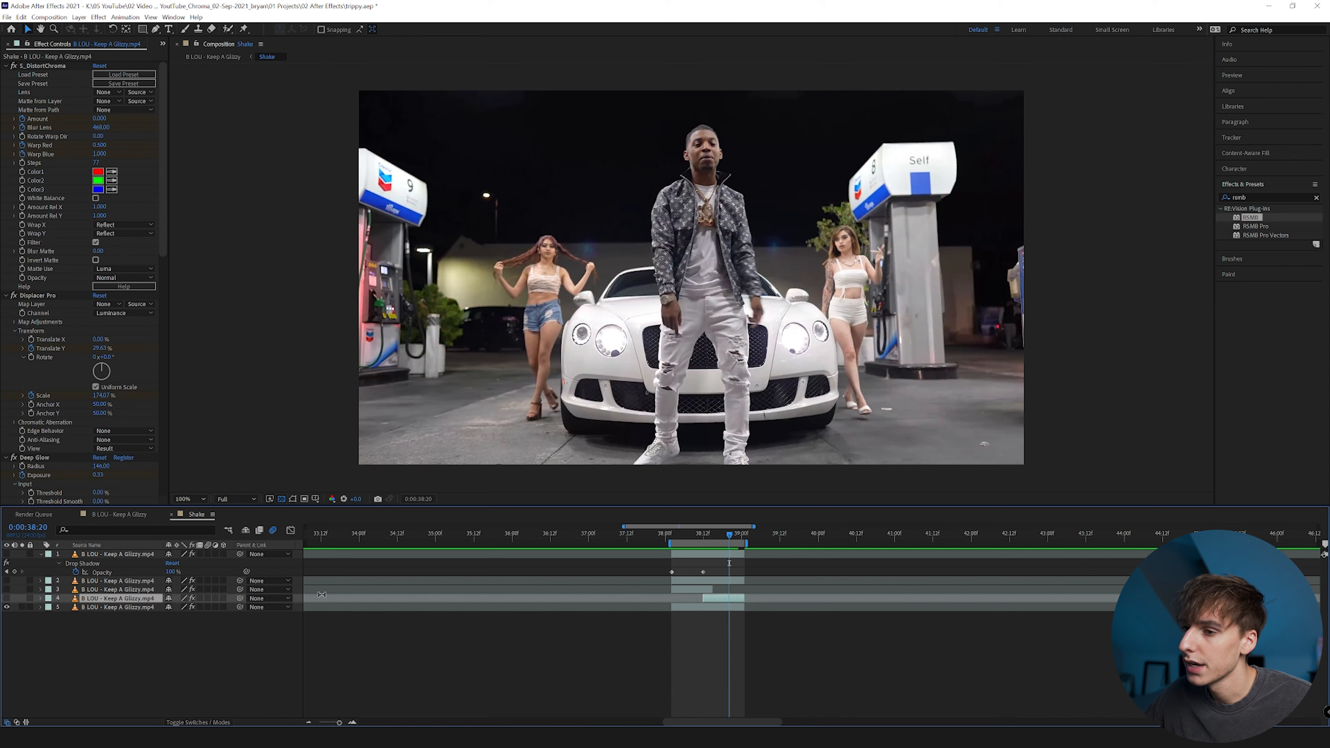
mouse_move(717, 534)
mouse_down()
mouse_move(673, 542)
mouse_move(696, 544)
mouse_up()
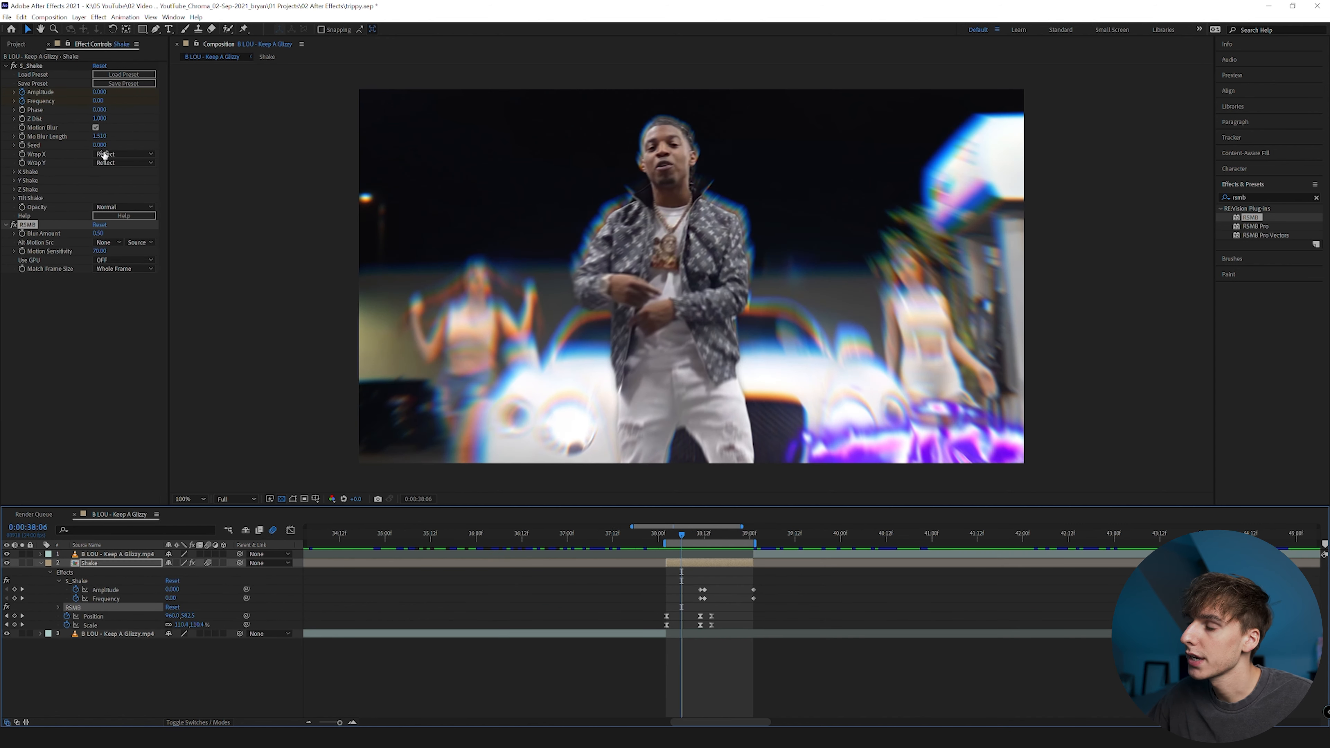
Replay the transition in the main composition from 0:00:38:02, inspect the frame at 0:00:38:11, and open the Shake precomp
click(667, 538)
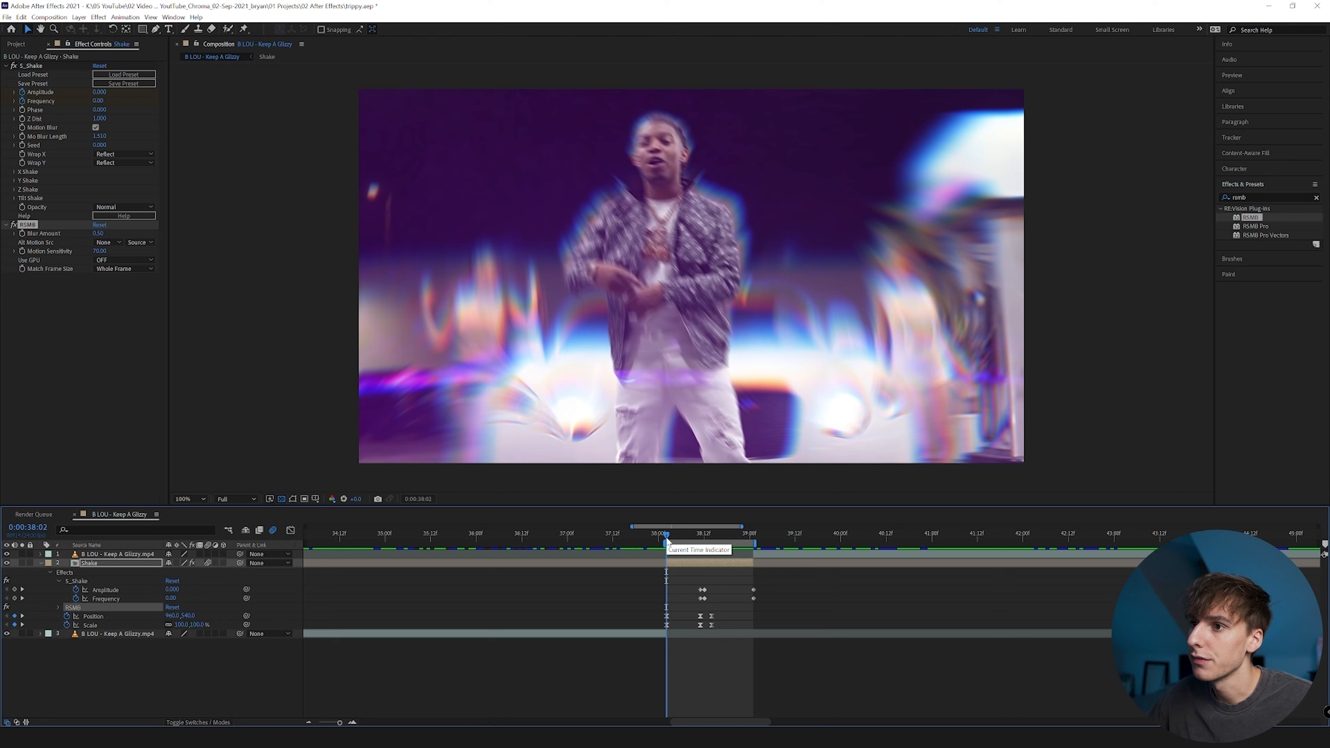
key(space)
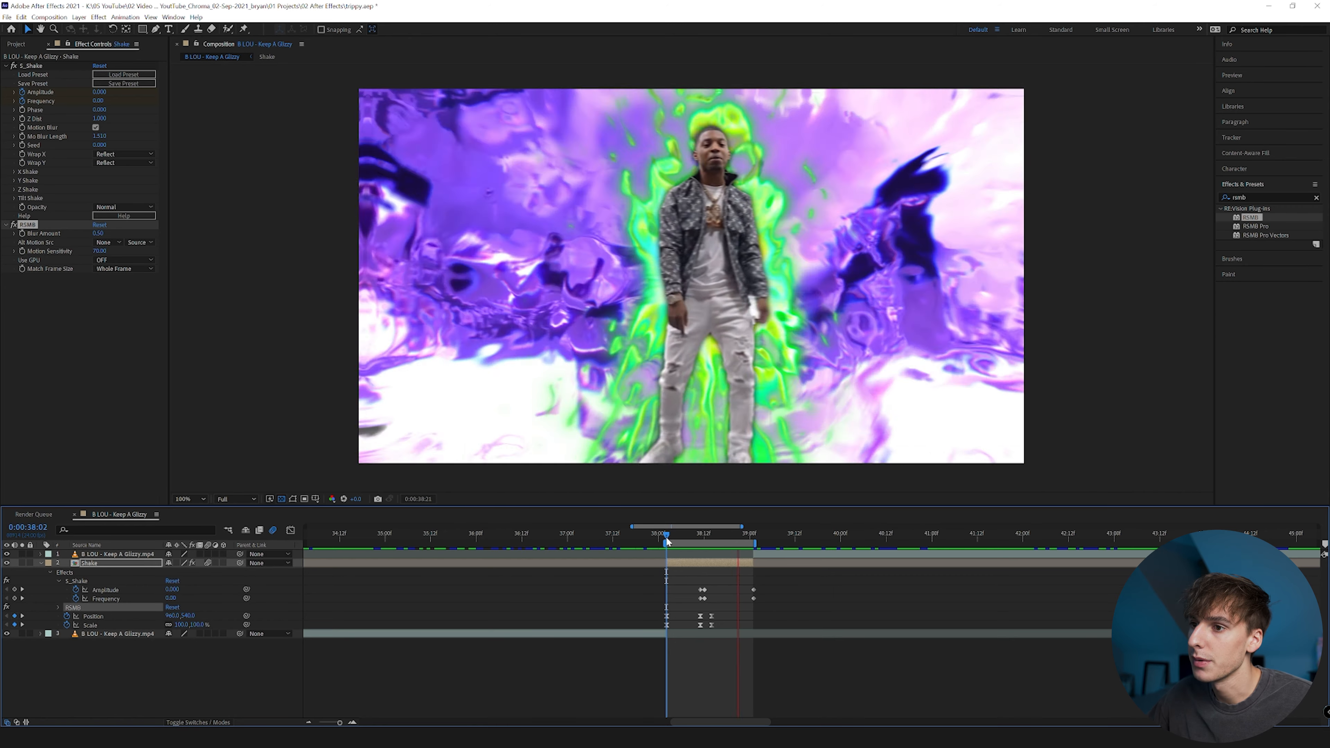
drag(666, 537, 701, 539)
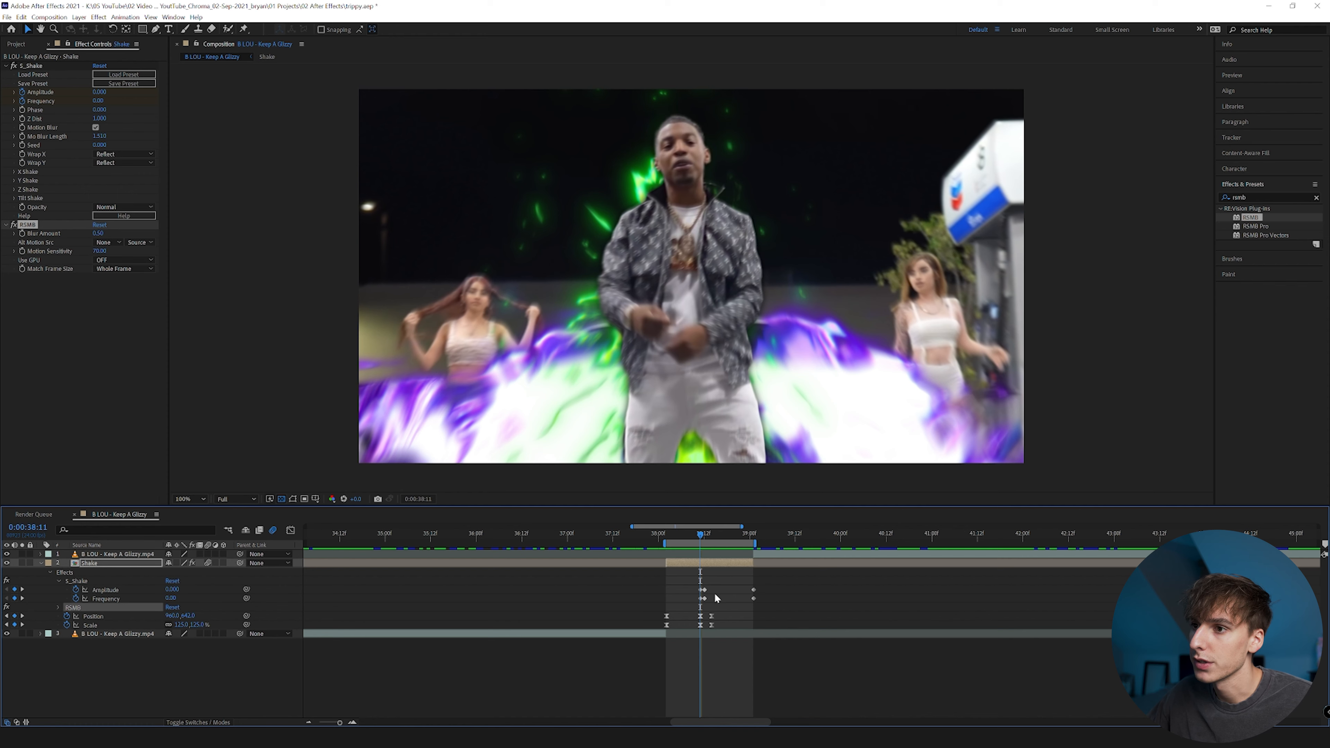
click(709, 566)
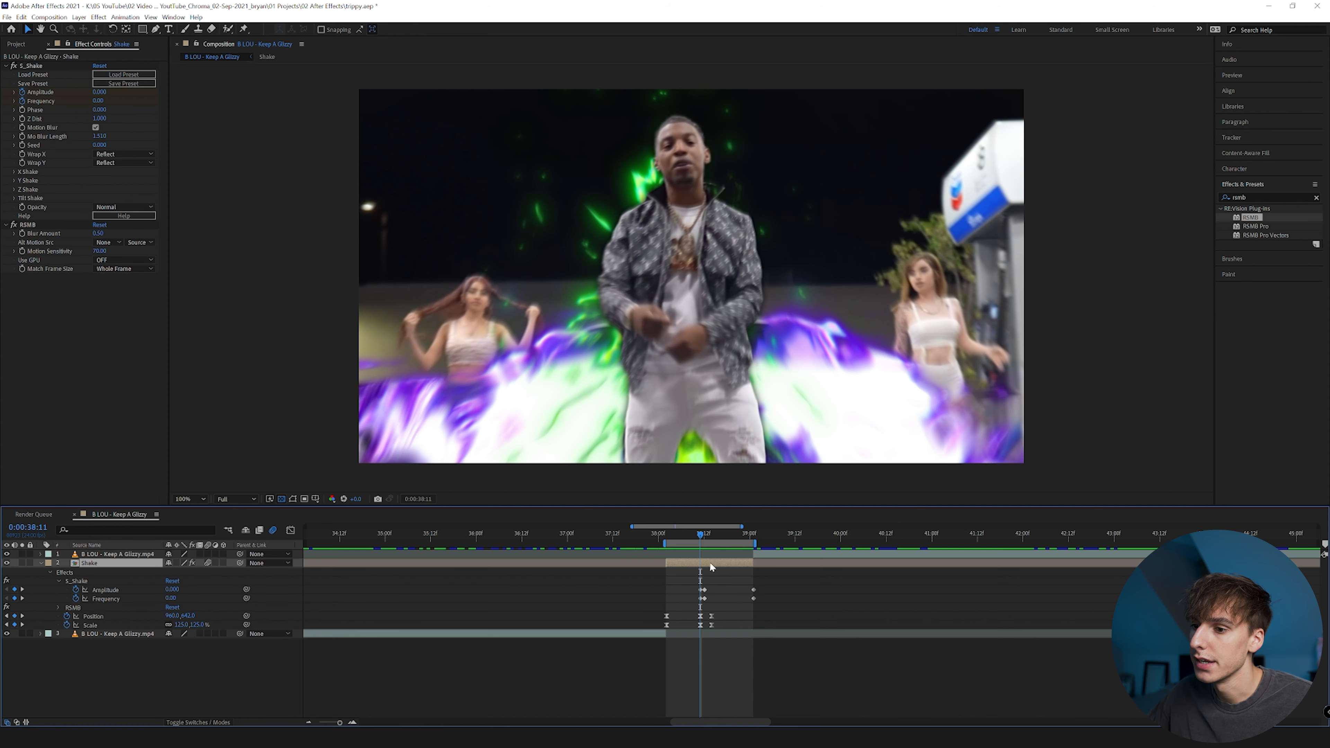
double_click(710, 562)
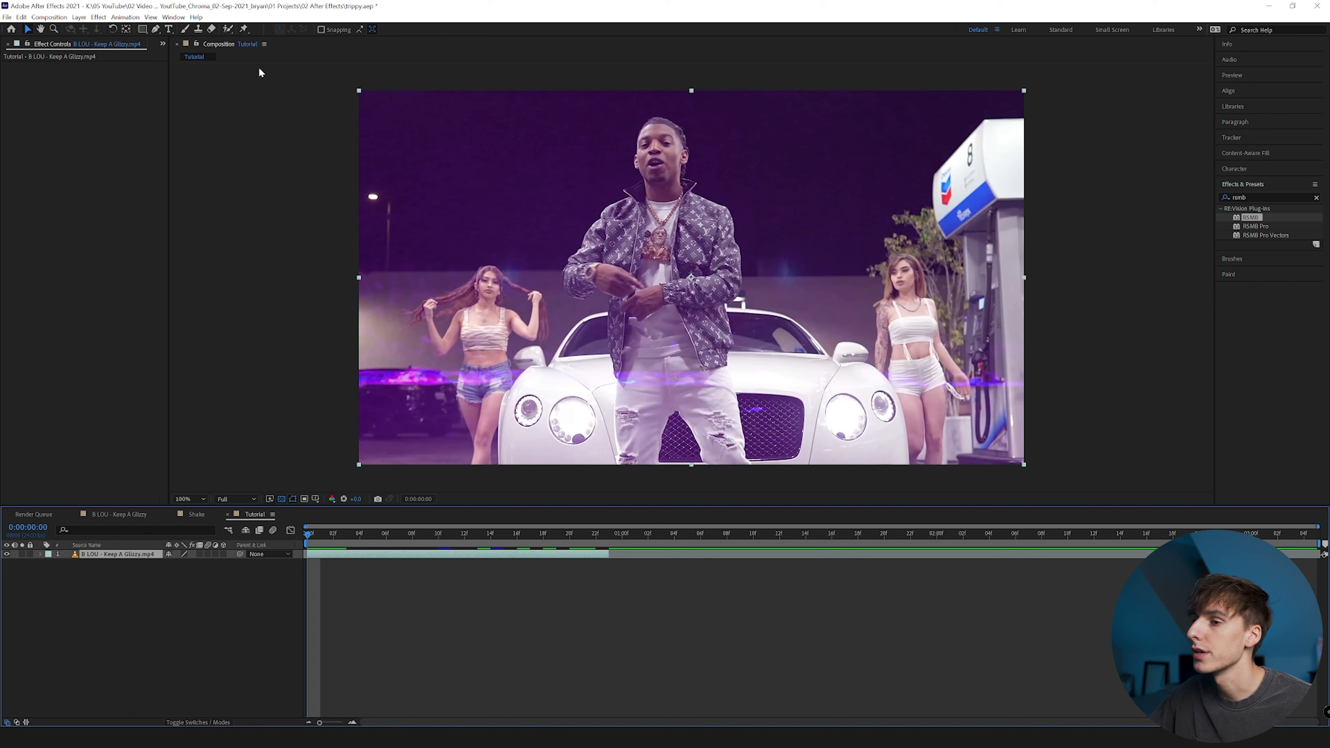
Use the Roto Brush on the Tutorial composition's footage layer to select the man in front of the car on the first frame
click(228, 29)
double_click(660, 236)
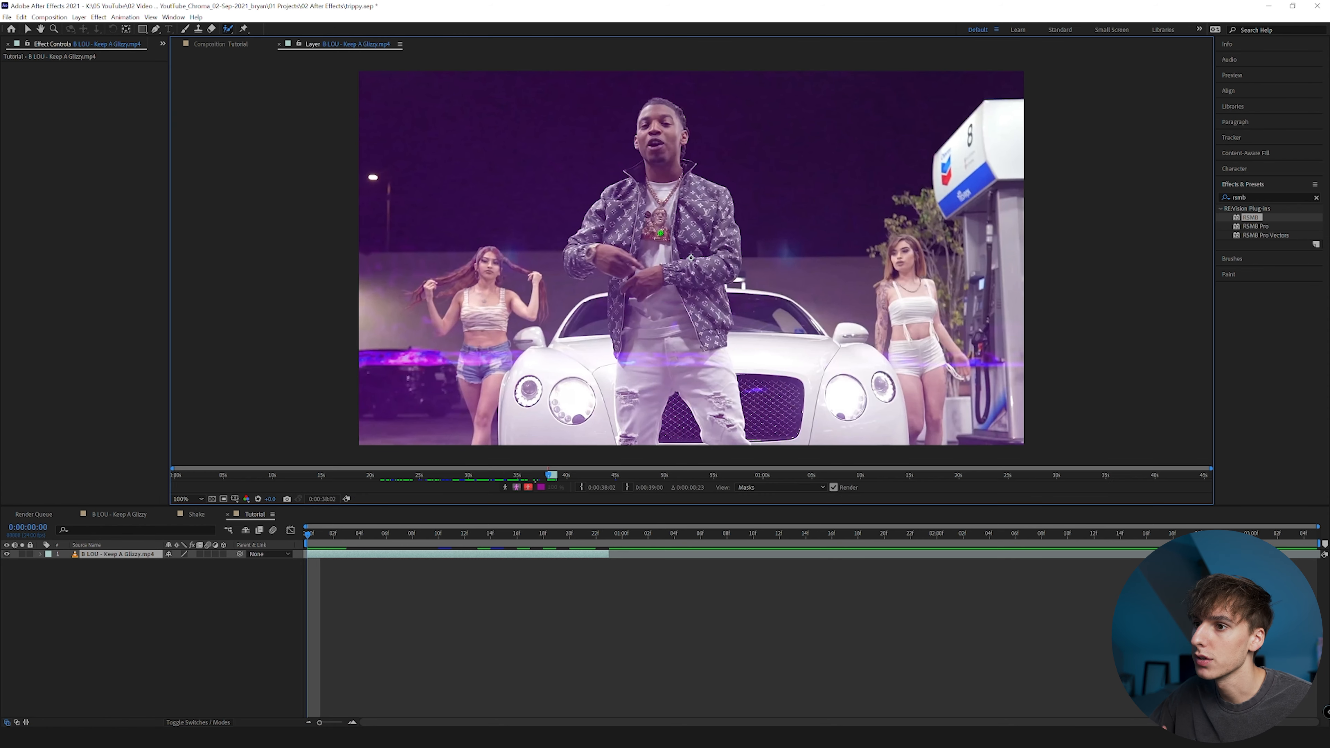
drag(700, 277, 701, 386)
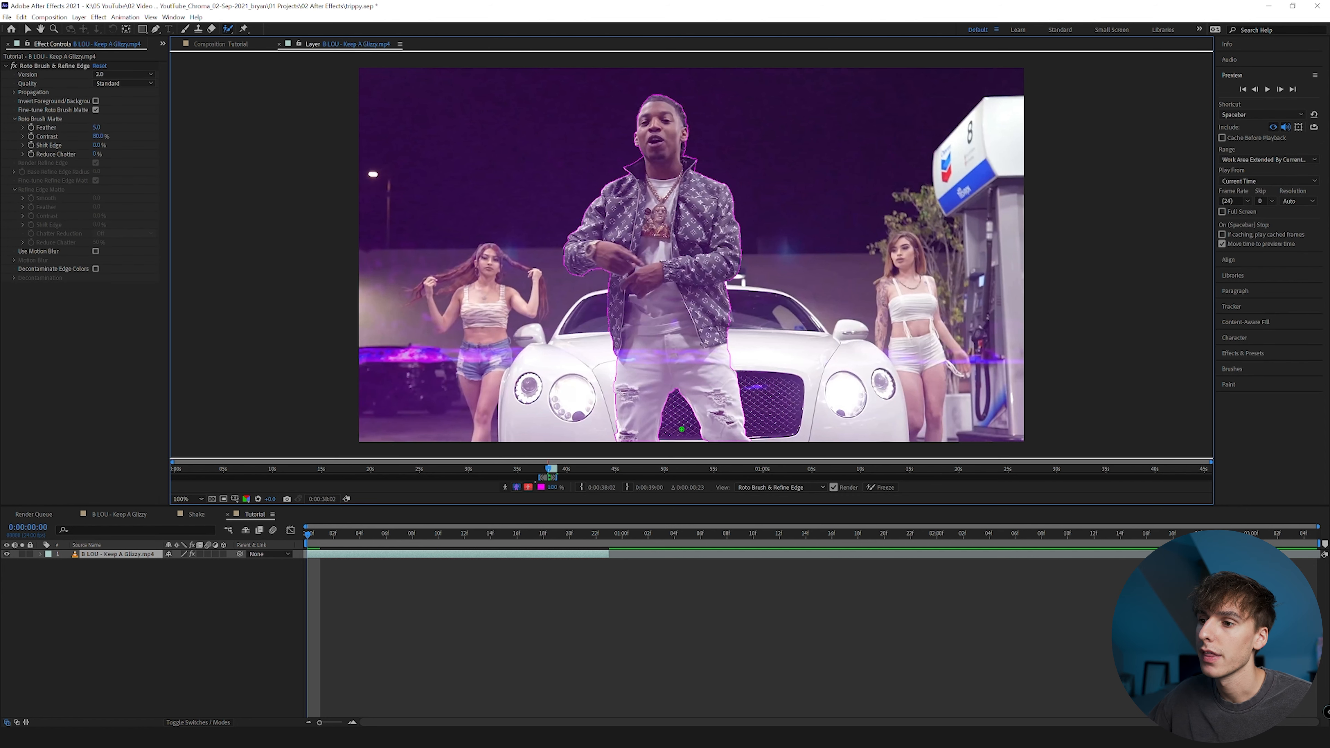
Propagate the man's Roto Brush selection frame by frame to the clip's end at 0:00:00:23 and freeze it
click(1280, 90)
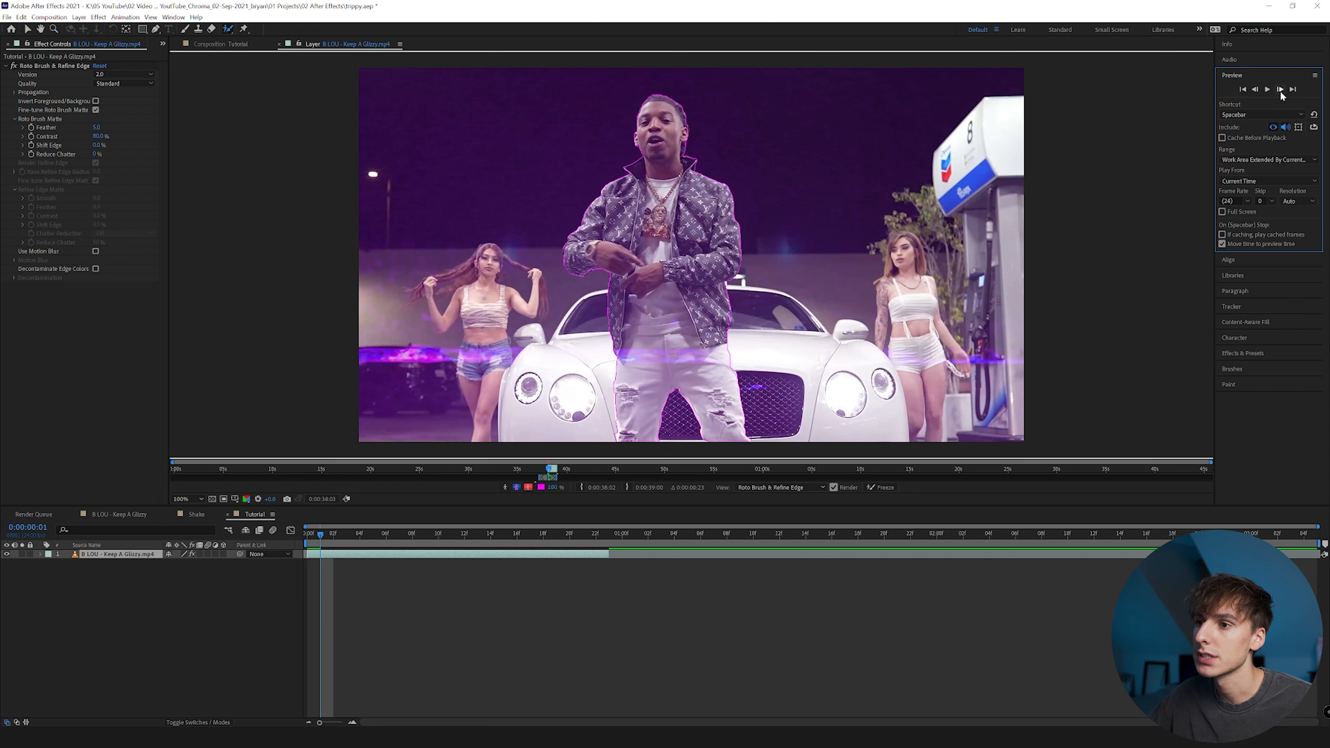
click(1280, 90)
click(1281, 90)
click(1280, 90)
click(1280, 90)
click(1280, 90)
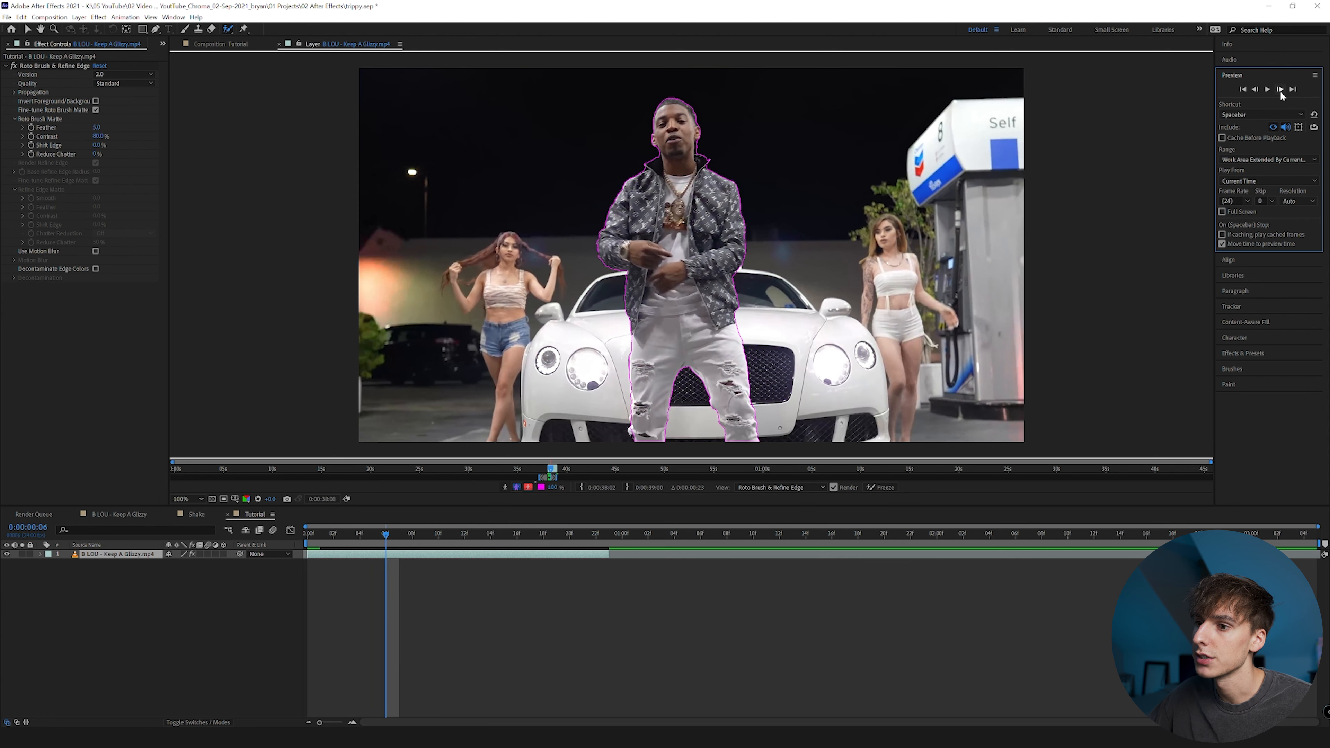
click(1281, 90)
click(1280, 90)
click(1280, 90)
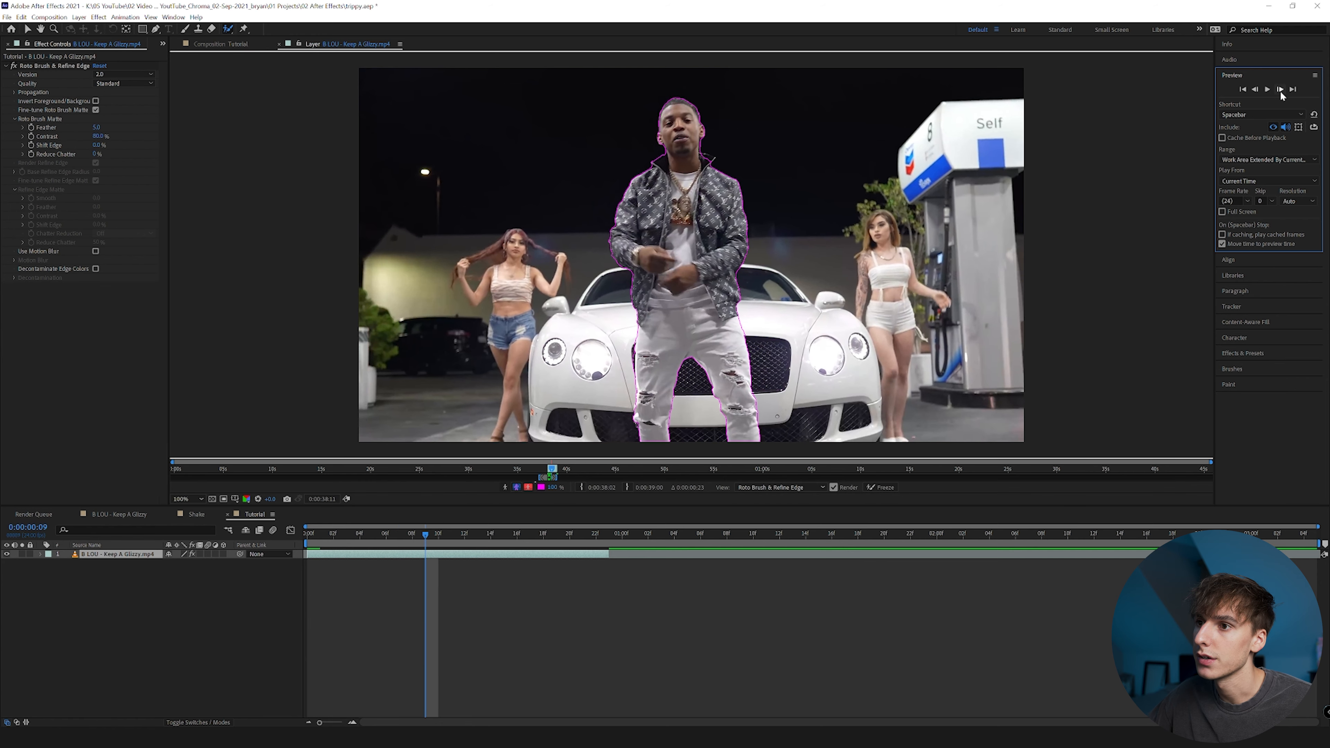
click(1281, 89)
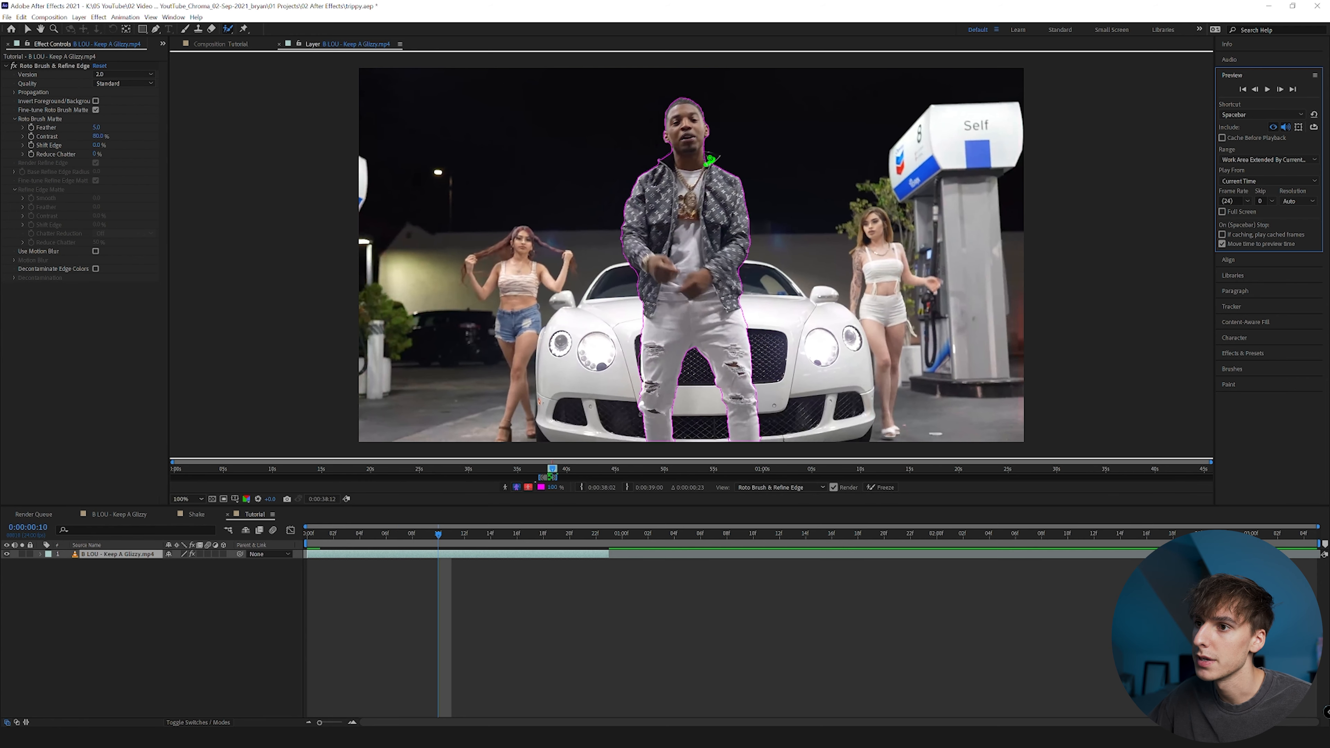
click(1280, 89)
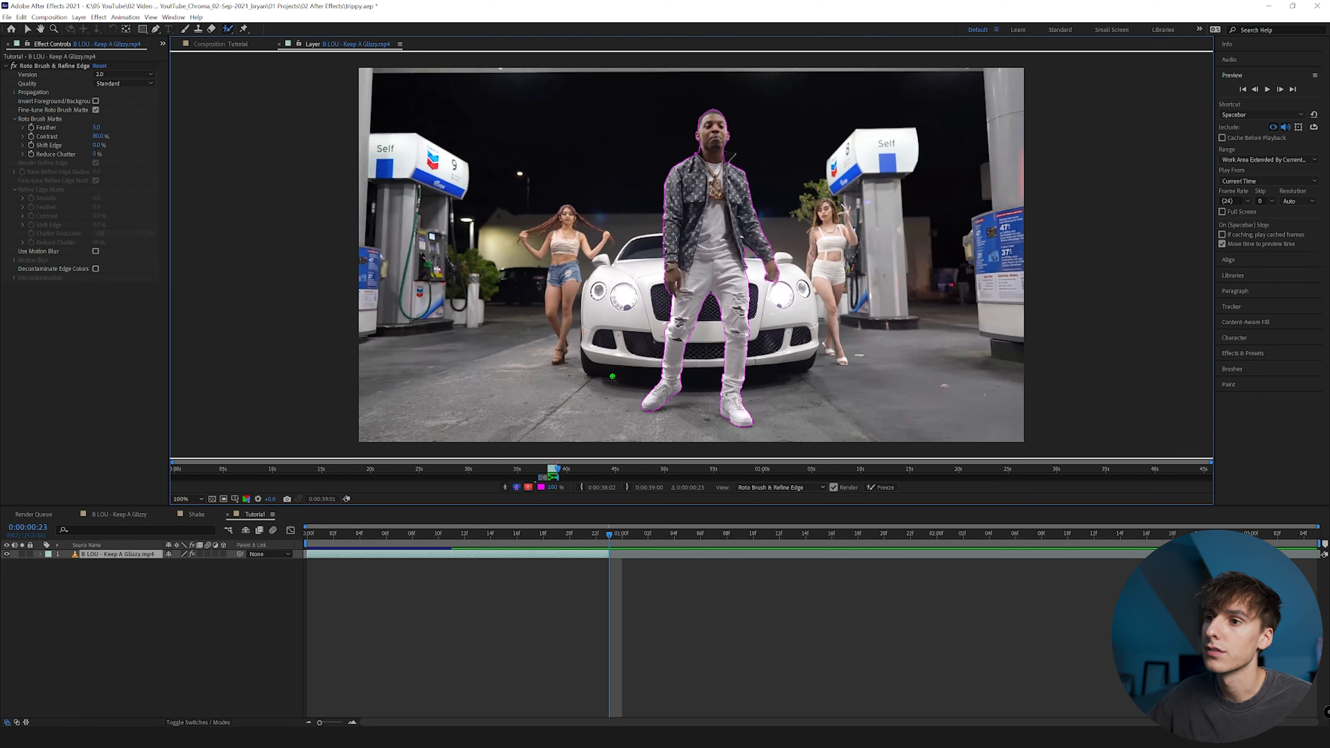
click(881, 488)
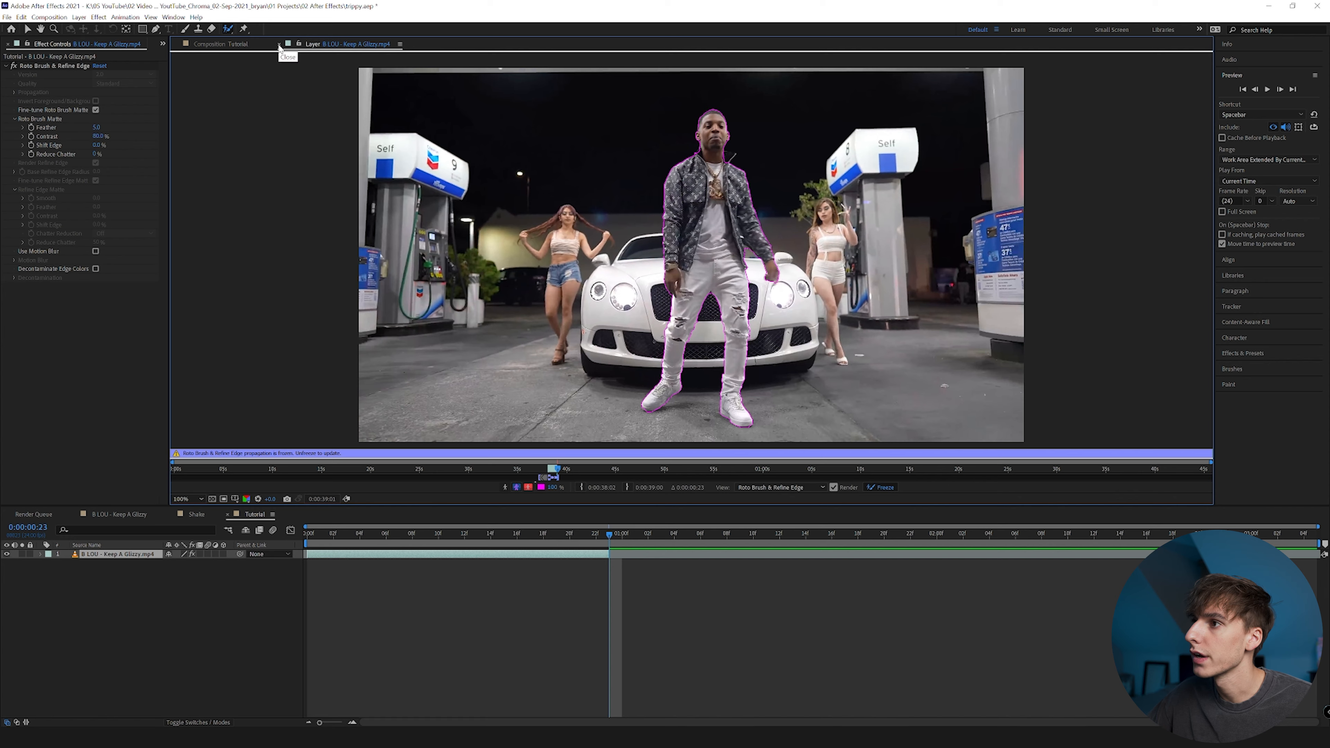
Close the footage layer view, feather the Roto Brush matte and shift its edge inward, previewing the cutout in the composition
click(280, 44)
click(429, 536)
mouse_move(430, 535)
mouse_down()
mouse_move(546, 536)
mouse_move(399, 534)
mouse_up()
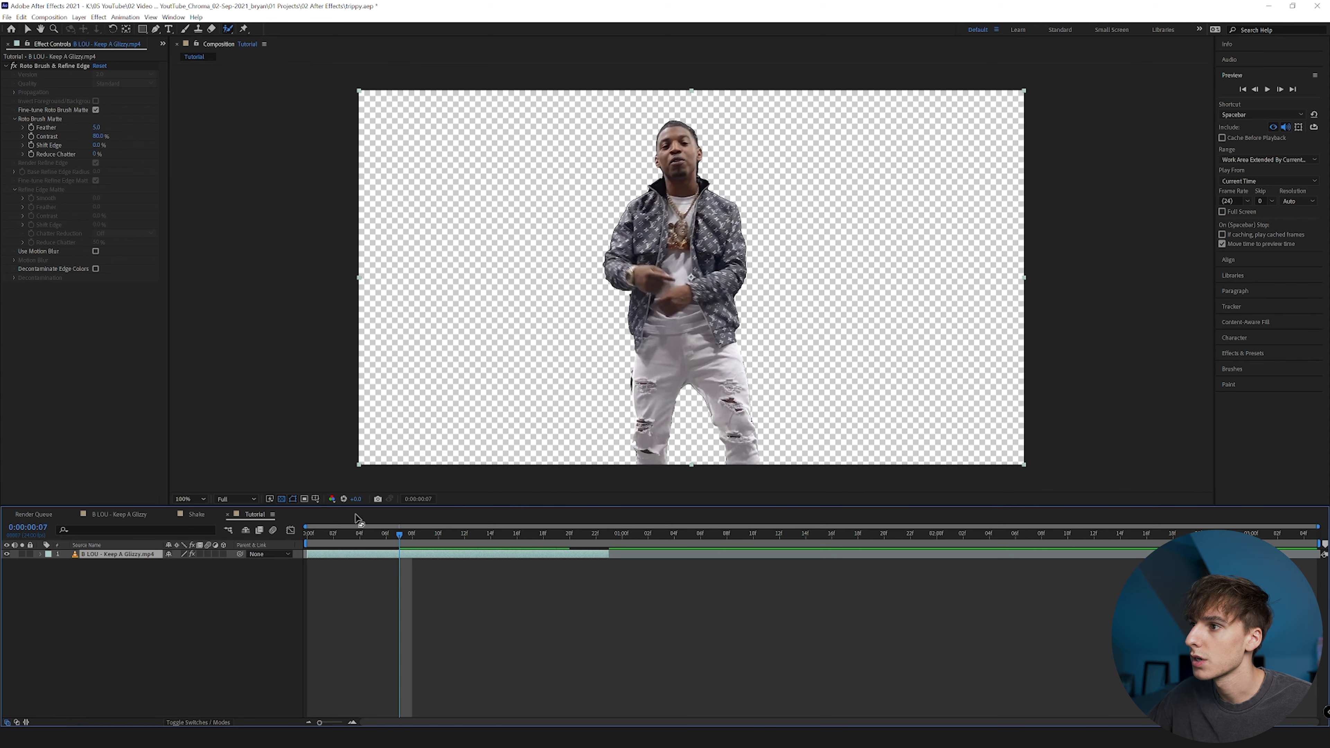
mouse_move(96, 127)
mouse_down()
mouse_move(113, 126)
mouse_move(2, 146)
mouse_up()
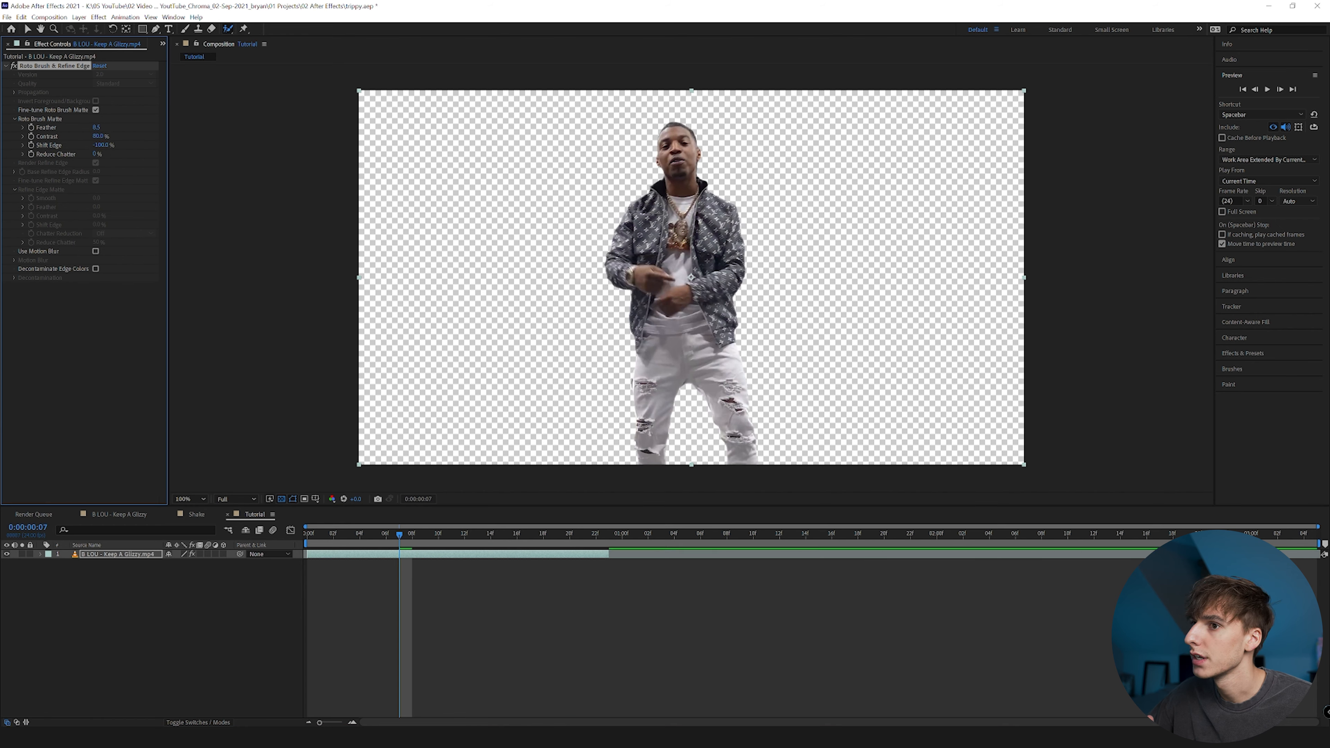
drag(99, 146, 125, 146)
drag(319, 534, 288, 534)
key(space)
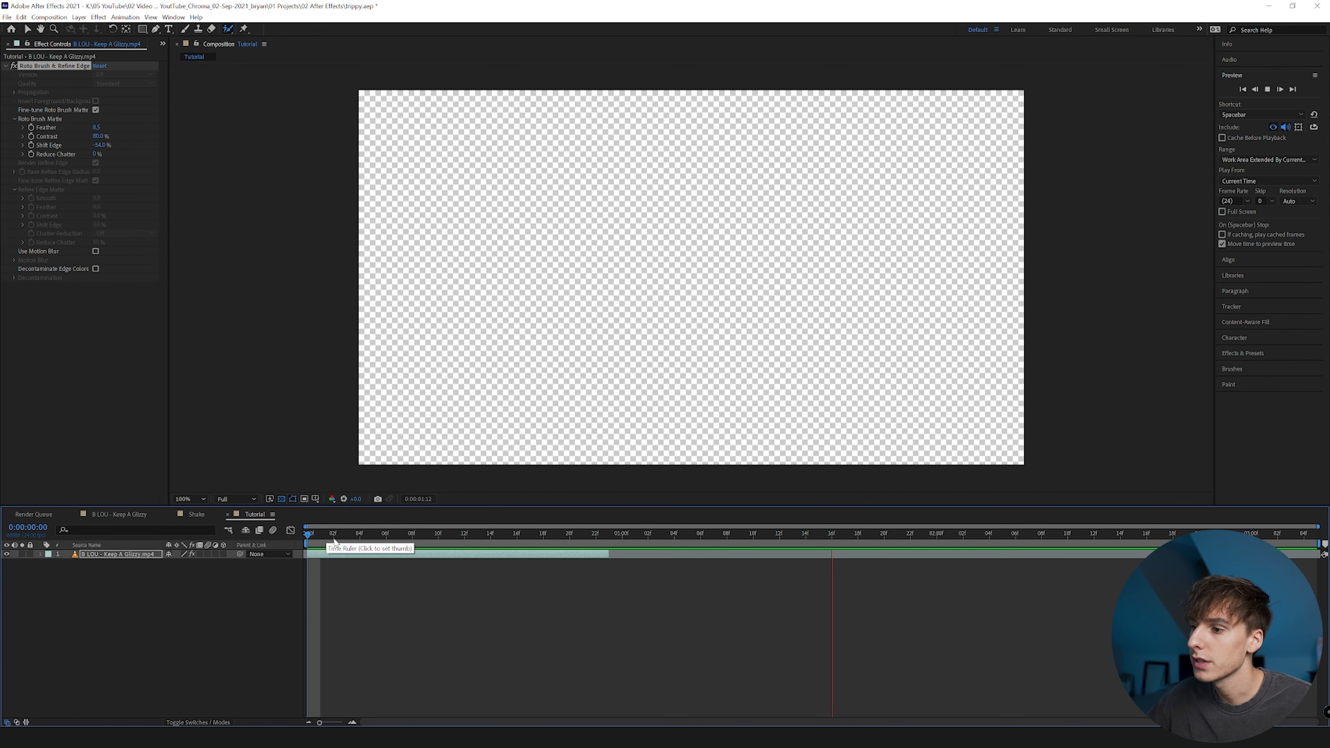
key(space)
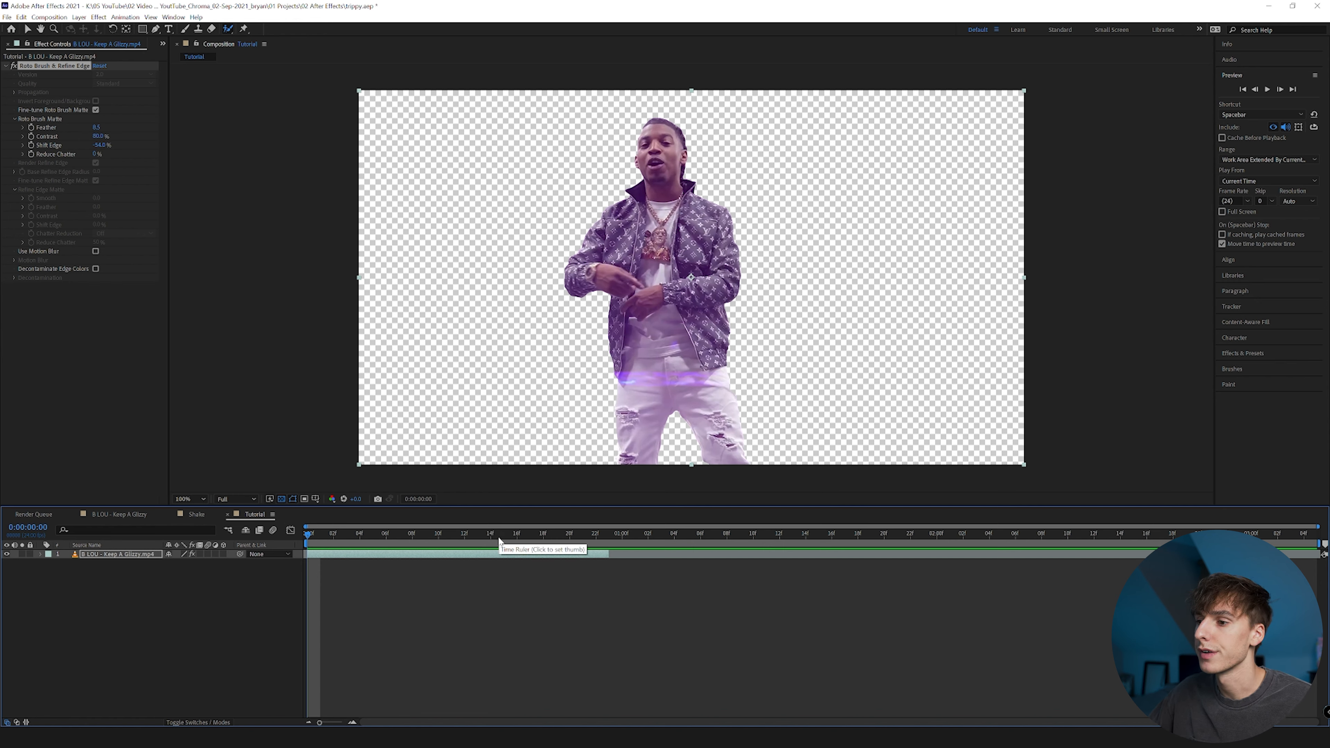
Duplicate the rotoscoped layer and remove Roto Brush & Refine Edge from the lower copy, toggling its visibility to check the full background
click(399, 546)
key(ctrl+d)
click(358, 564)
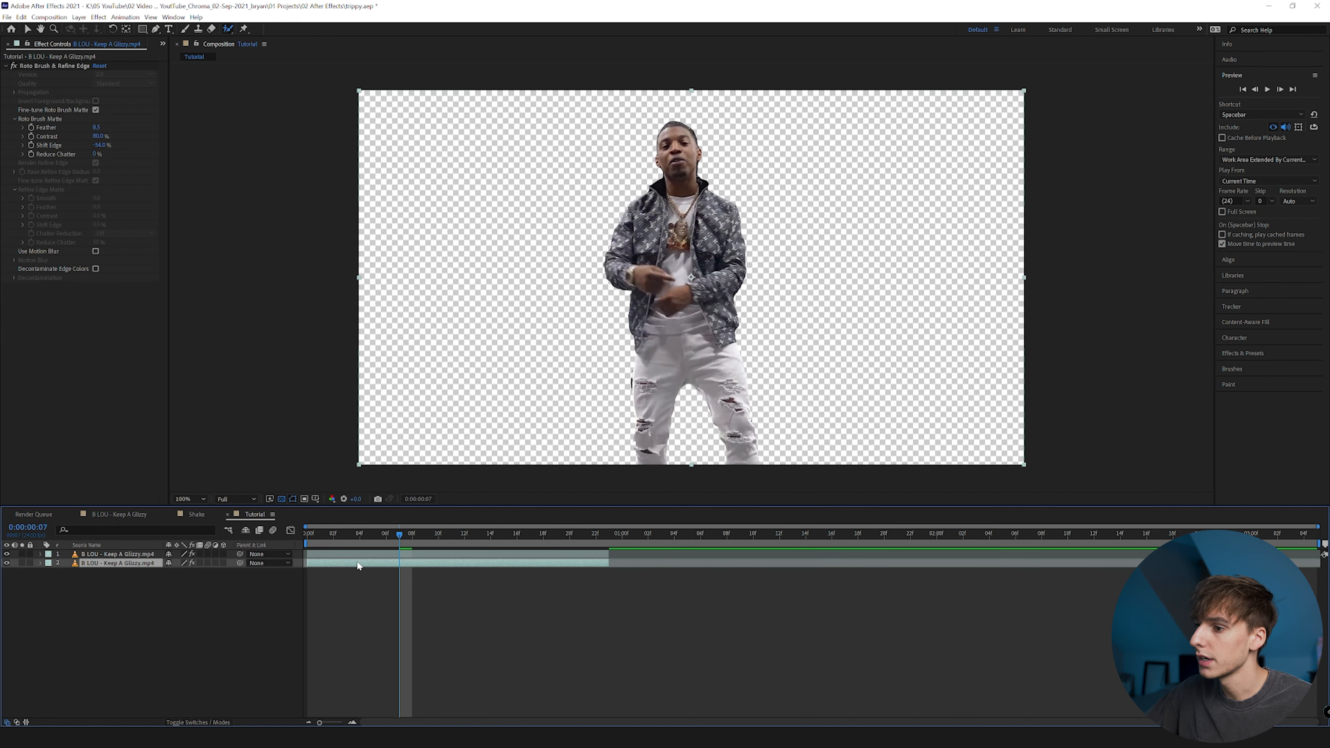
click(53, 64)
key(Delete)
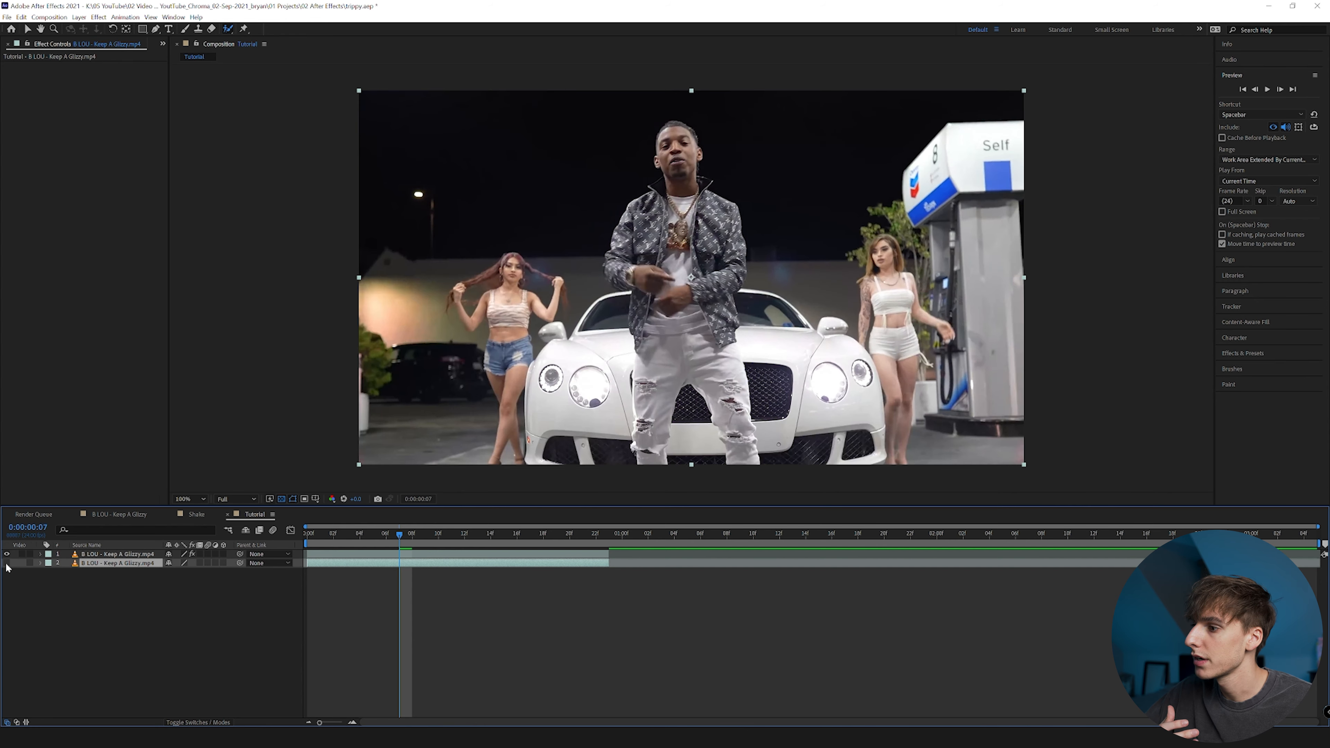
click(6, 563)
click(6, 562)
Duplicate the rotoscoped layer again above the background and make both cutout copies visible
click(343, 554)
key(Home)
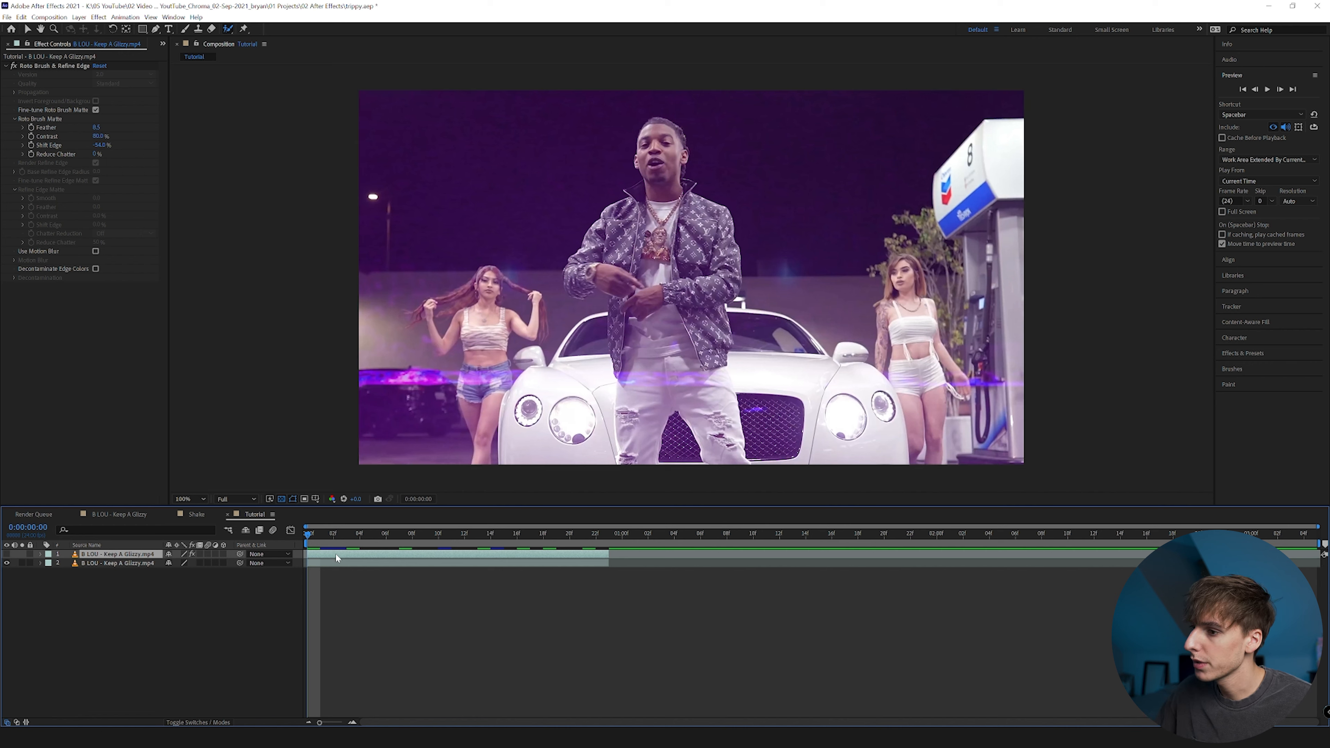
key(ctrl+d)
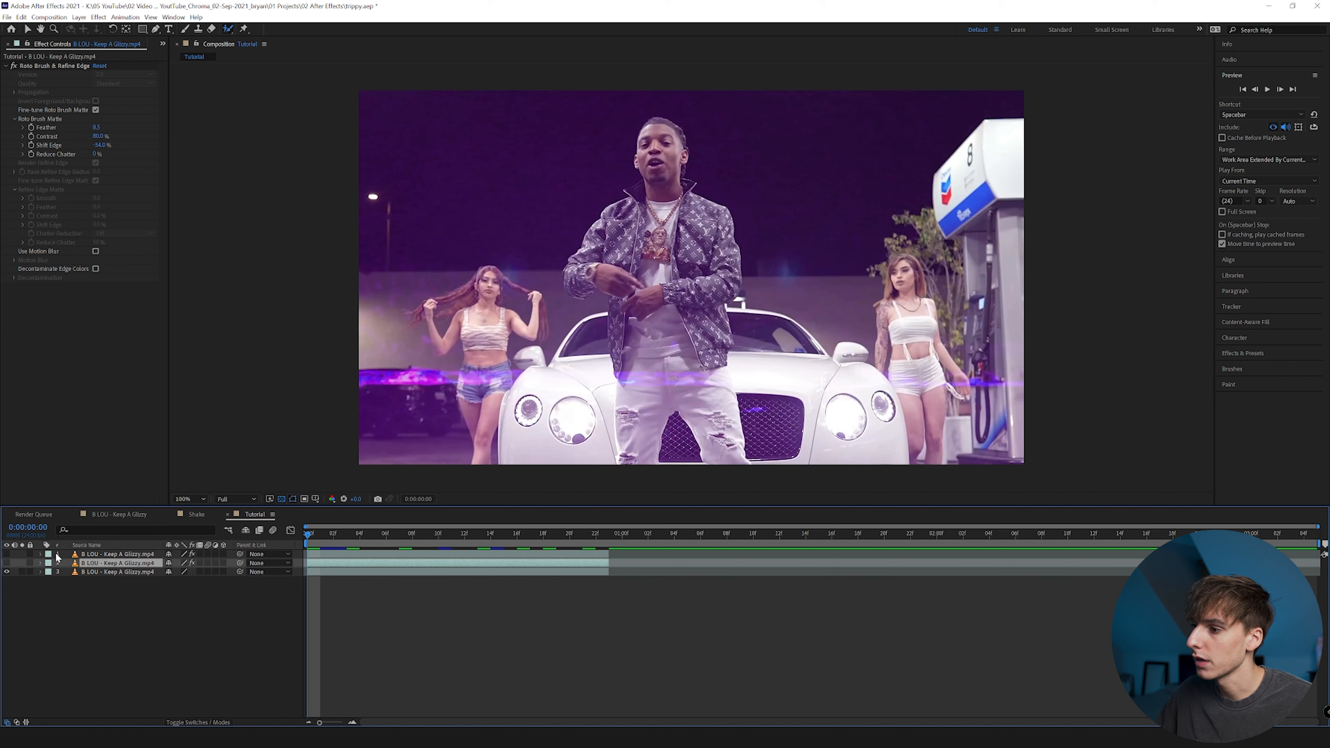
click(7, 563)
click(7, 554)
click(372, 556)
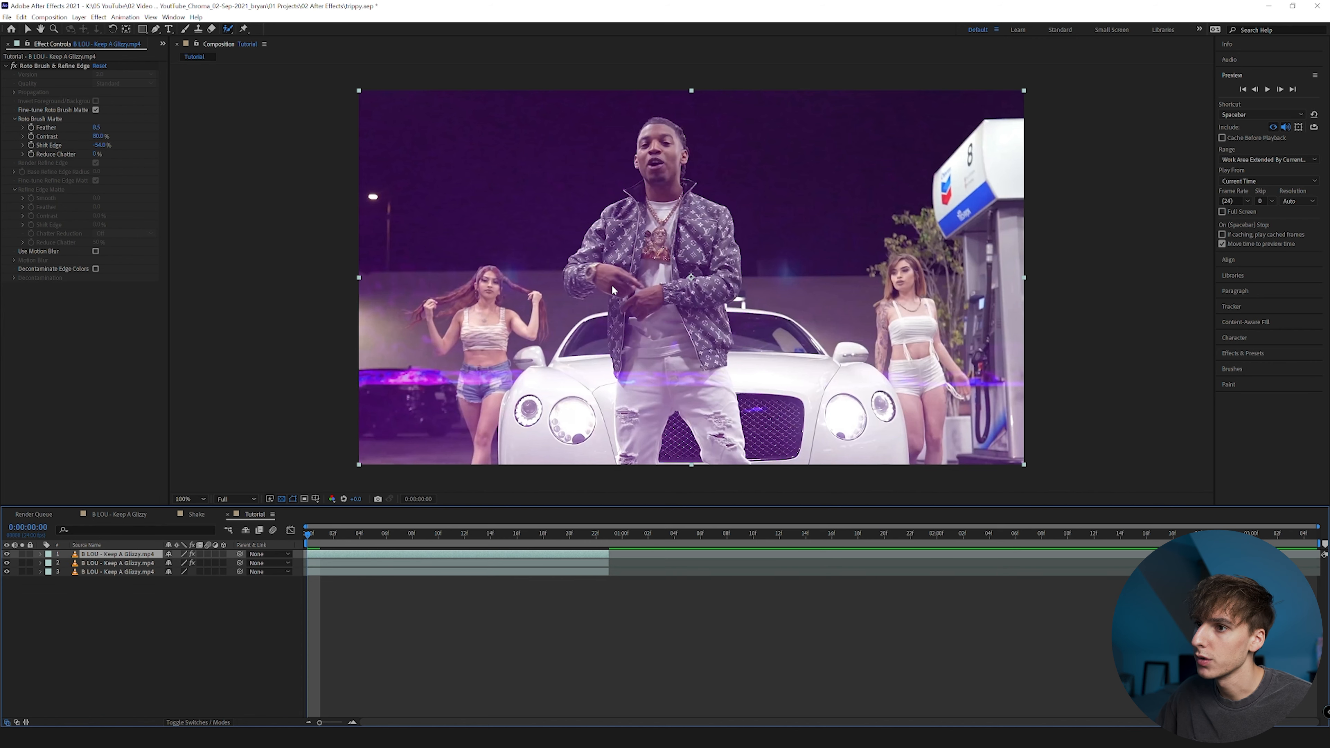
Find CC Mr. Mercury among the effects and apply it to the second layer, the lower cutout copy
click(331, 564)
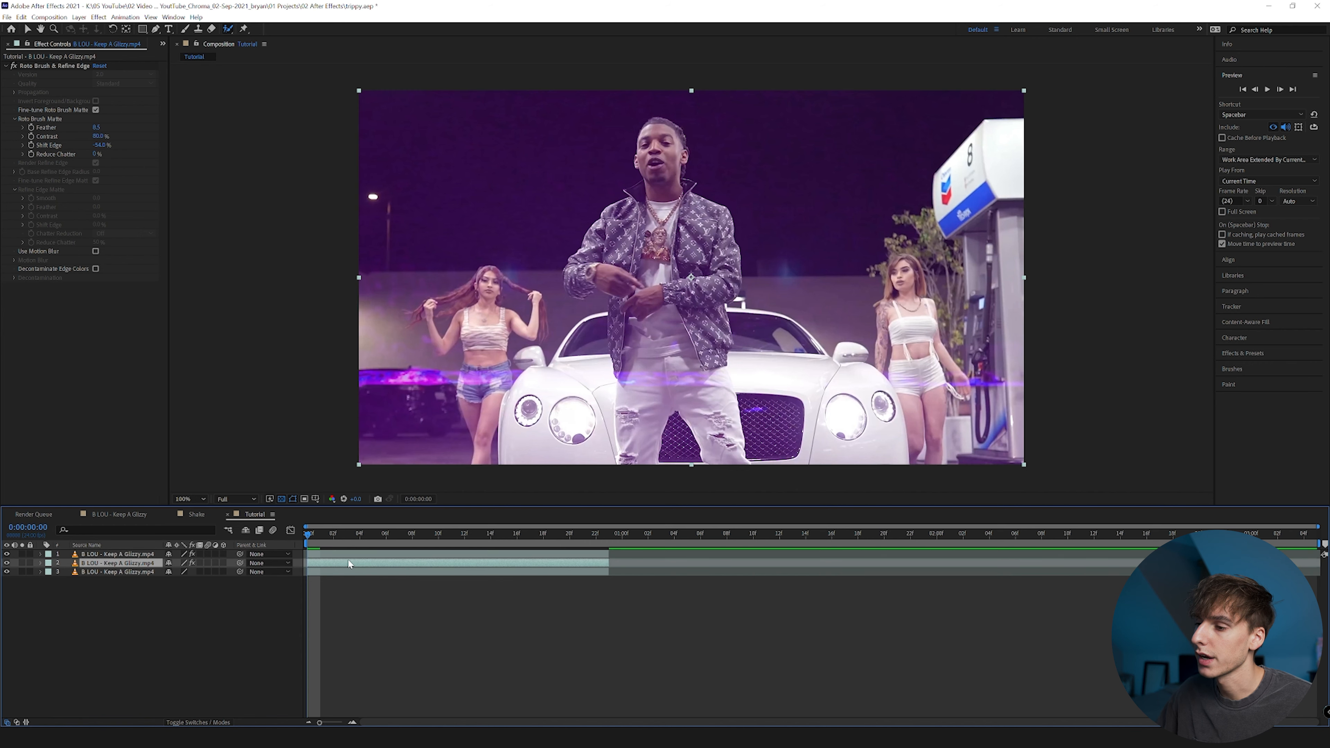
click(1255, 353)
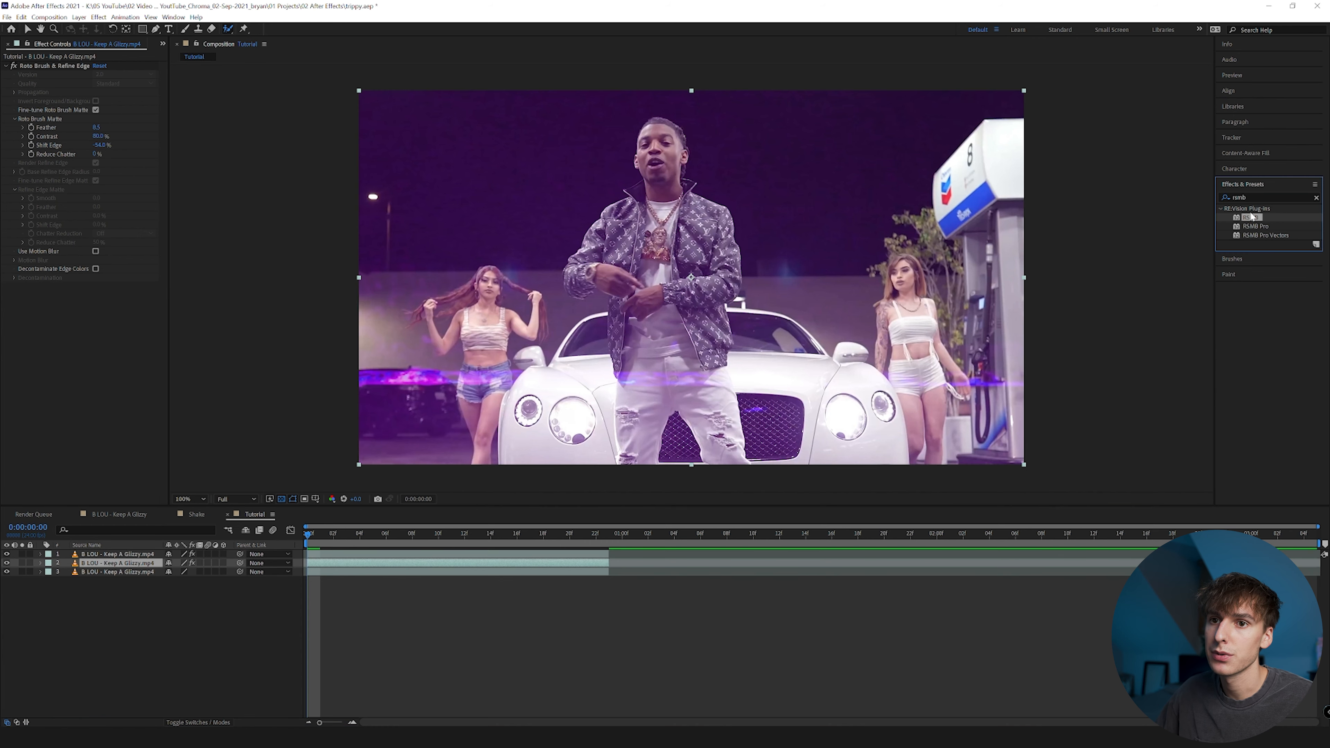
key(ctrl+f)
text(mr)
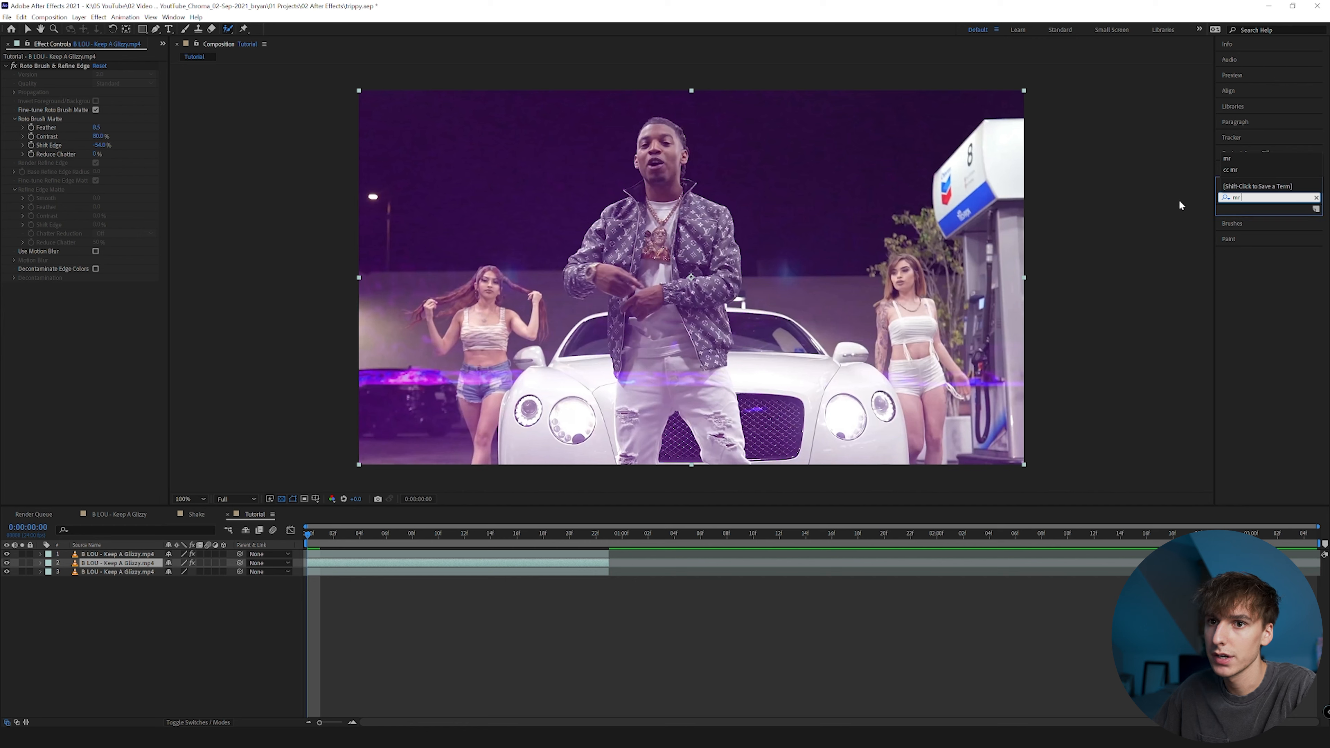
drag(1261, 217, 388, 566)
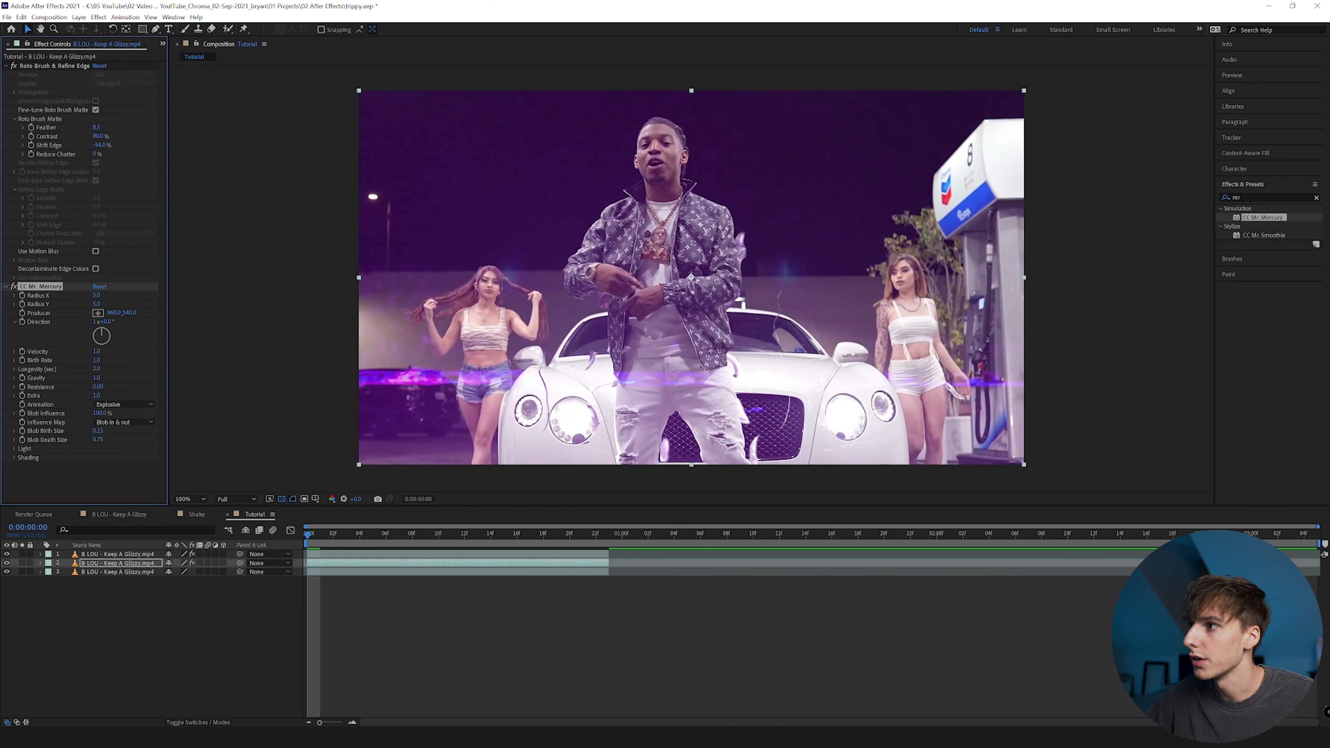
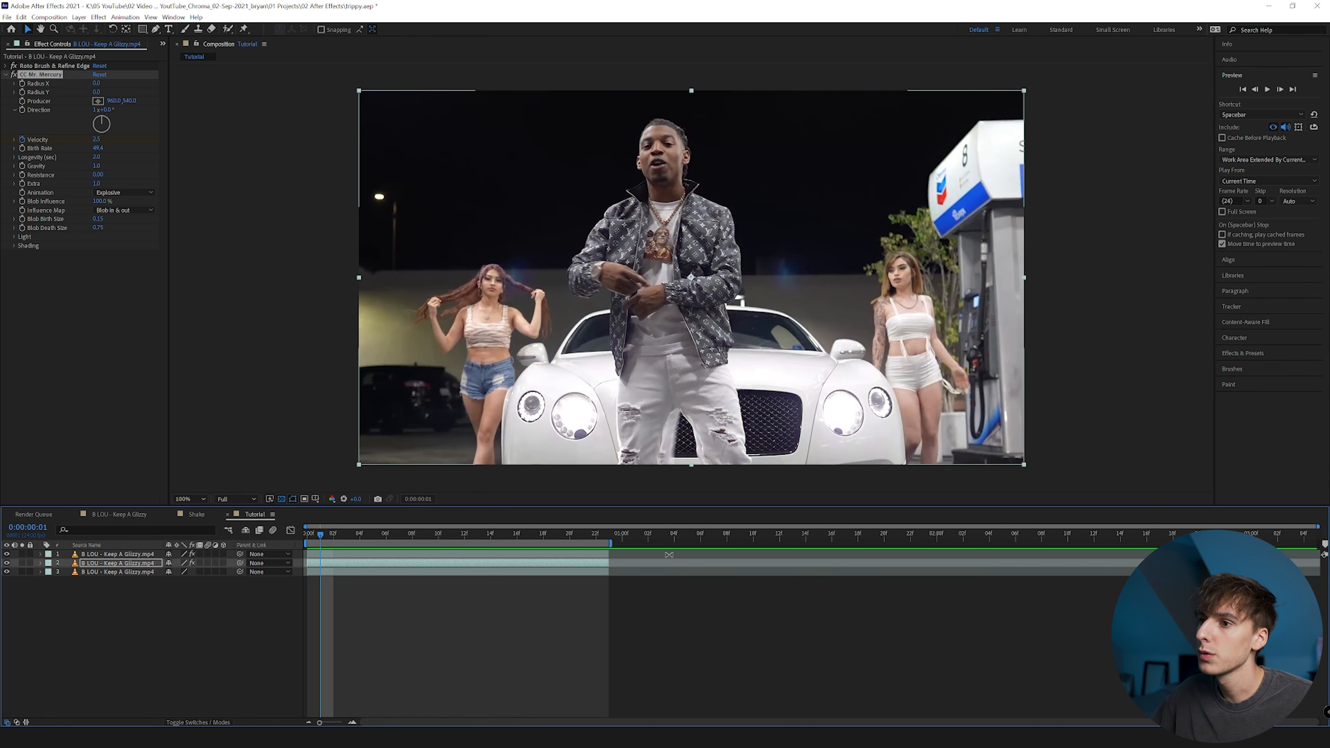
Reveal the second layer's CC Mr. Mercury Velocity keyframes and apply Easy Ease to both of them
drag(383, 543, 452, 540)
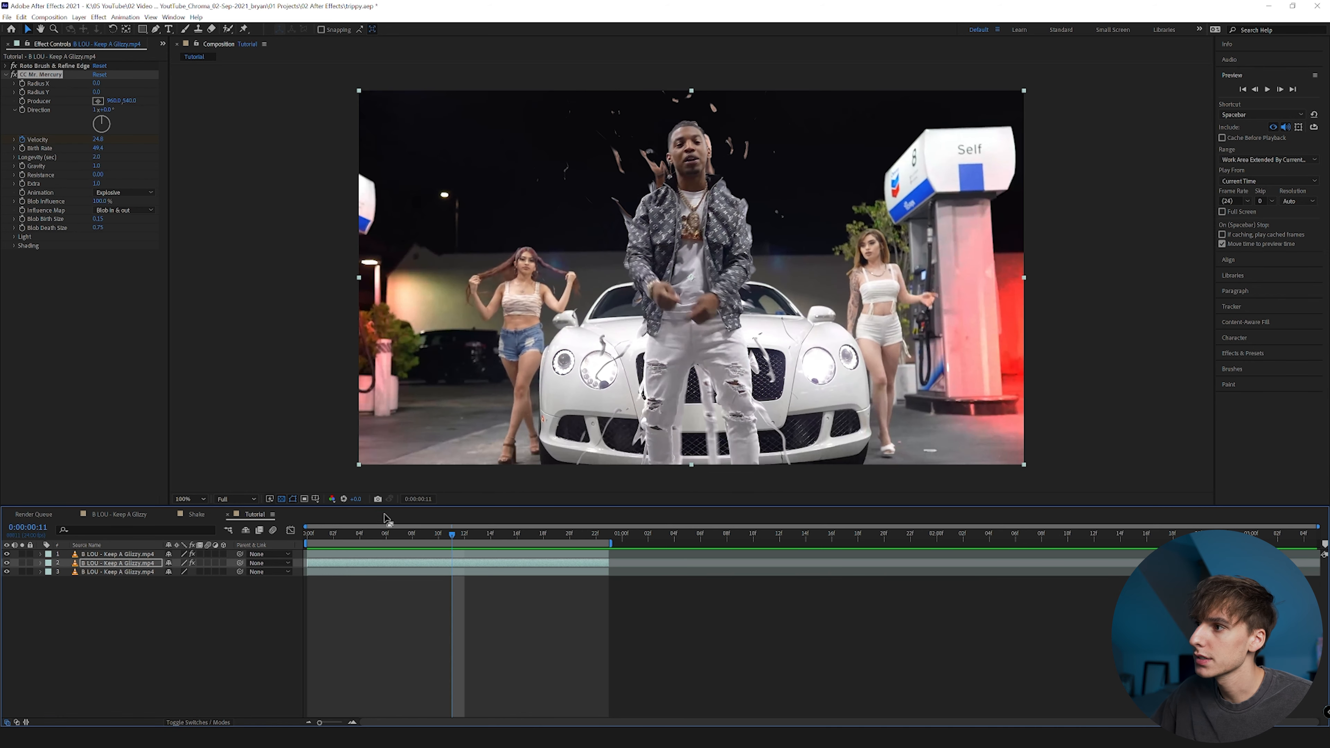
key(u)
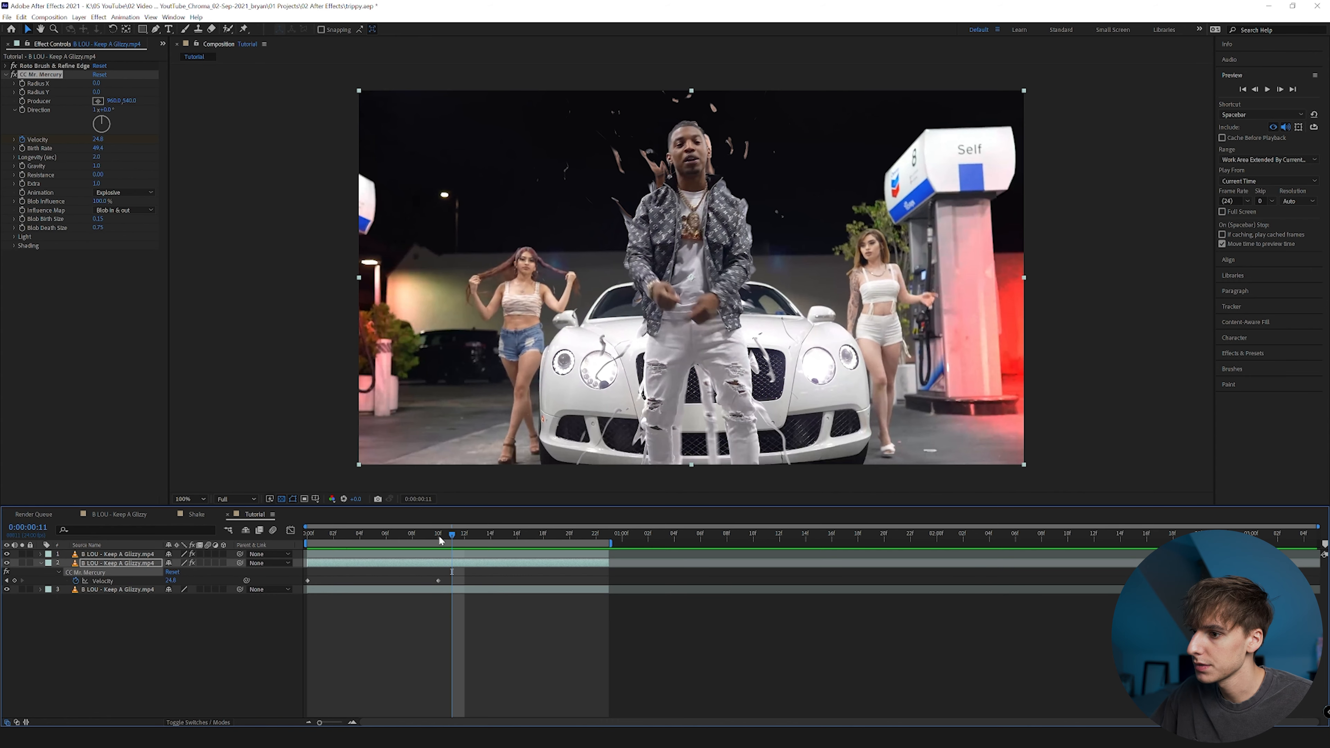
click(440, 541)
drag(448, 576, 301, 585)
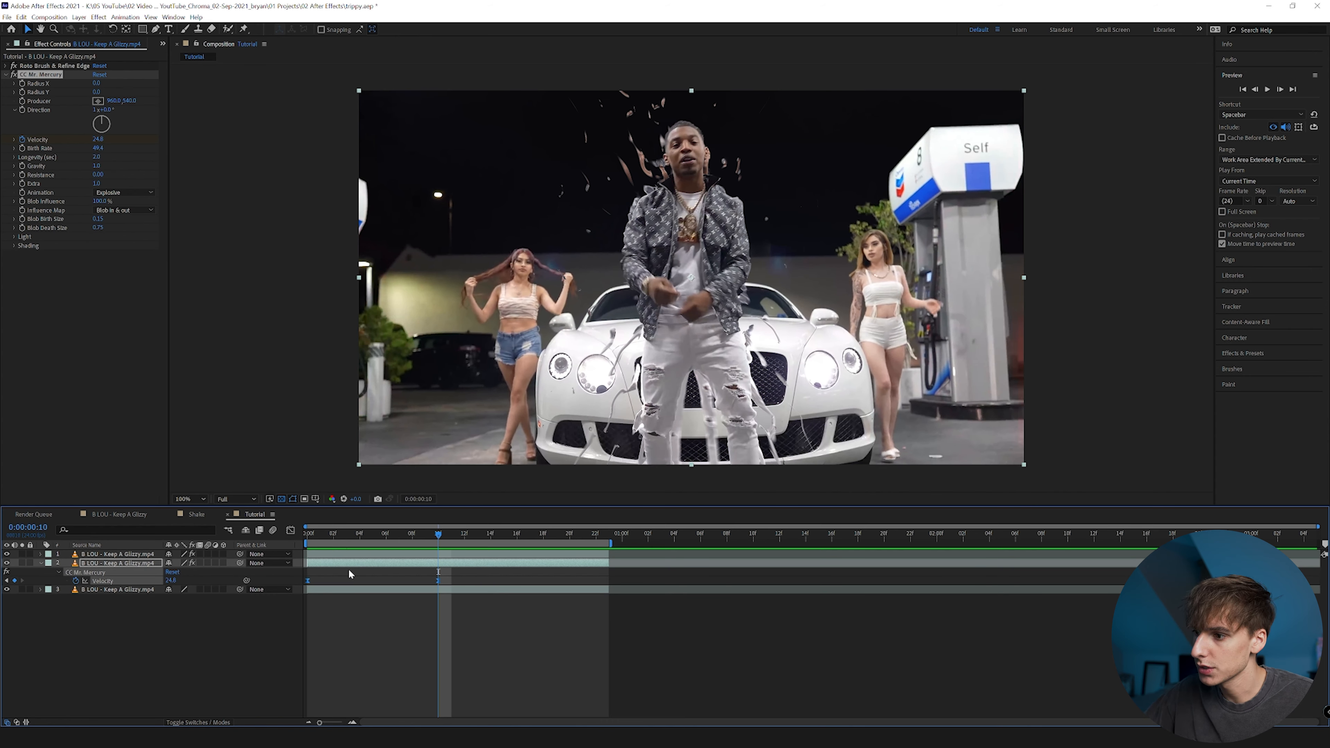
Apply S_DistortChroma to the second layer and place it above CC Mr. Mercury in the effect order
click(1250, 353)
click(1257, 197)
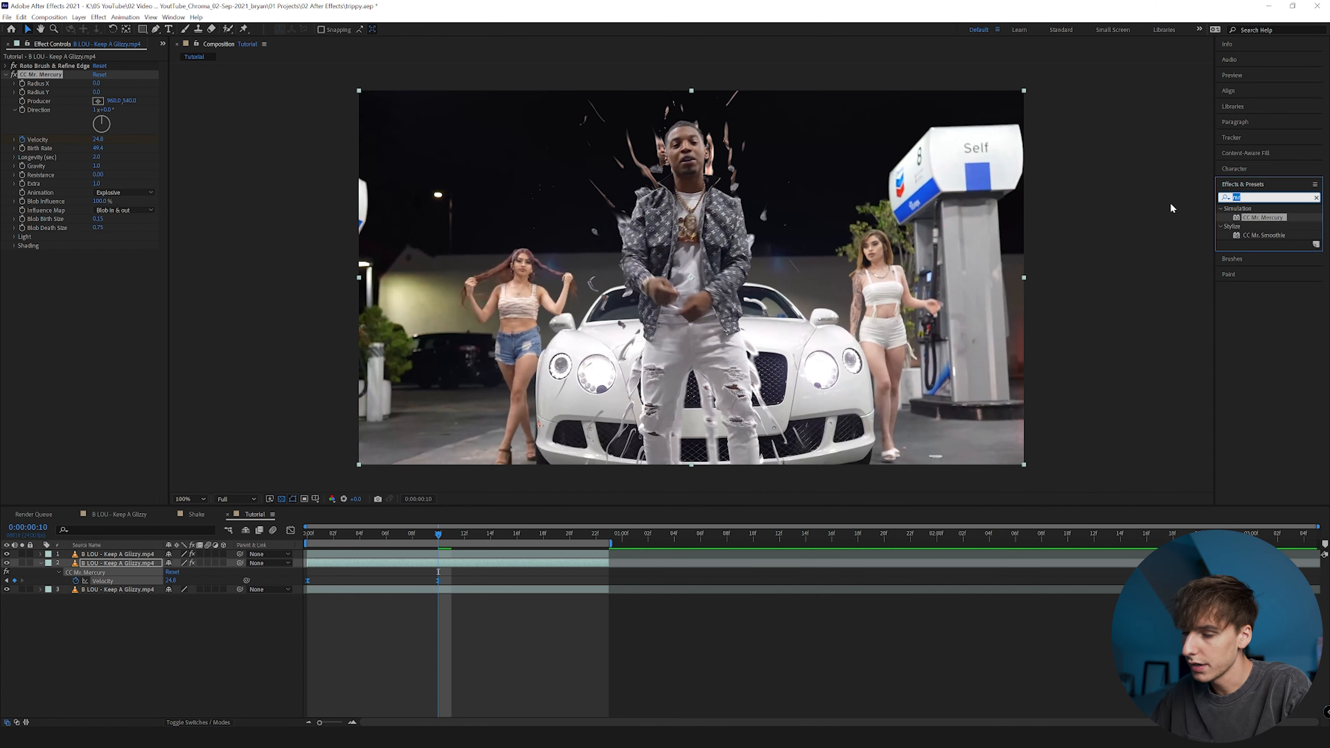
text(distort)
drag(1274, 314, 486, 565)
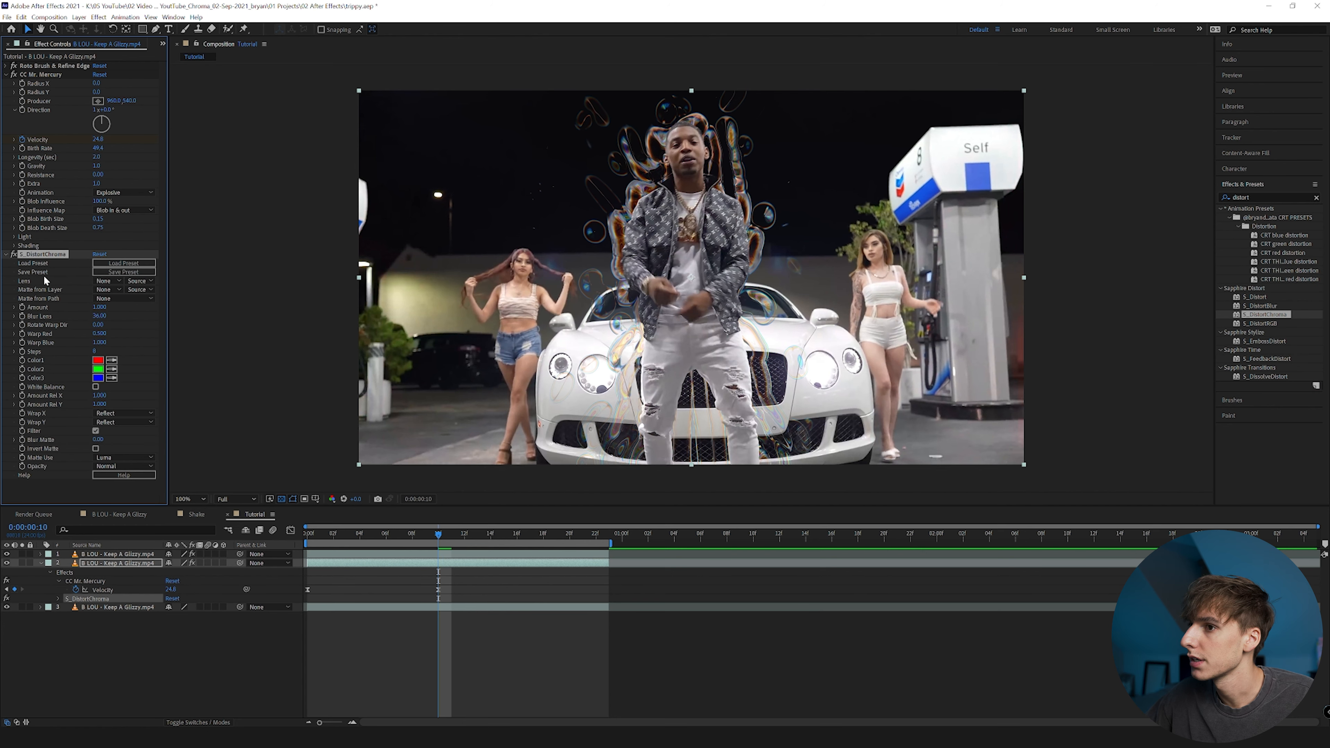
click(57, 140)
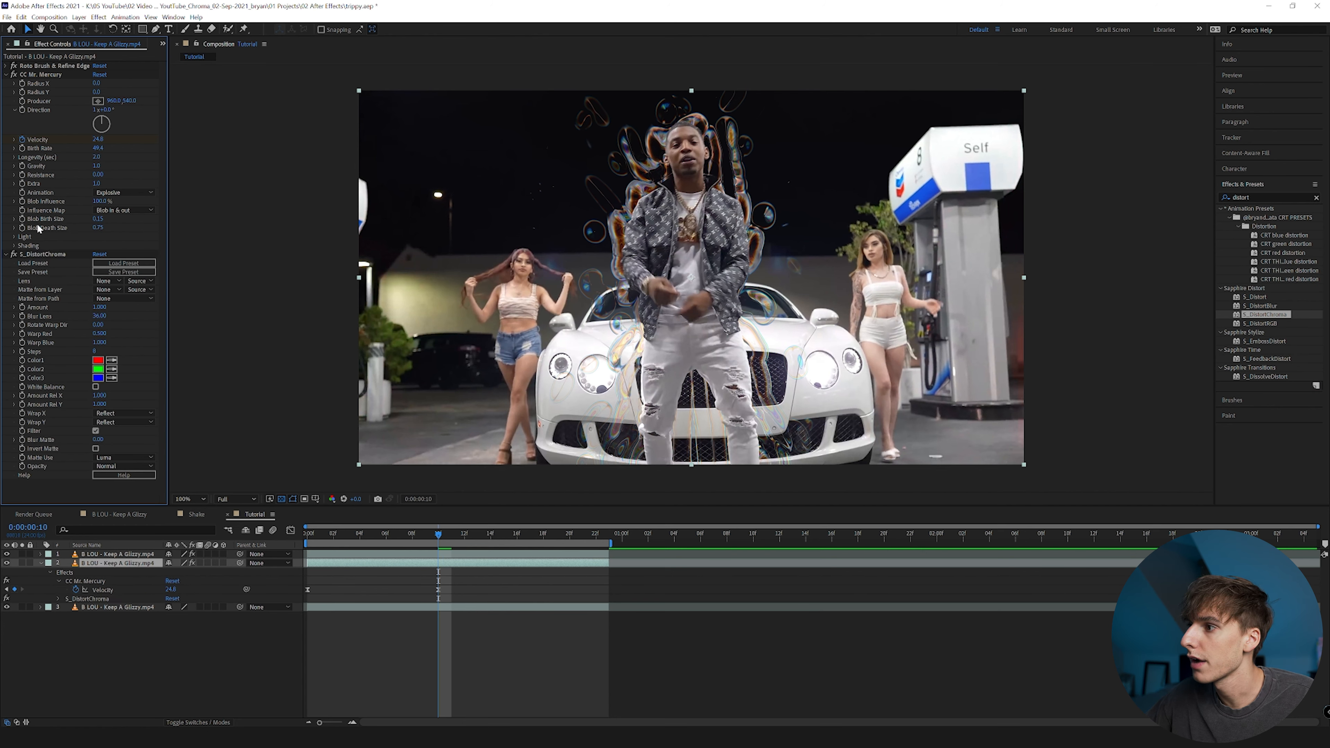
drag(26, 256, 32, 74)
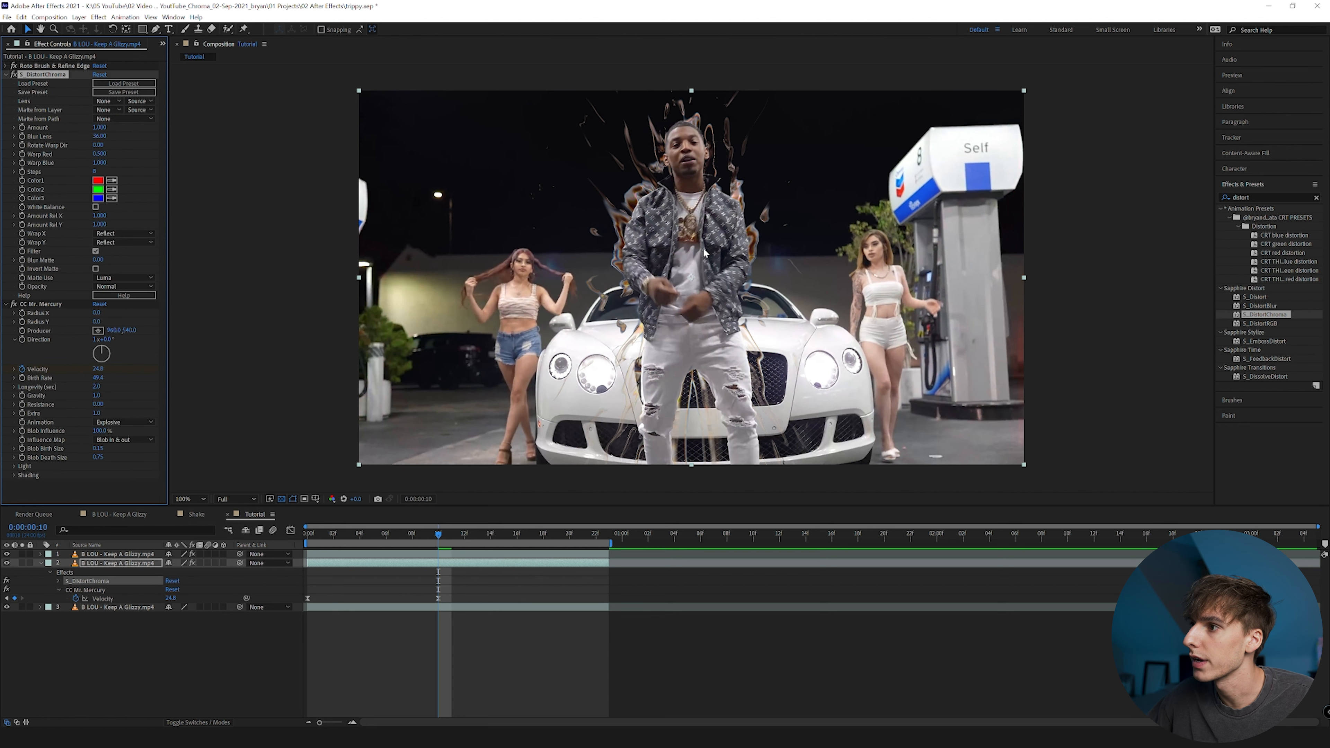
Lower S_DistortChroma's Amount, raise its Blur Lens, and set Rotate Warp Dir to 74 and Steps to 10
drag(95, 137, 98, 137)
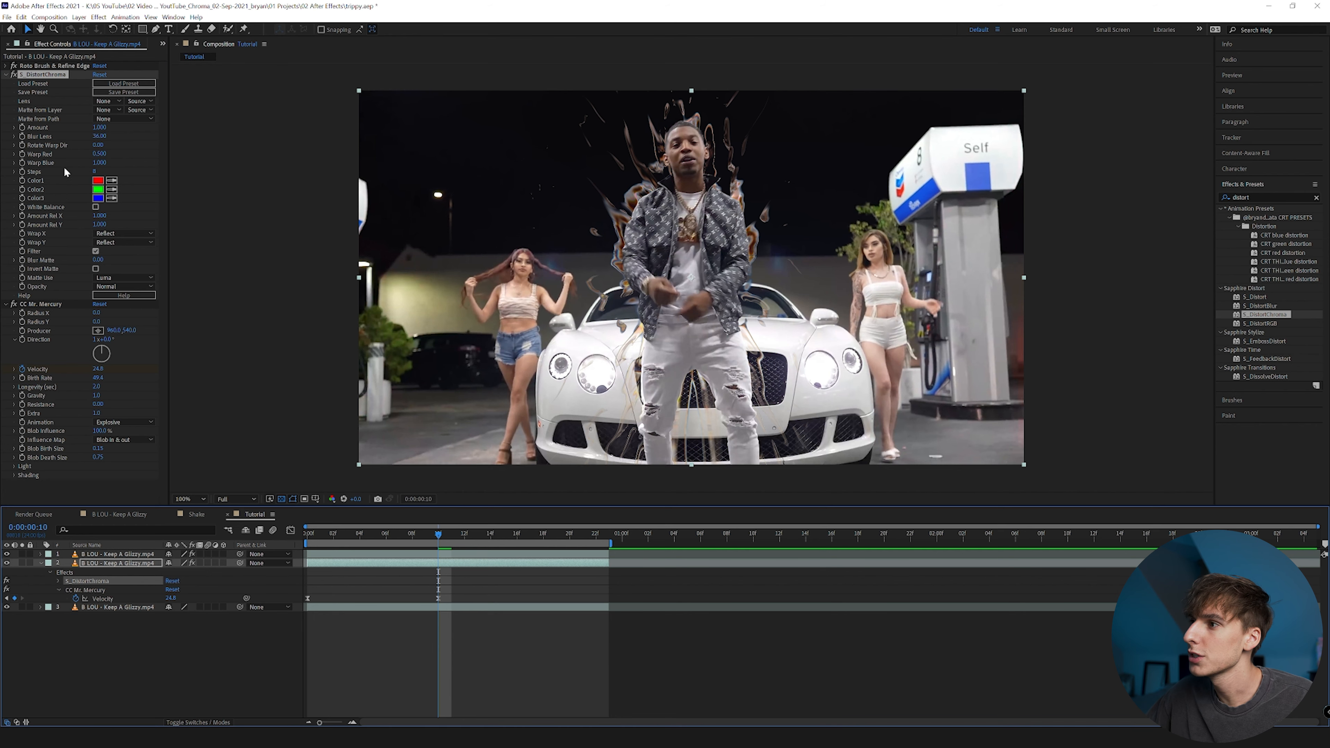
drag(109, 138, 138, 144)
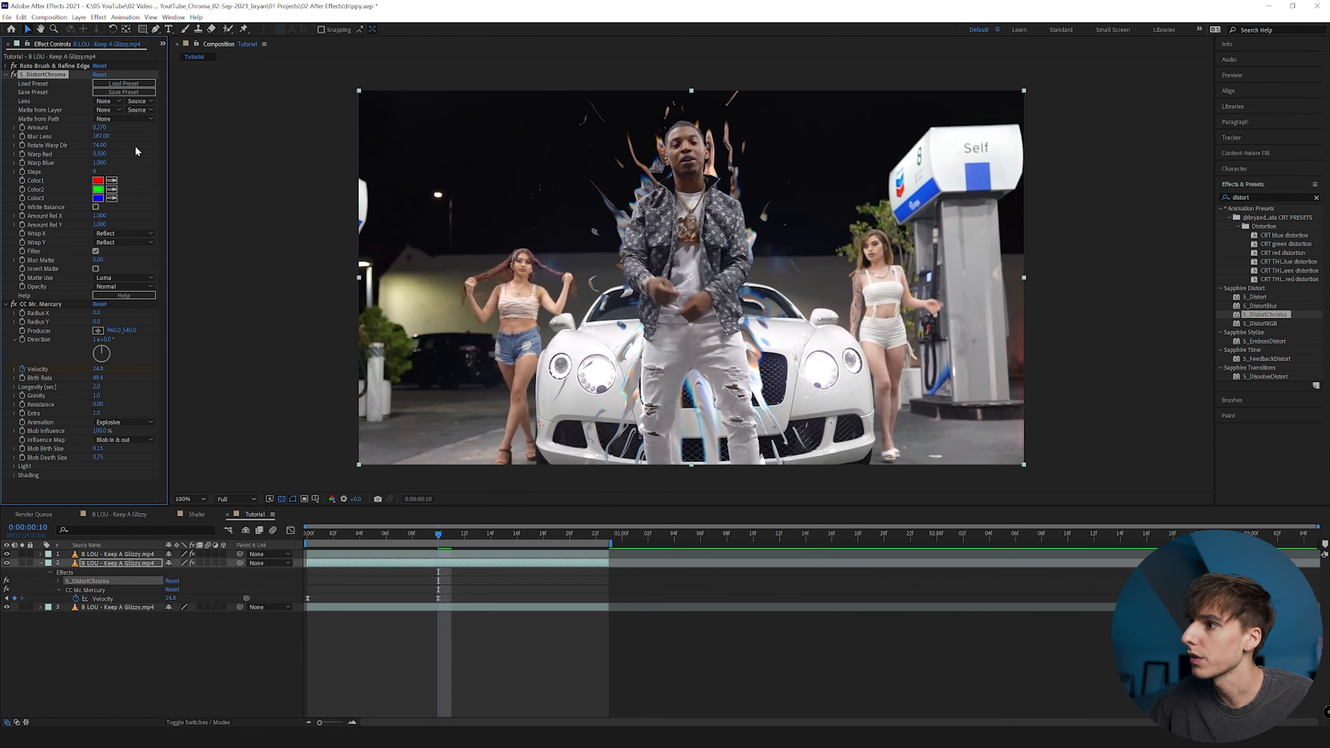
drag(103, 166, 132, 168)
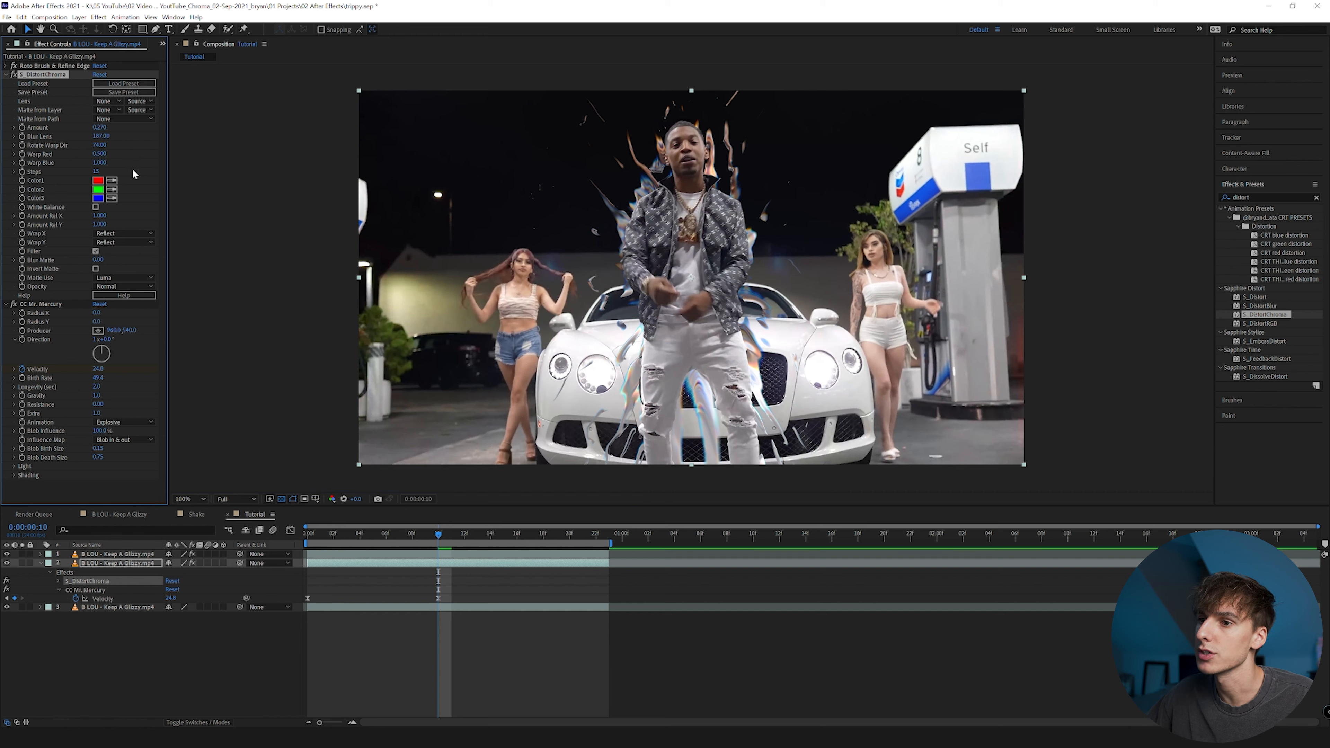
mouse_move(99, 154)
mouse_down()
mouse_move(131, 155)
mouse_move(123, 162)
mouse_up()
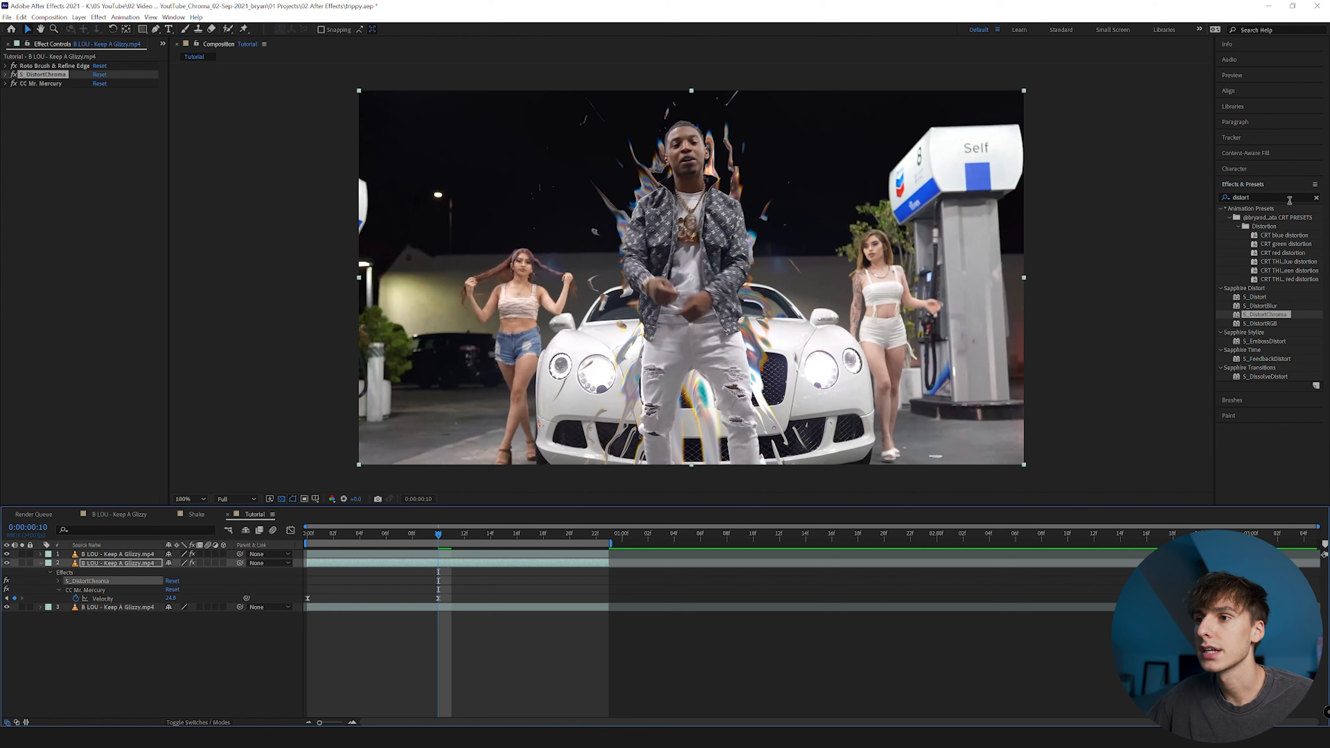
Apply Deep Glow to the second layer, reducing its Radius and setting its Exposure to about 0.7
click(1286, 197)
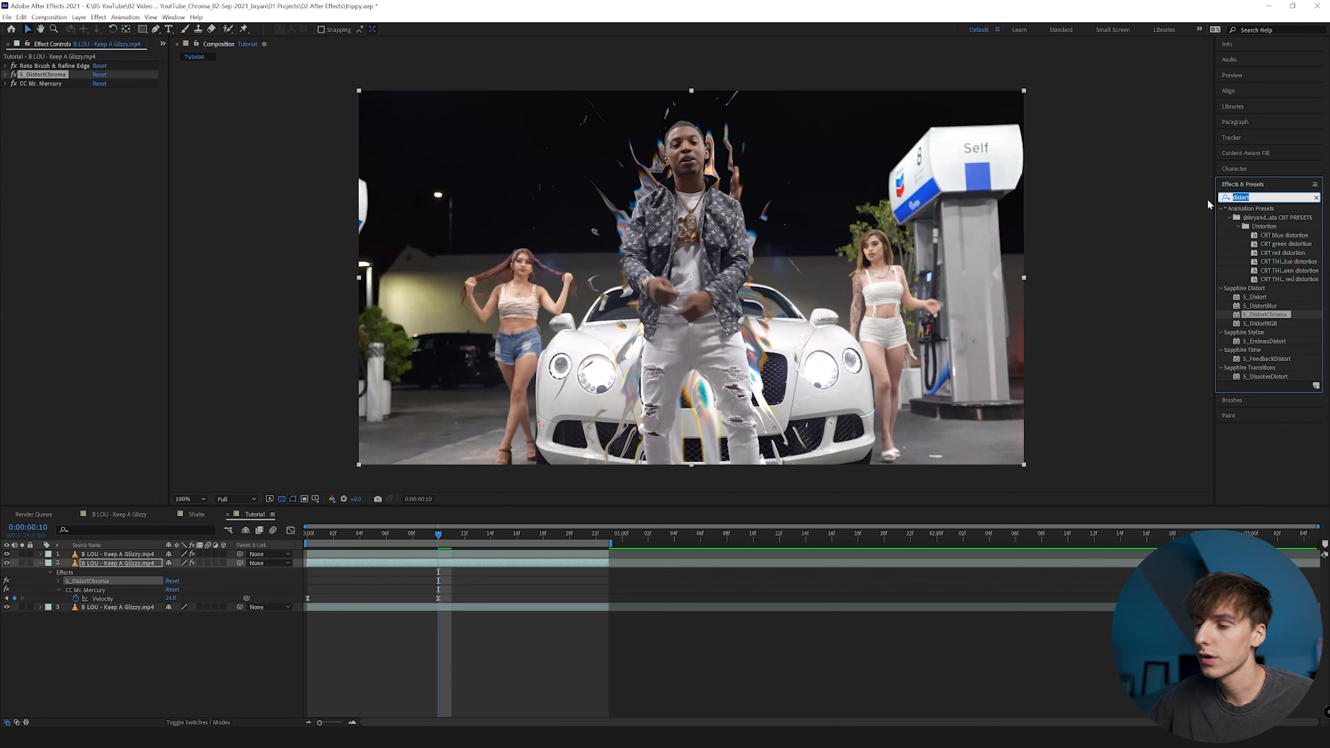
text(deep)
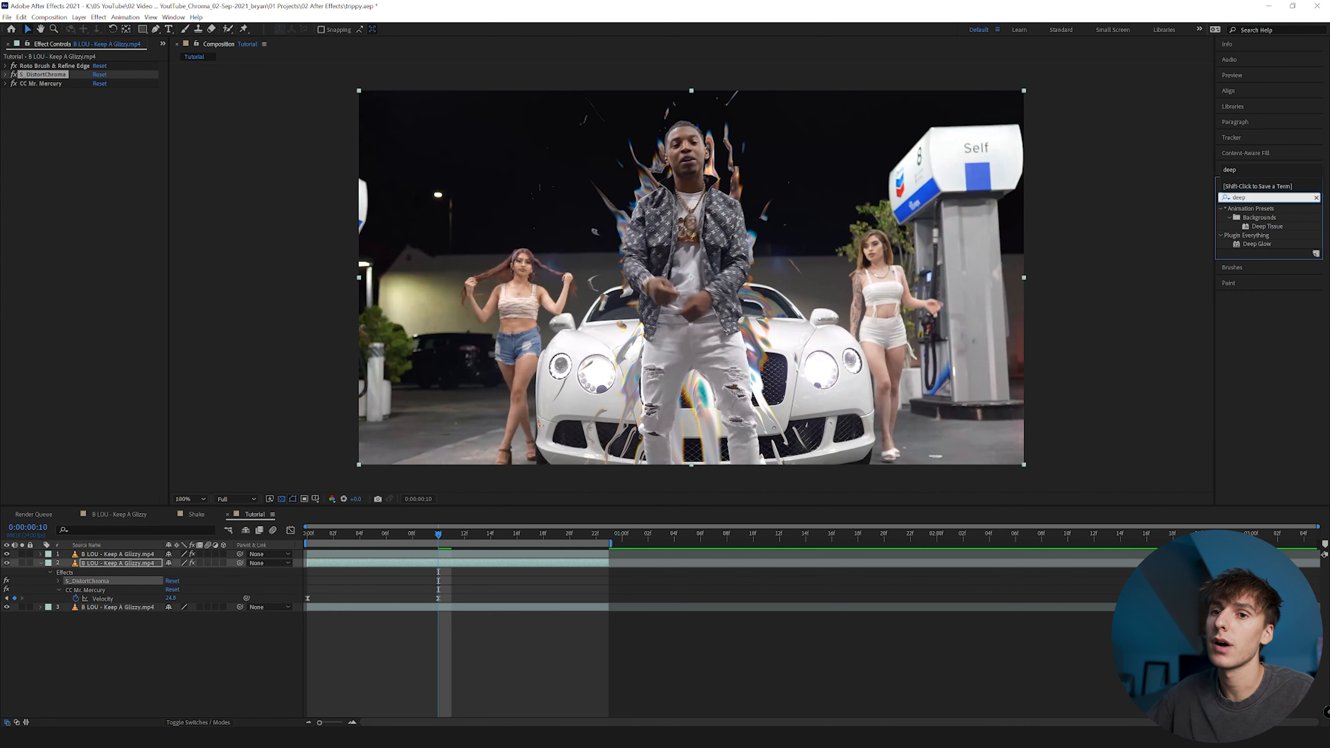
drag(1256, 245, 137, 220)
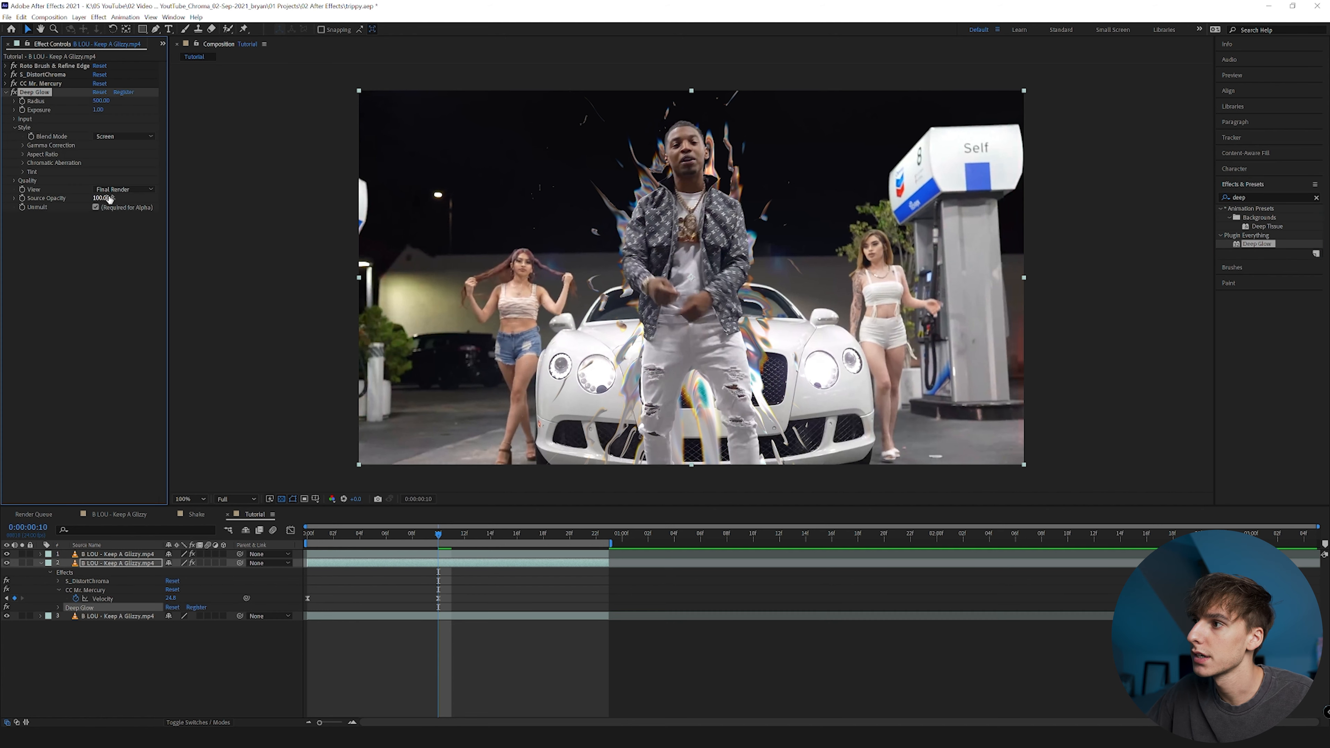
drag(100, 101, 0, 107)
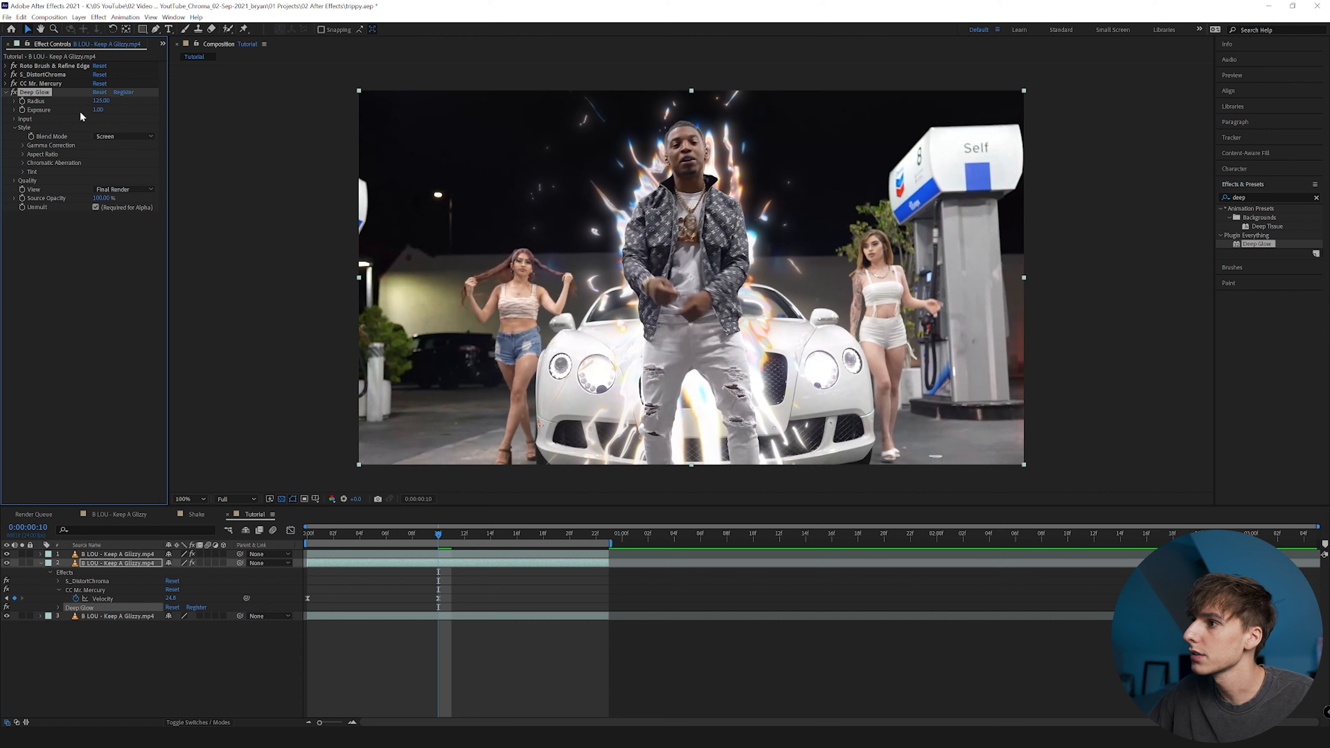
drag(89, 107, 85, 107)
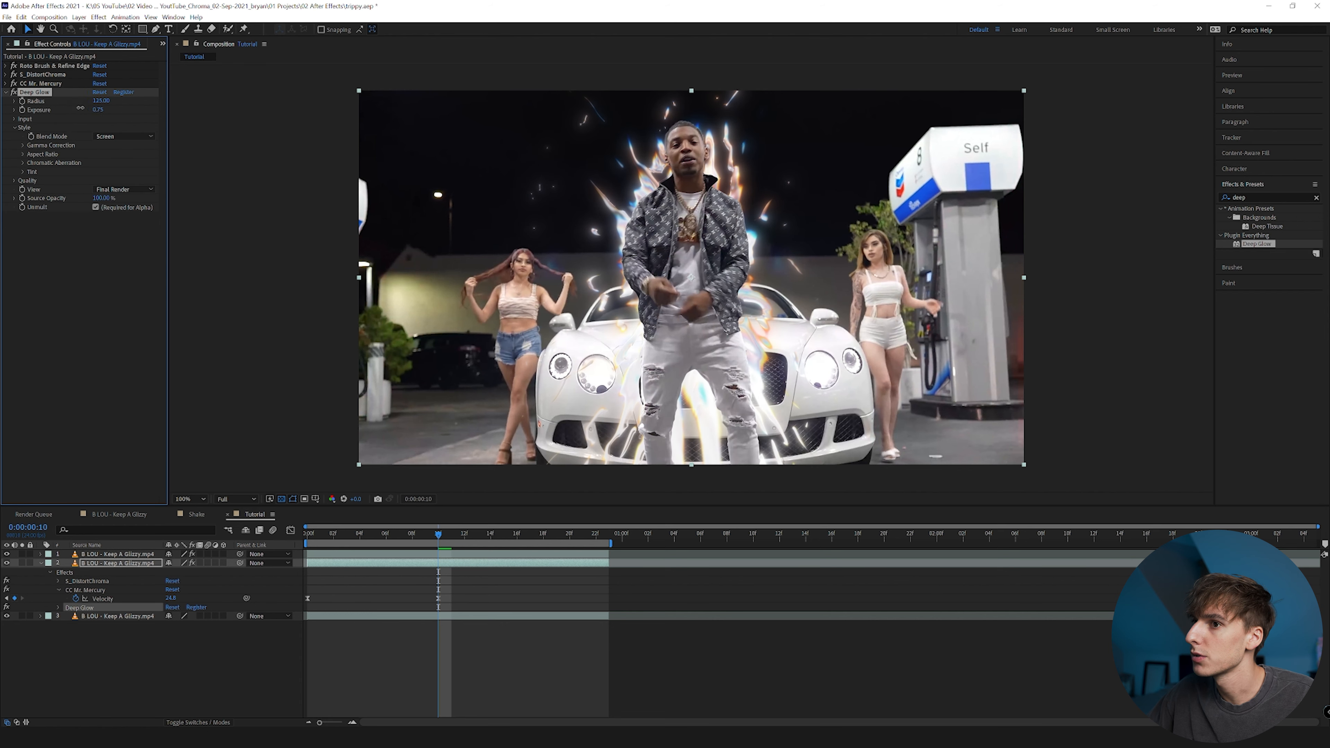
Enable Deep Glow's tint and set its colour to bright green, 10FF00
click(21, 172)
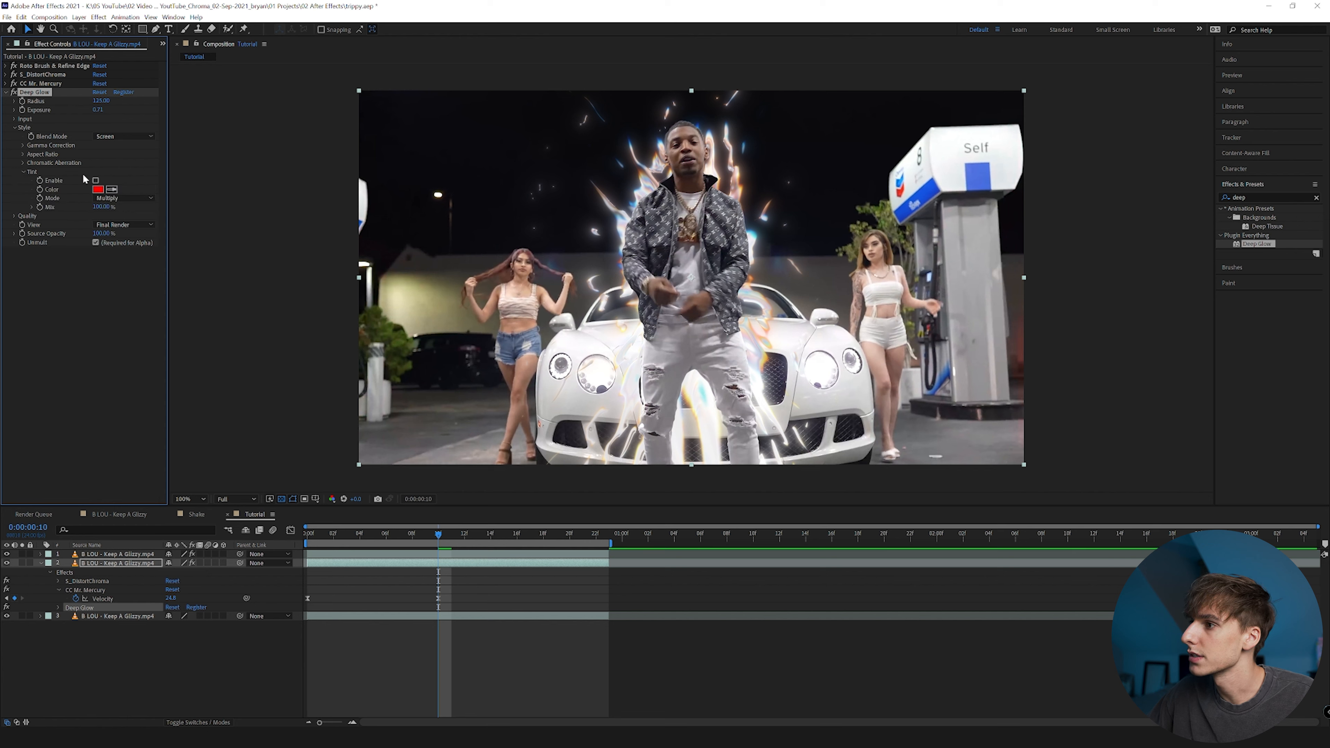
click(96, 181)
click(97, 189)
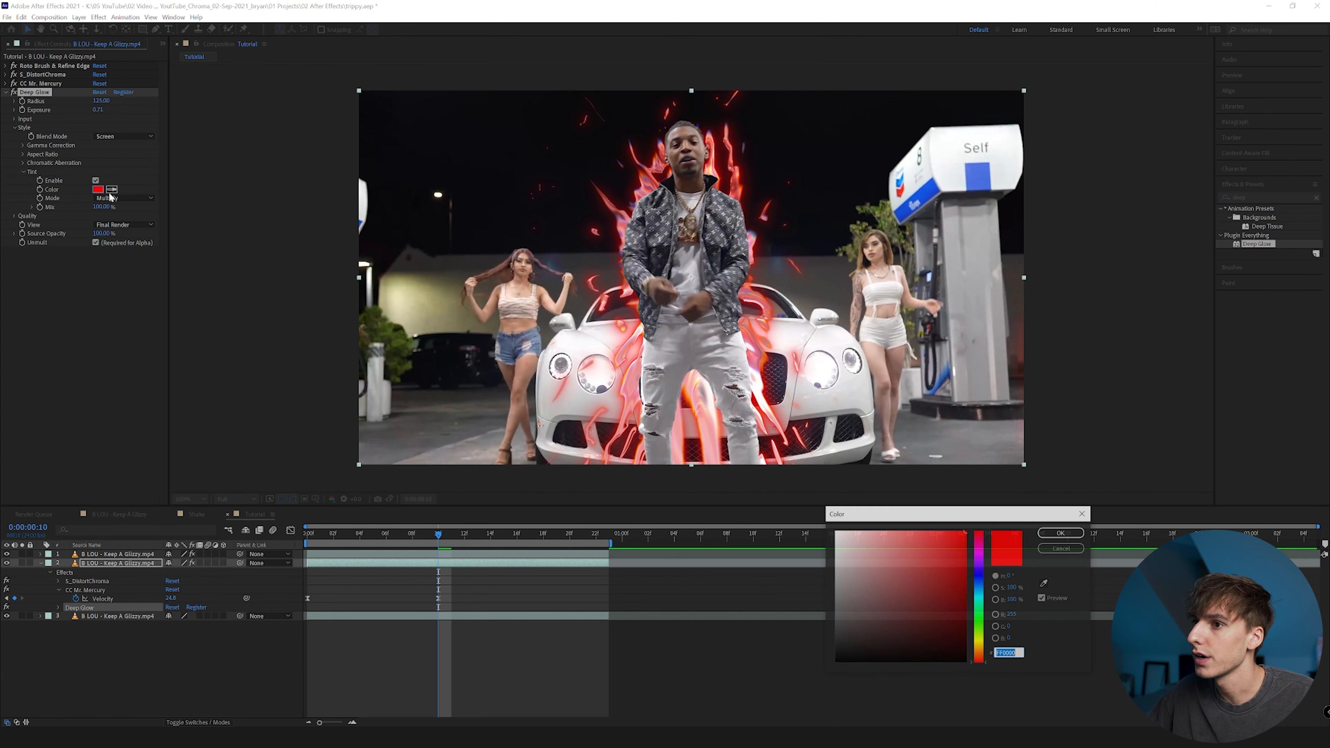
drag(978, 612, 982, 628)
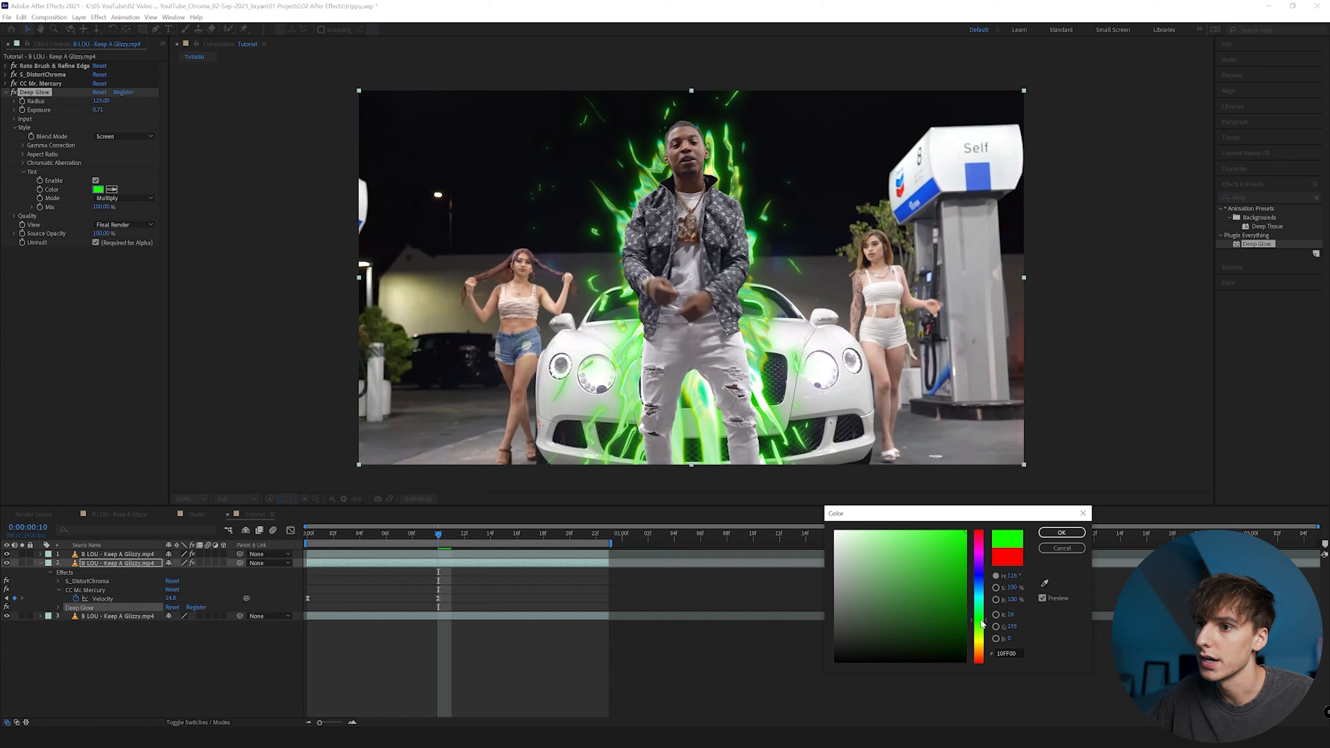
click(1061, 533)
Try the Soft Light mode on Deep Glow's tint and set the tint mode to Overlay
click(123, 198)
click(118, 229)
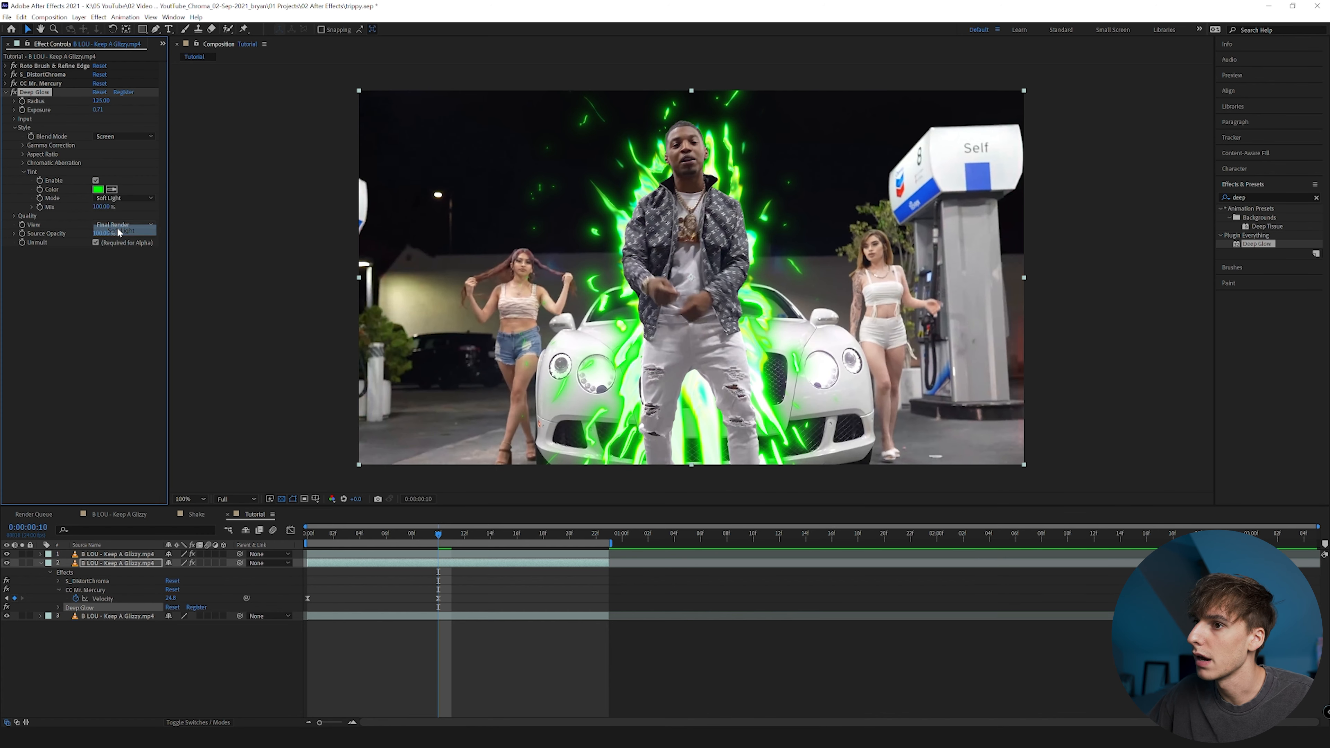
click(123, 199)
click(117, 220)
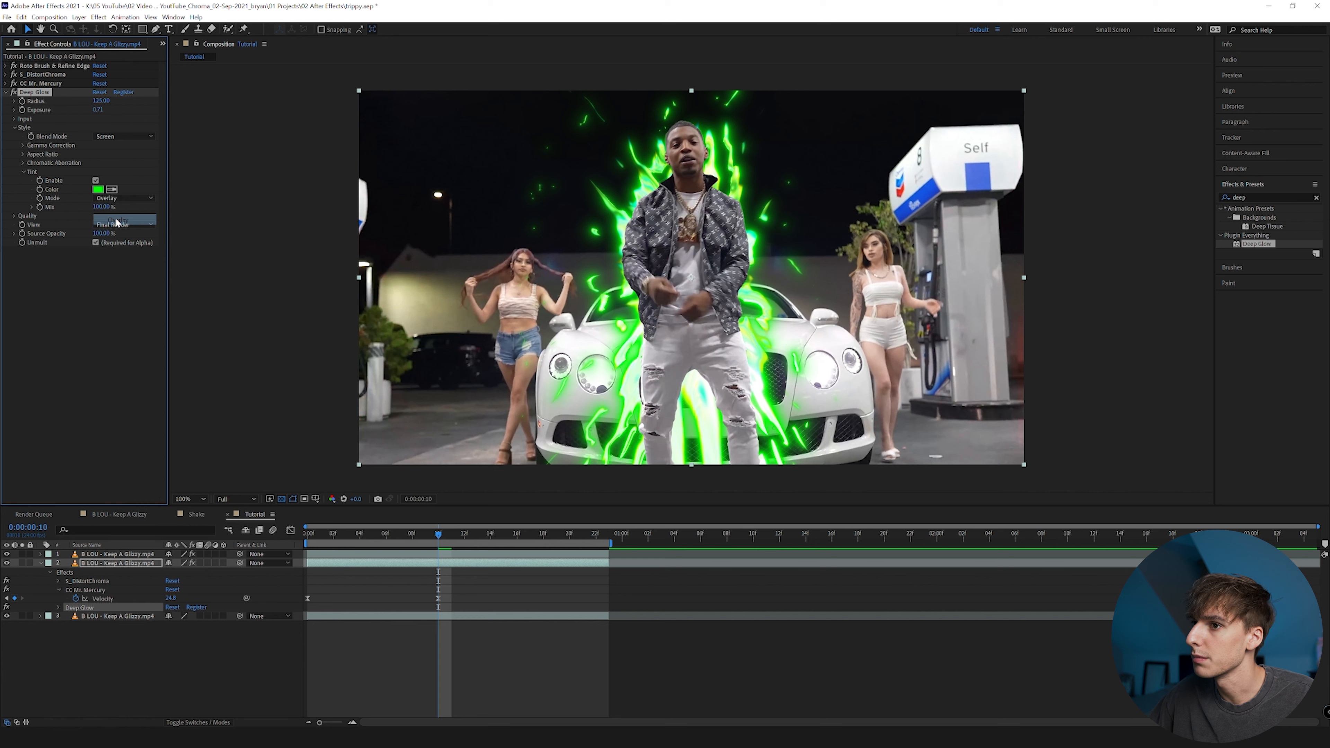
Try Multiply as Deep Glow's tint mode on the second layer and settle on Soft Light
click(123, 198)
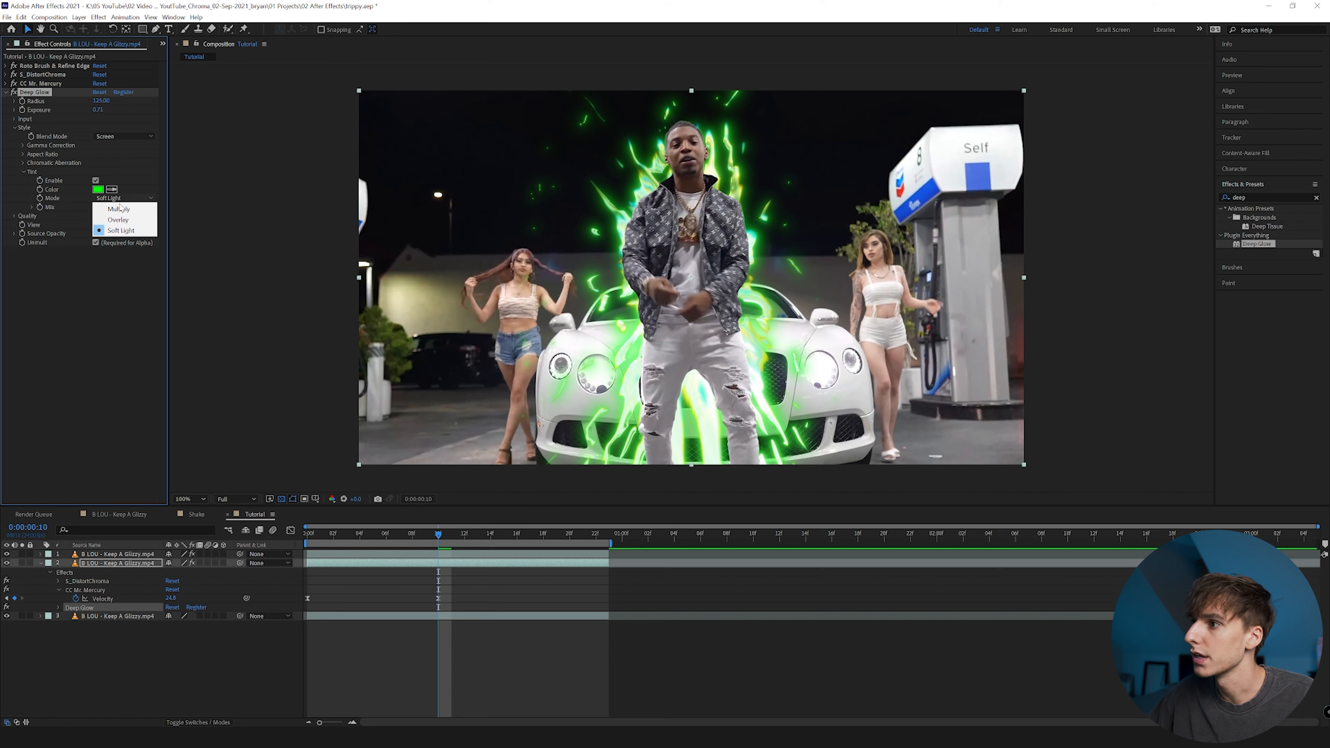
click(119, 208)
click(127, 199)
click(122, 229)
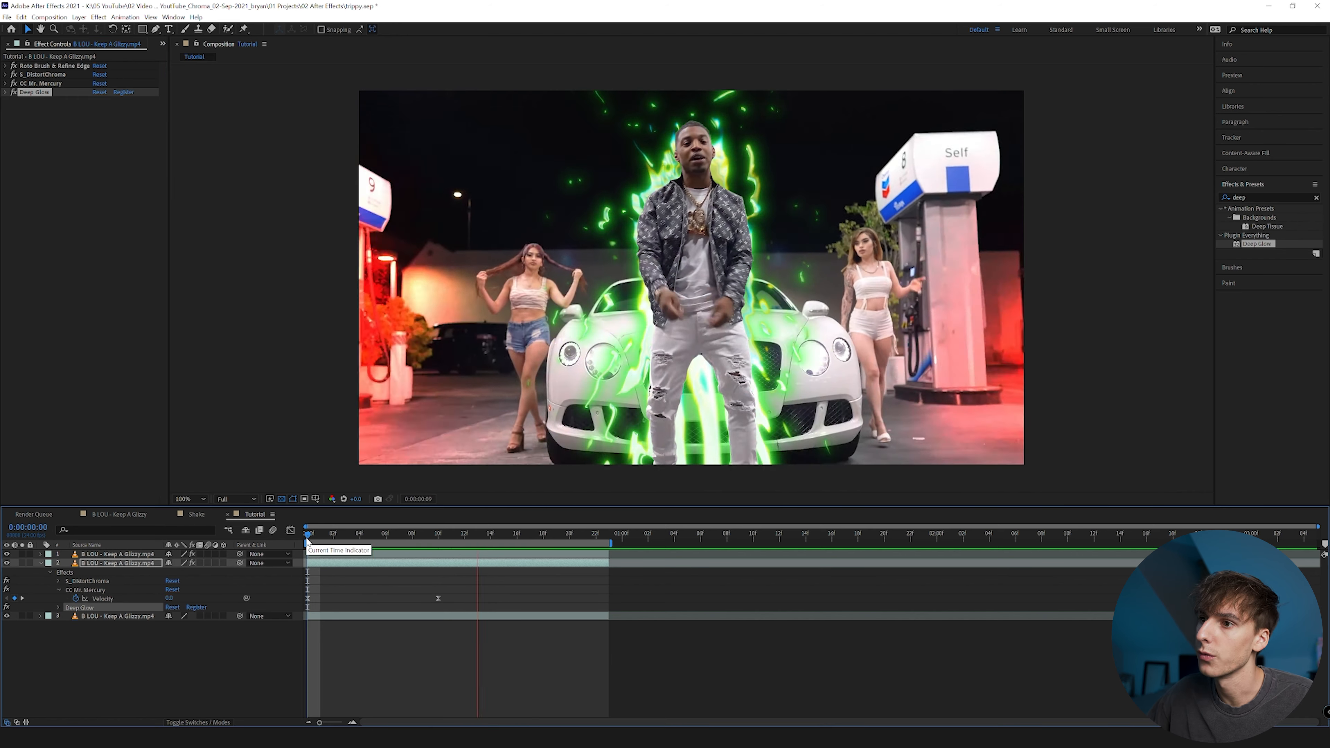
Try the Fractal Explosive animation for the second layer's CC Mr. Mercury effect and preview it from the start
click(5, 83)
click(107, 203)
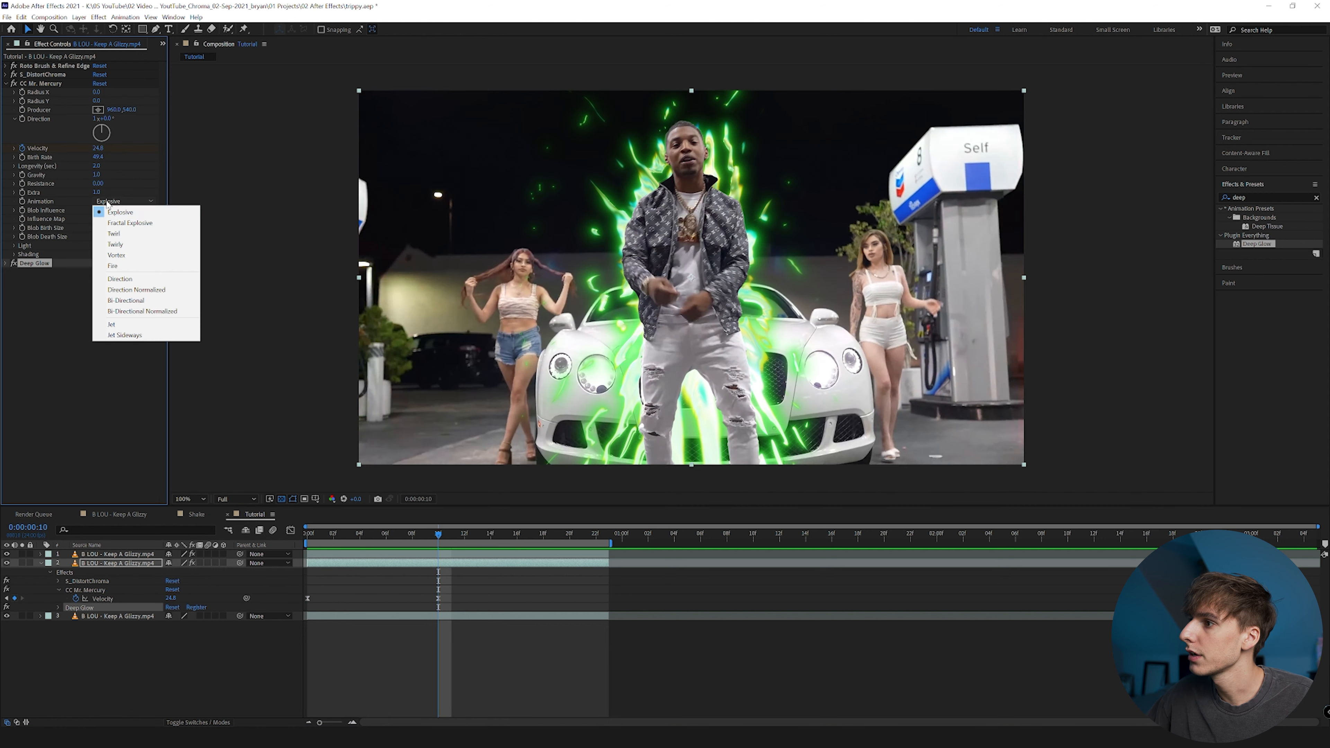
click(120, 221)
key(Home)
key(space)
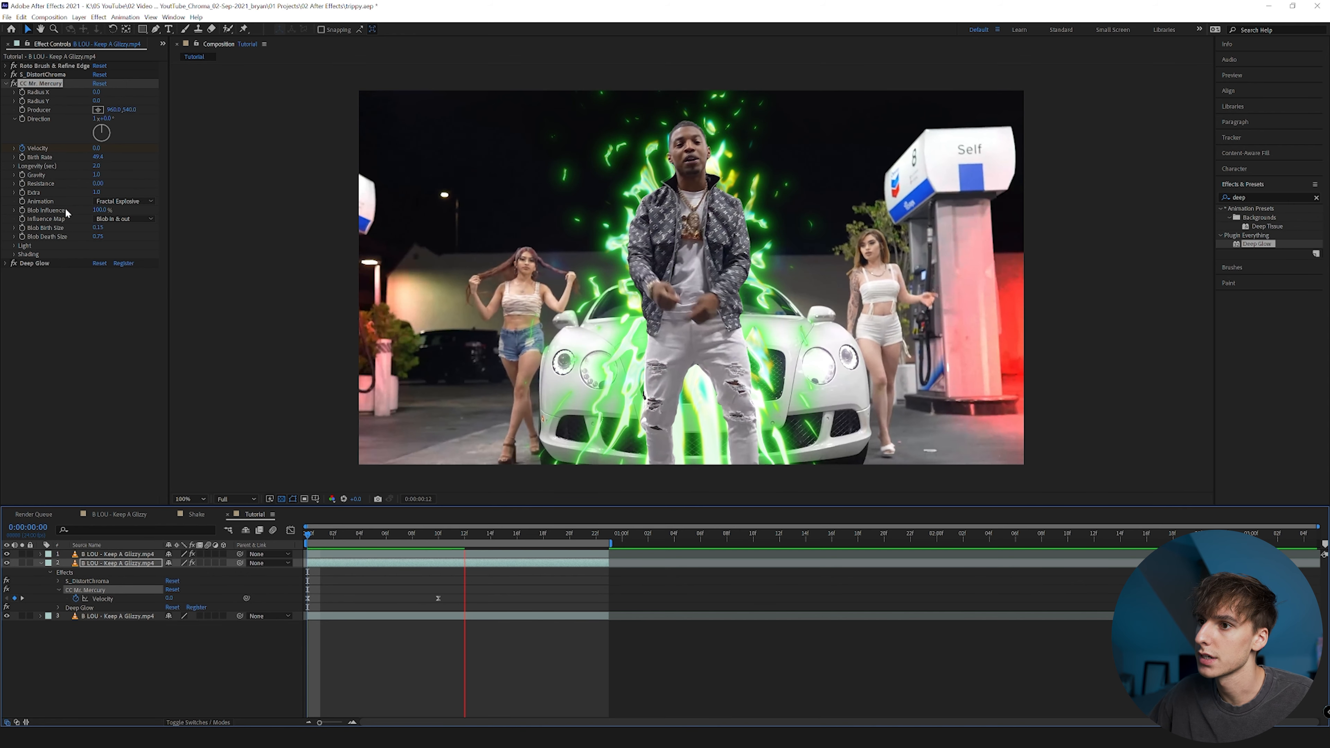
Try the Vortex and Fire animations in CC Mr. Mercury, set Animation to Twirly and preview the composition
click(116, 201)
click(120, 244)
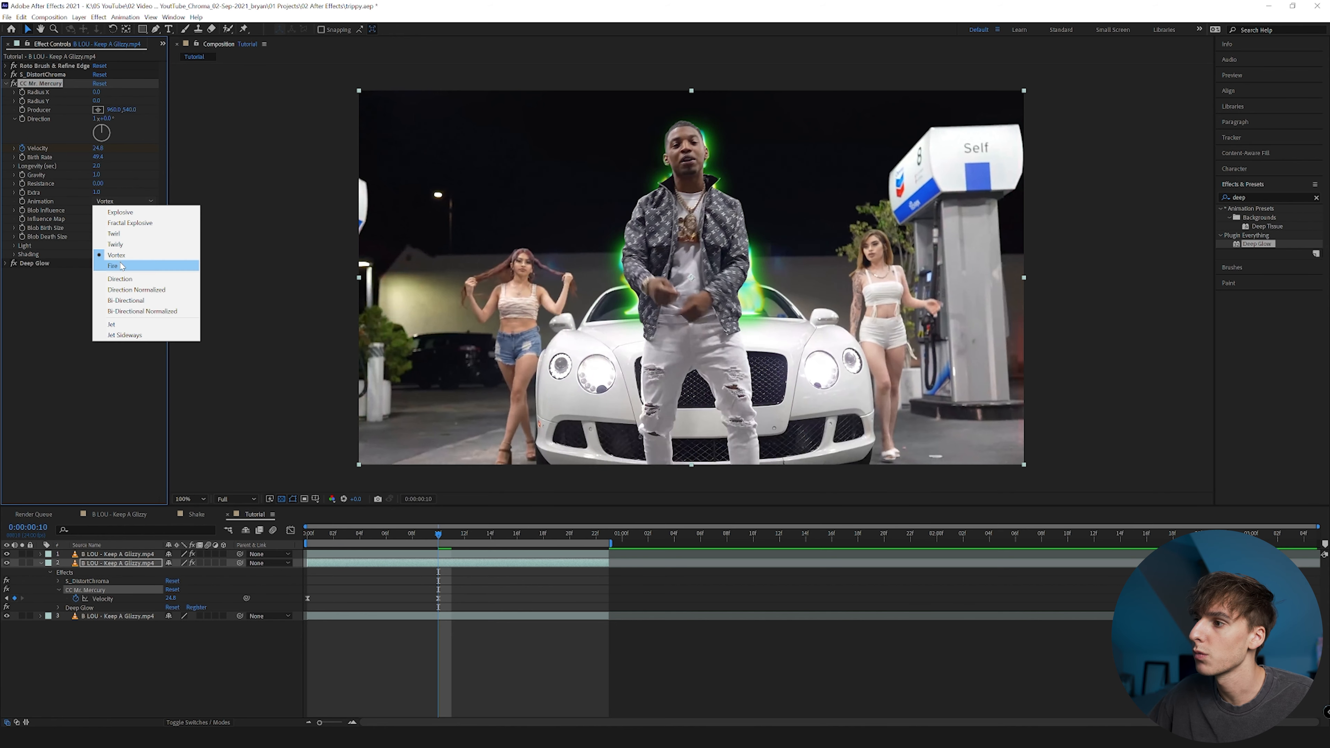
click(121, 266)
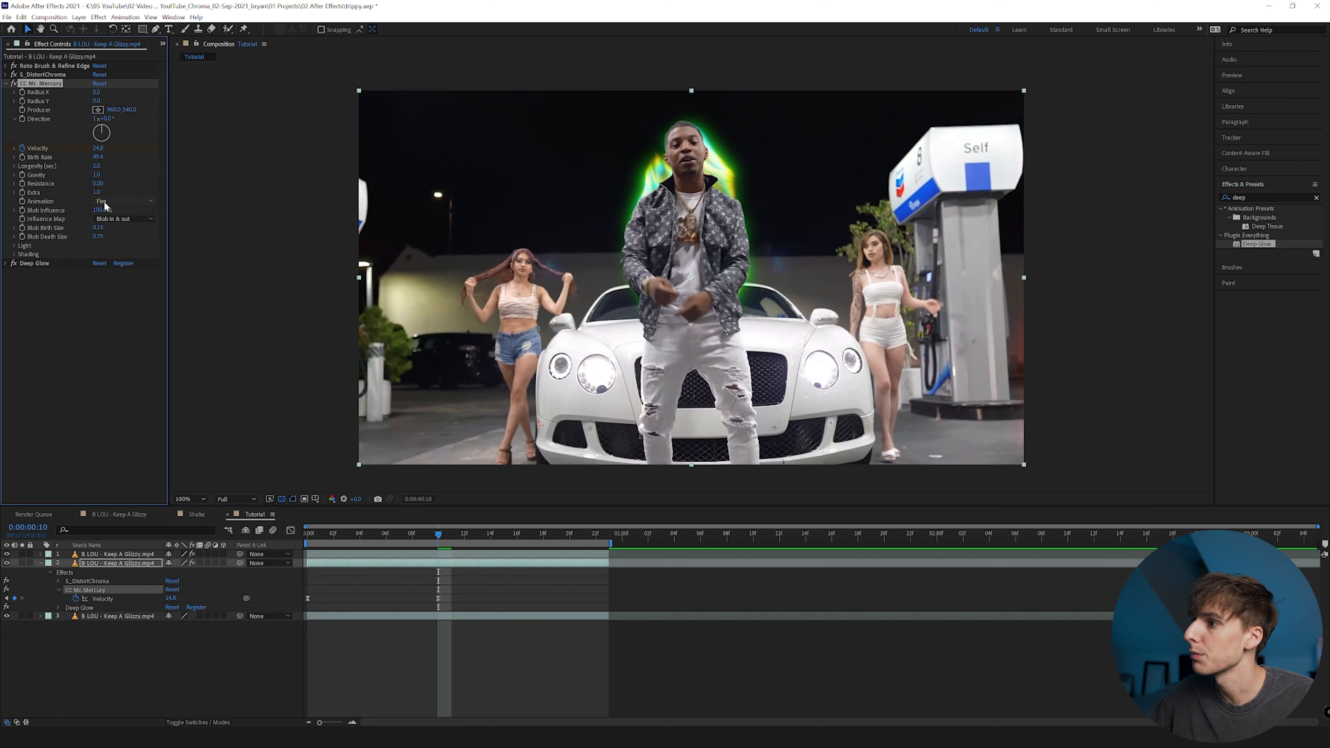
click(301, 534)
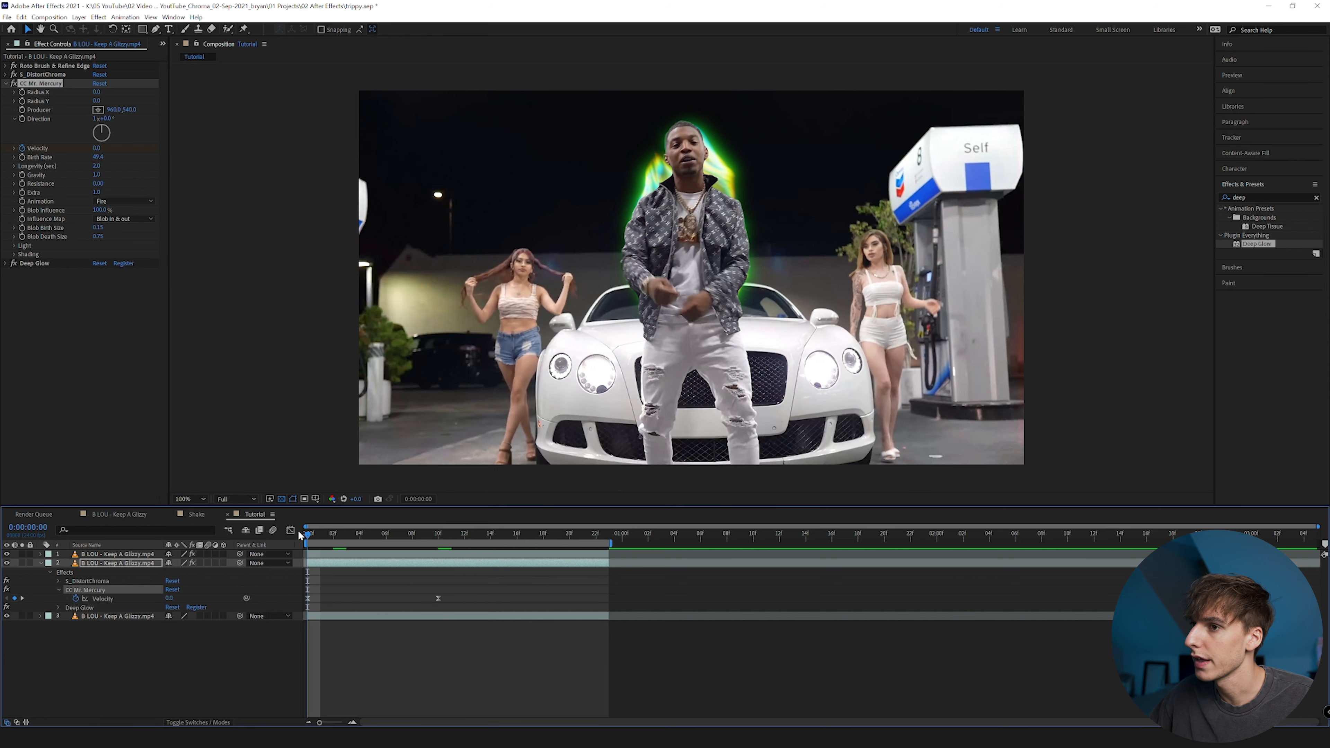
key(space)
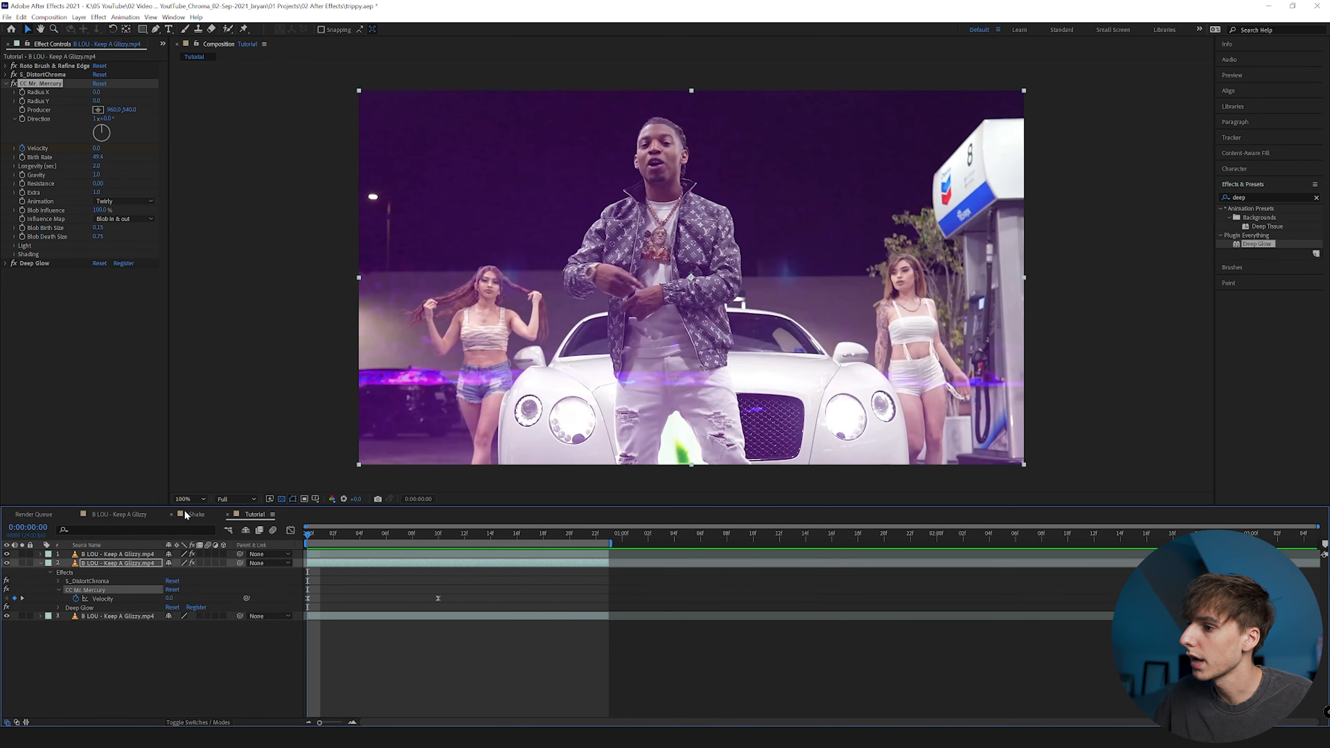
Examine the S_DistortChroma and CC Mr. Mercury settings in the Shake composition and play back the Tutorial composition for comparison
click(196, 515)
click(6, 84)
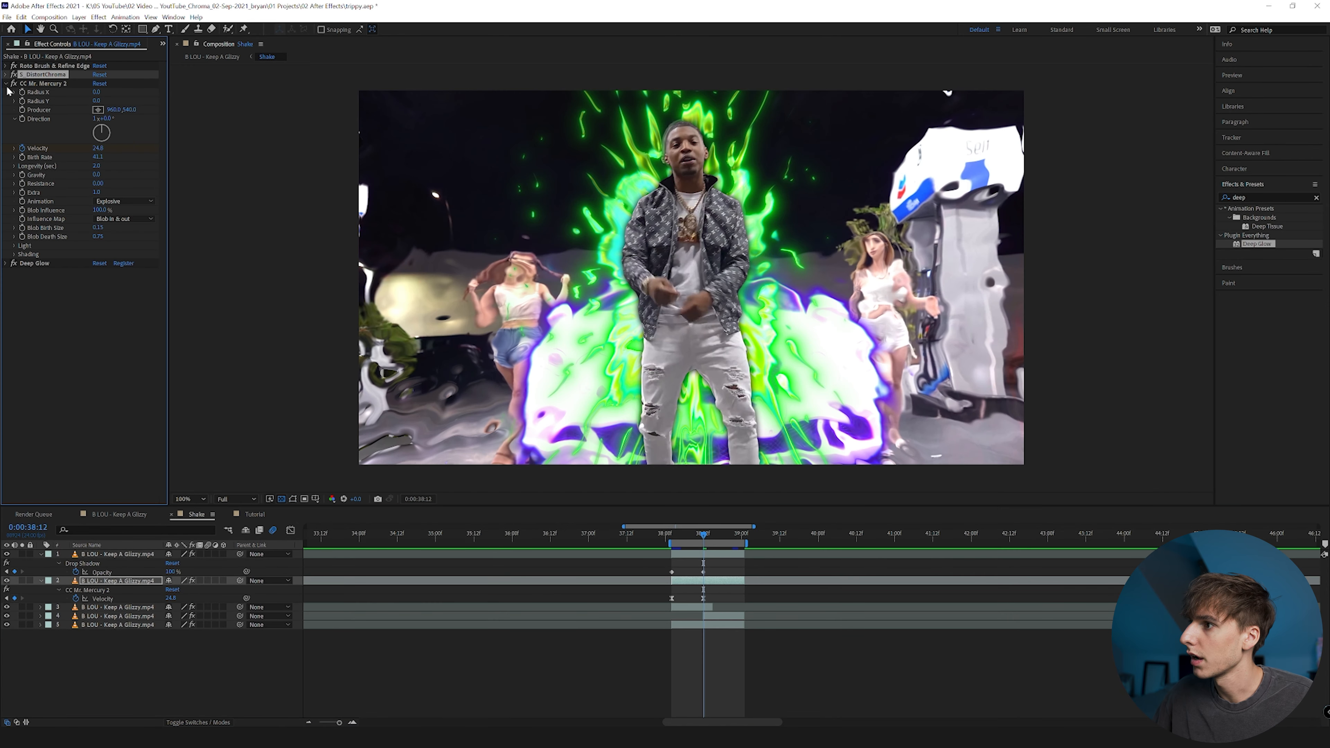
click(7, 75)
click(6, 75)
click(5, 84)
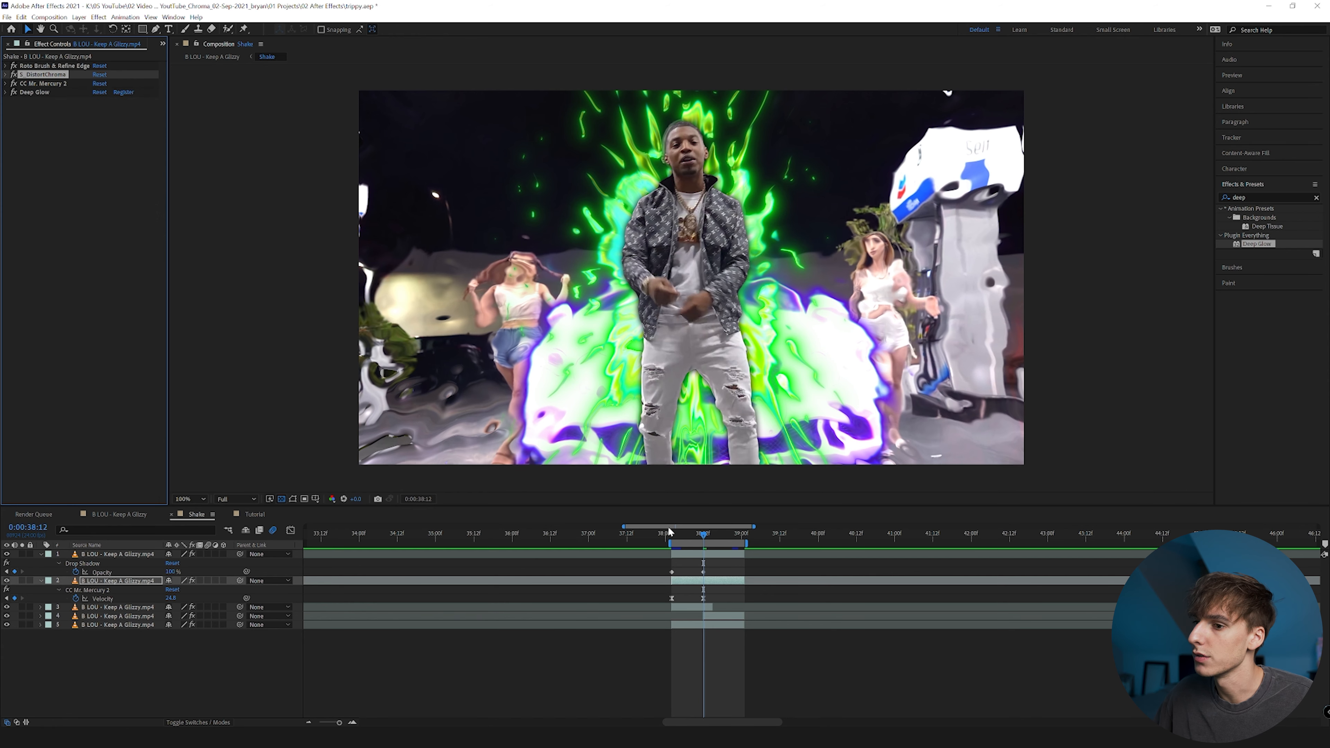
click(255, 514)
key(space)
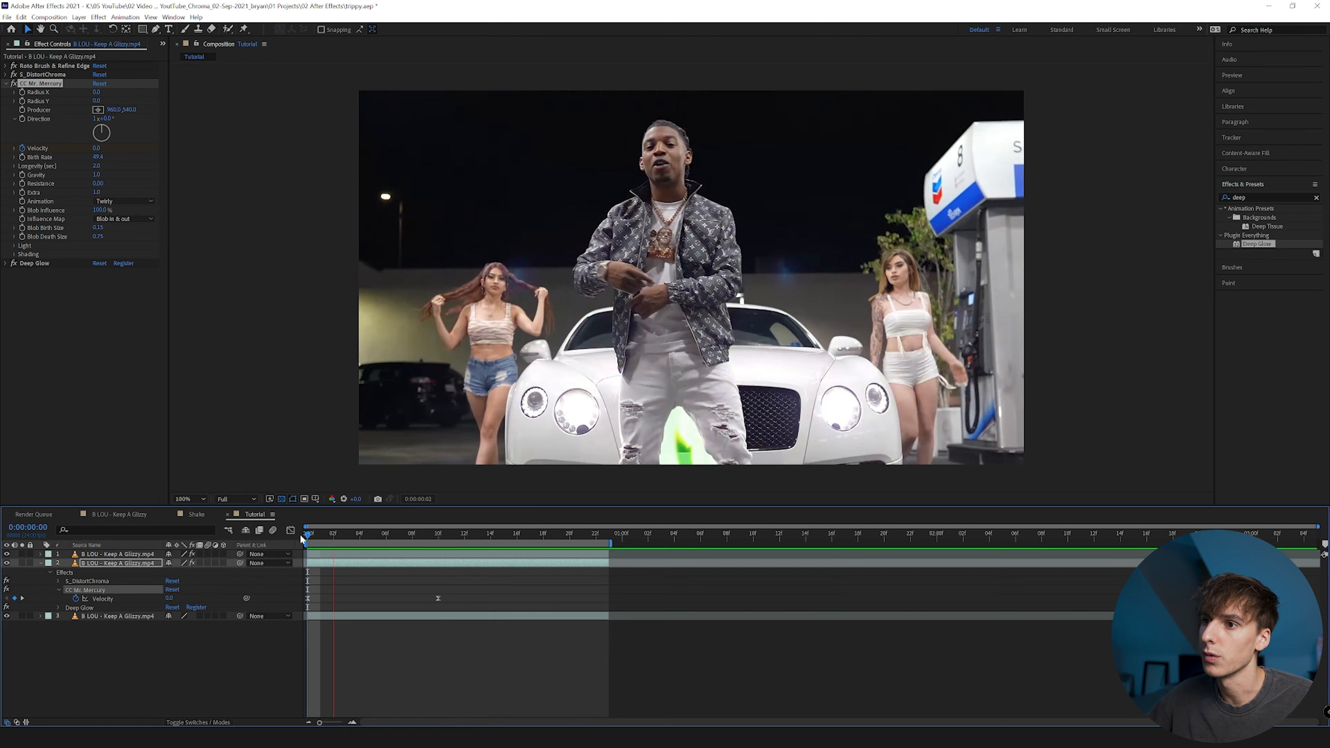
key(space)
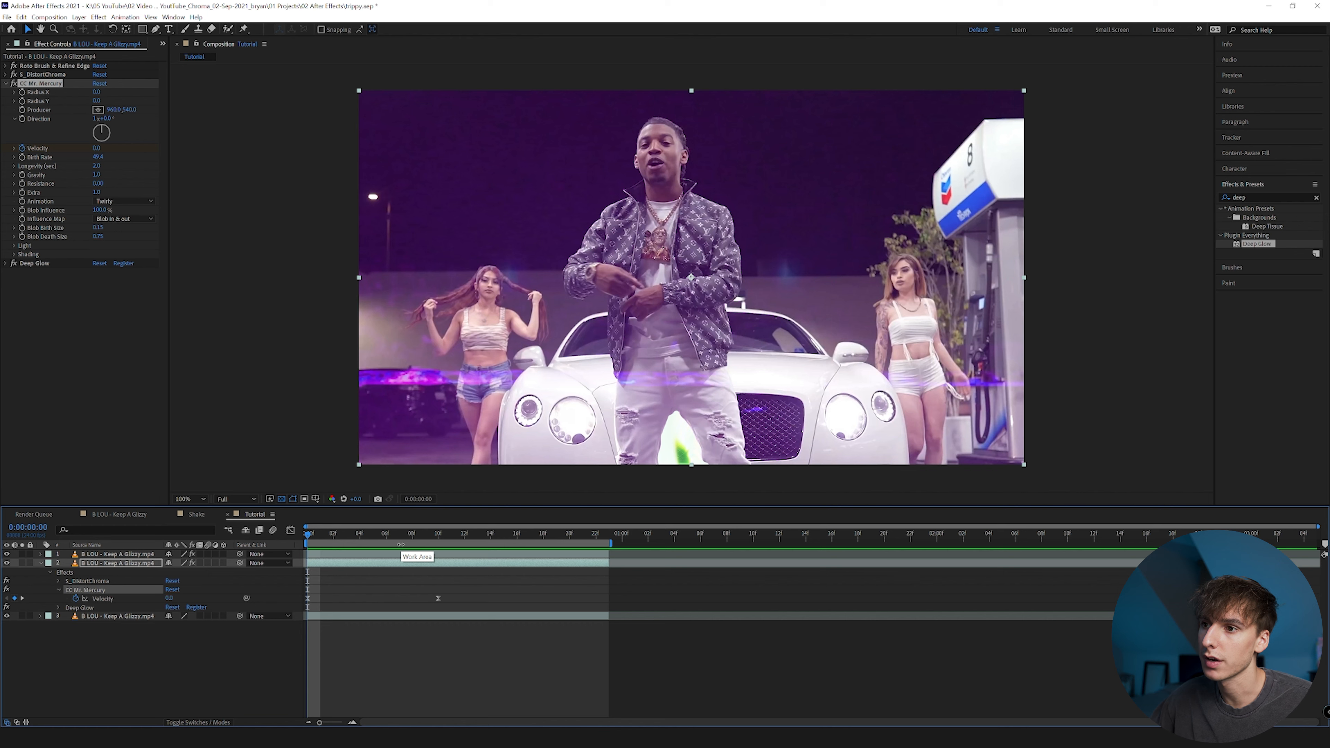
Duplicate the bottom footage layer and rotoscope the white car on the copy with the Roto Brush tool
click(335, 617)
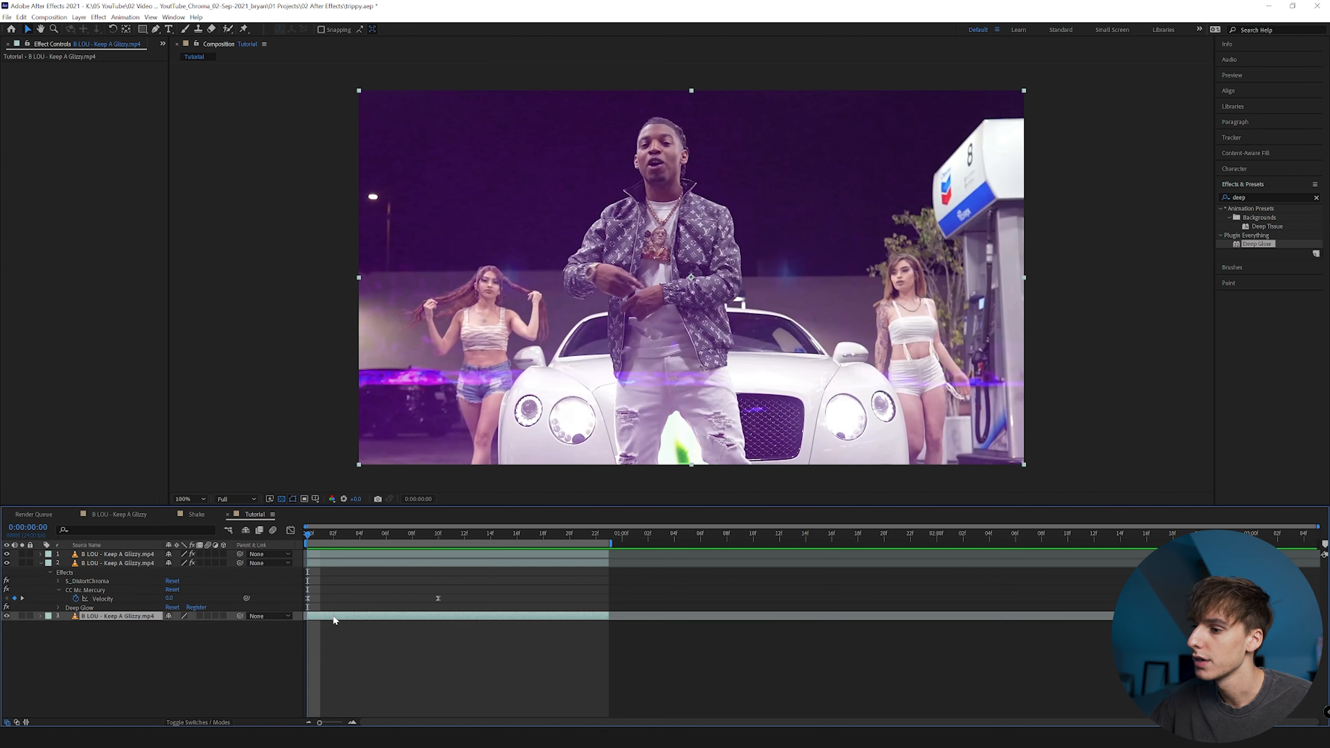
key(ctrl+d)
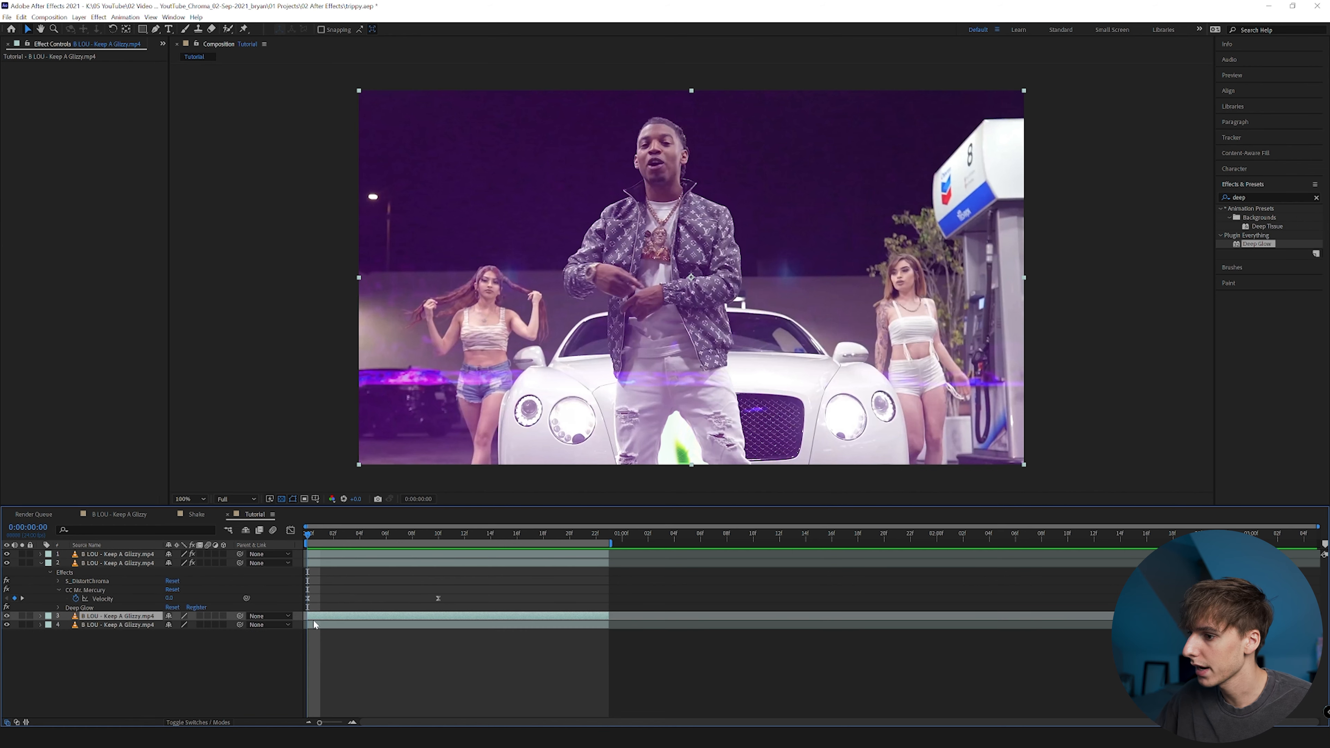
key(ctrl+p)
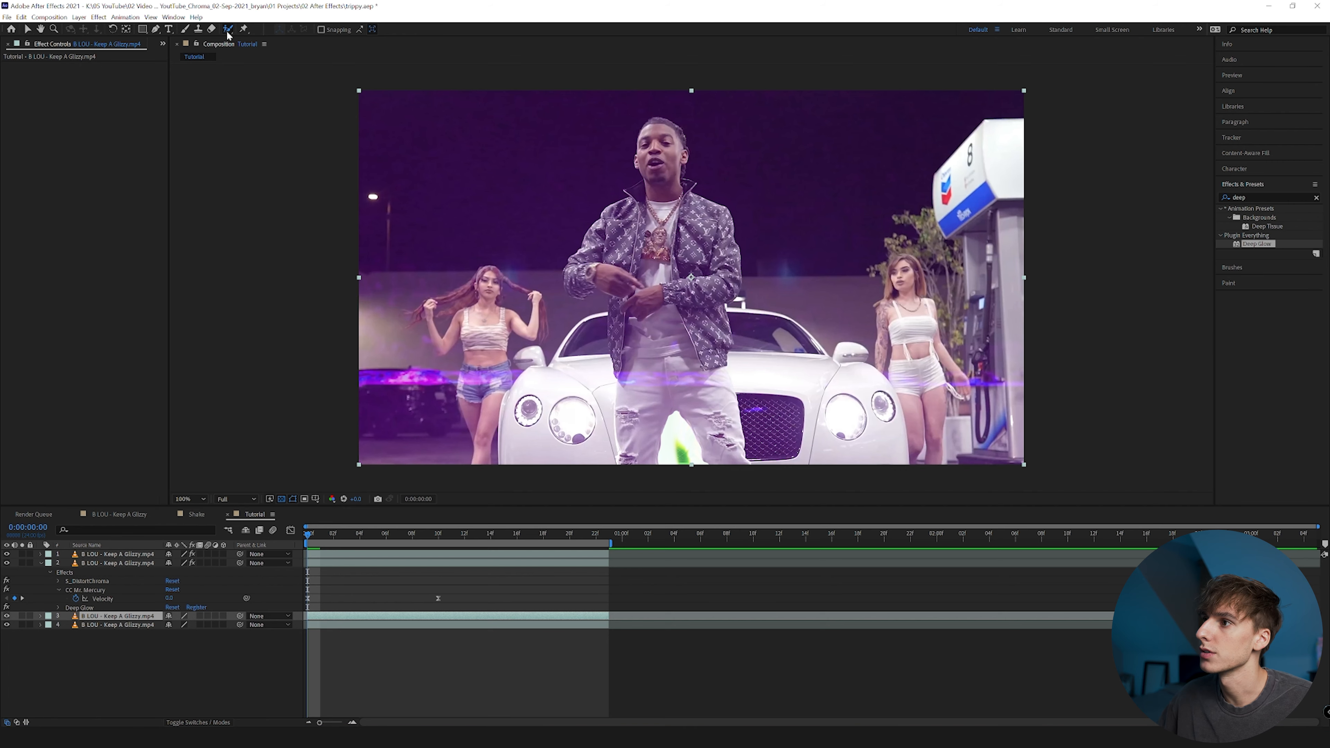
double_click(583, 410)
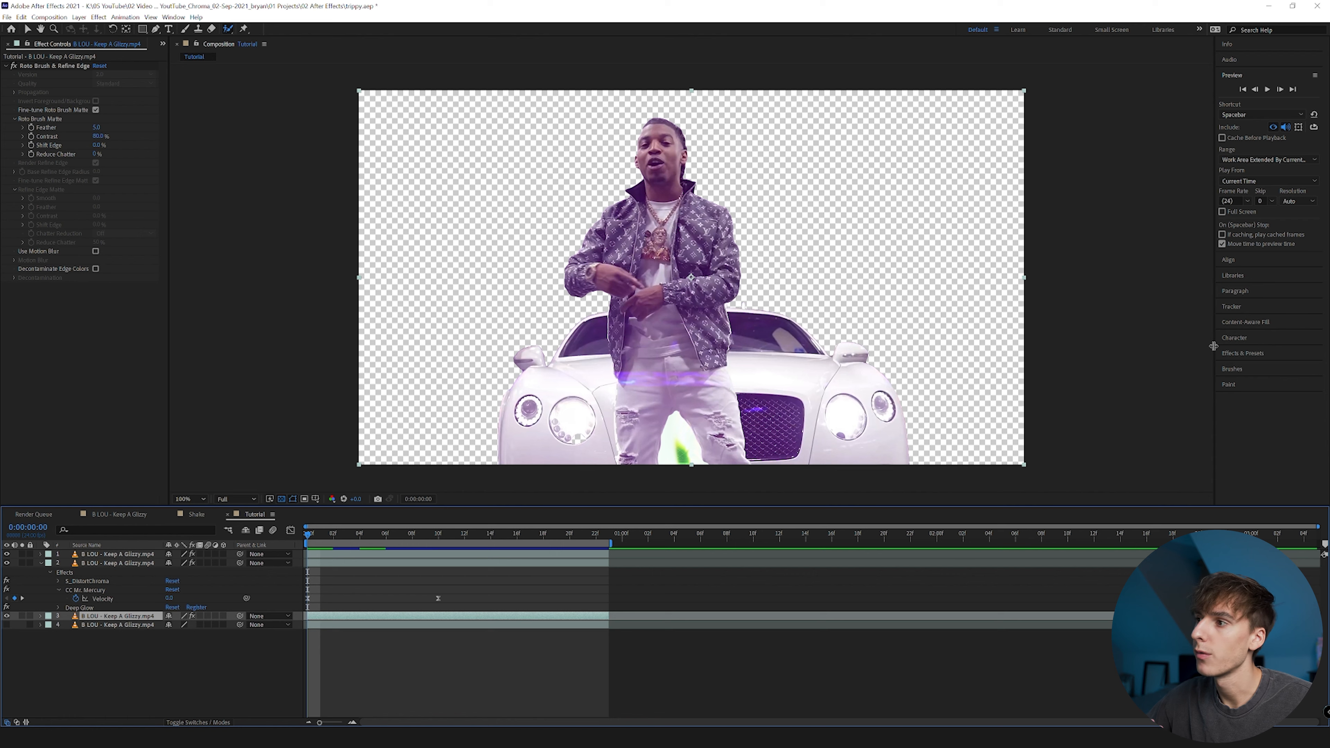
Apply S_DistortChroma to the rotoscoped car layer, setting its Amount to about 0.14 and Blur Lens to about 267
click(1260, 353)
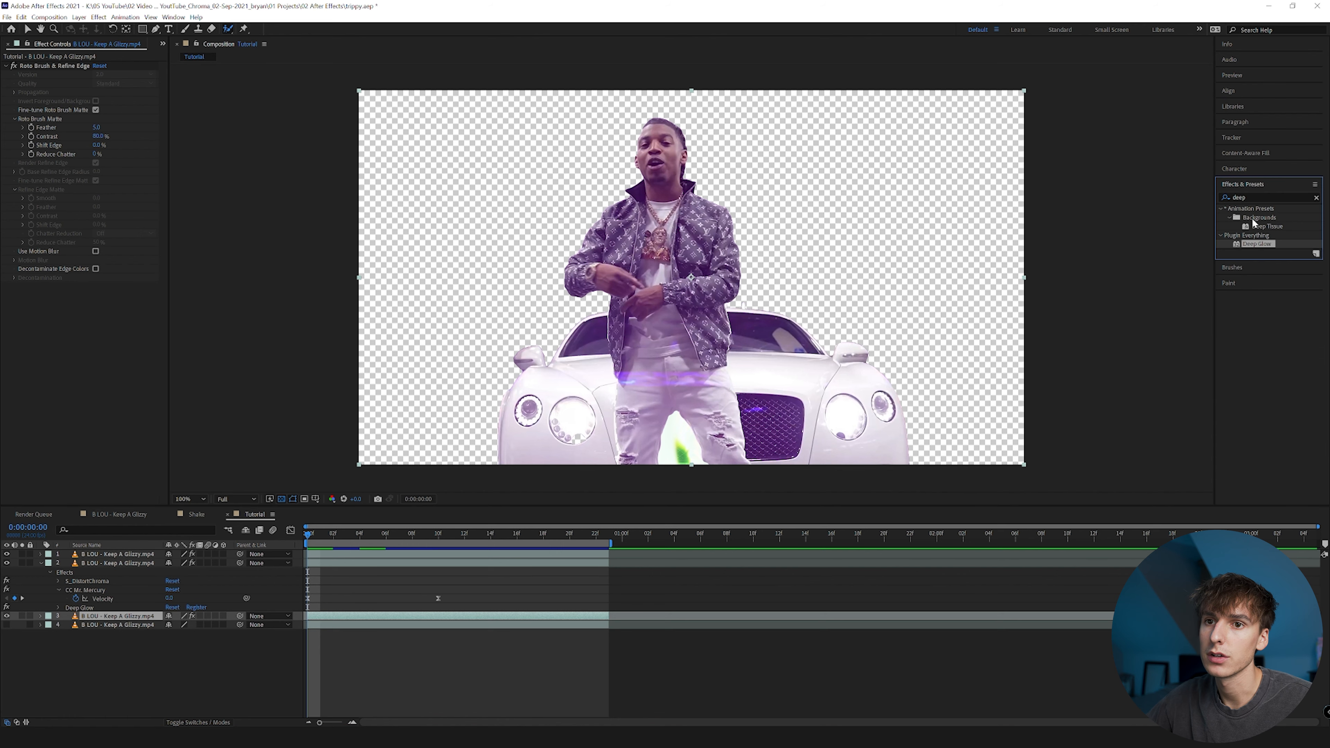
click(1259, 197)
text(chroma)
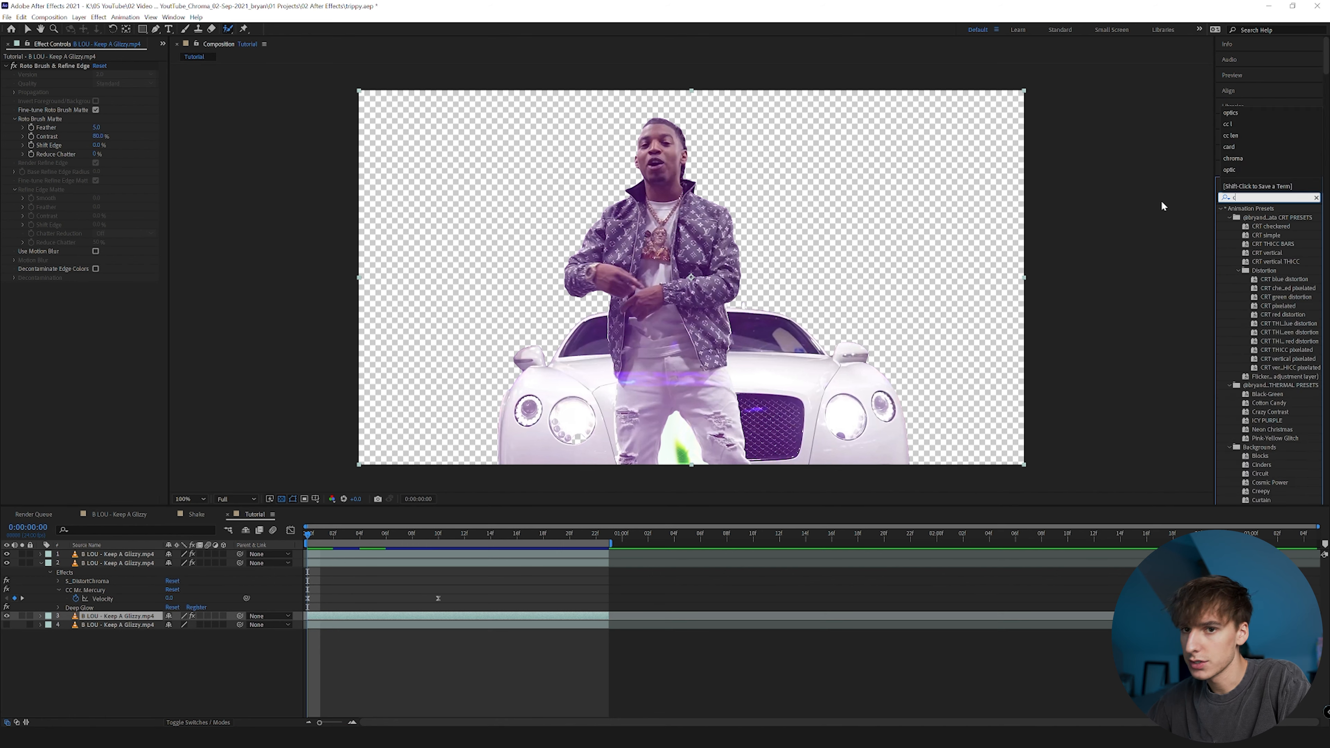
drag(1267, 306, 224, 343)
key(comma)
key(comma)
key(period)
key(period)
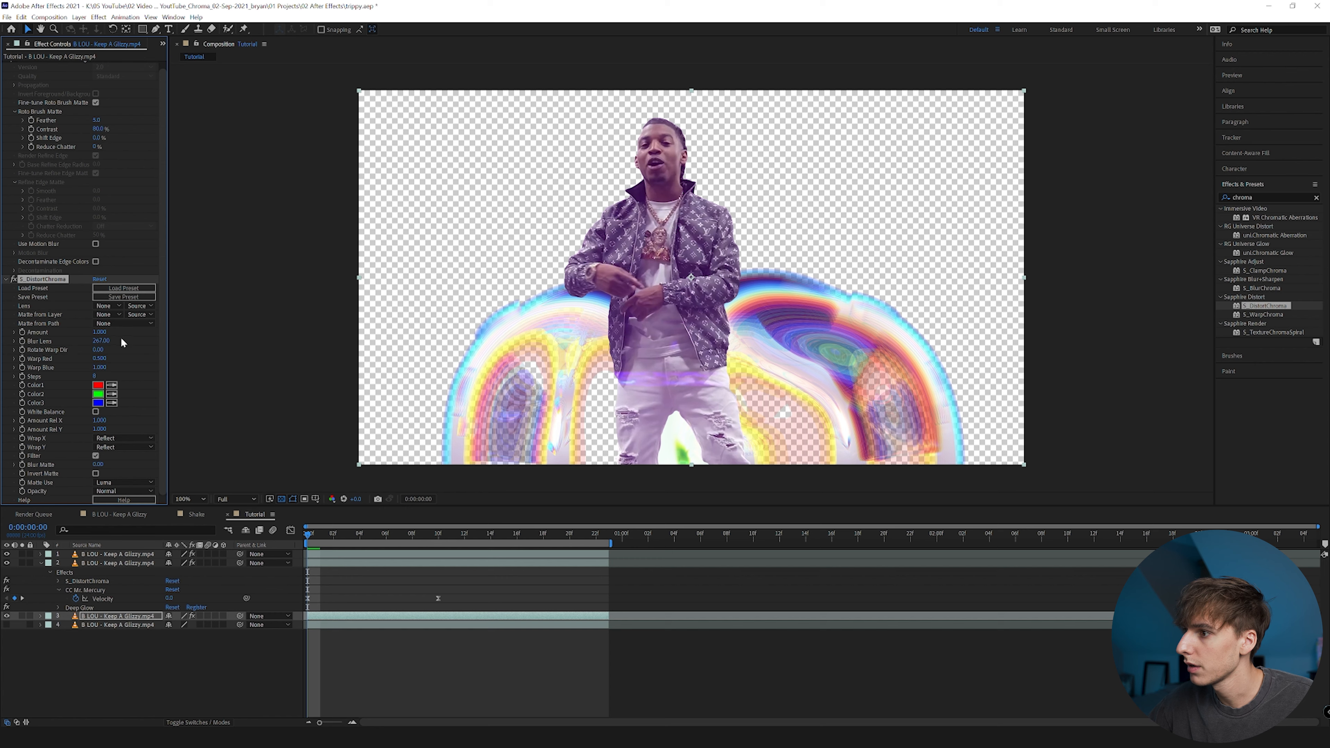
mouse_move(99, 332)
mouse_down()
mouse_move(63, 336)
mouse_move(114, 372)
mouse_move(165, 371)
mouse_move(103, 369)
mouse_move(107, 349)
mouse_move(90, 350)
mouse_up()
drag(308, 535, 601, 545)
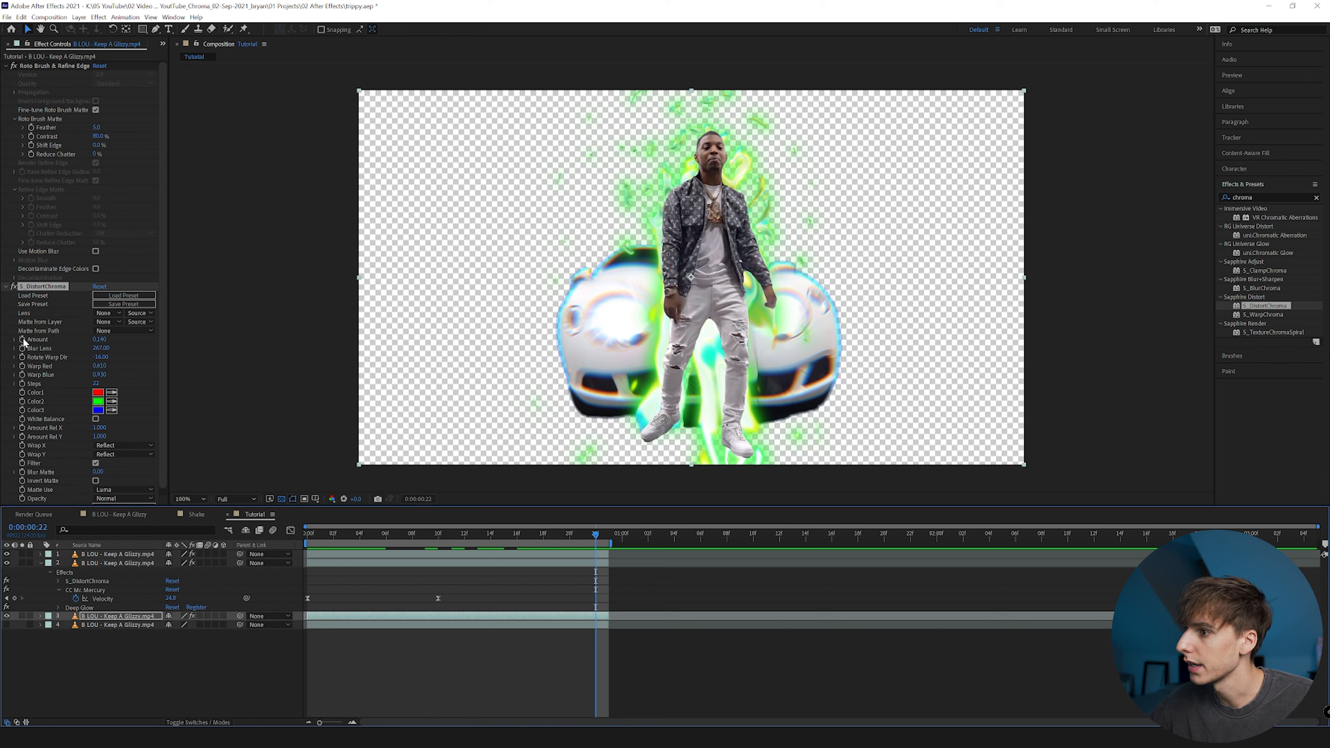
Keyframe the car layer's S_DistortChroma Amount from about 0.23 at the first frame to 0 at frame 22
drag(329, 538, 290, 540)
click(21, 340)
drag(101, 341, 109, 345)
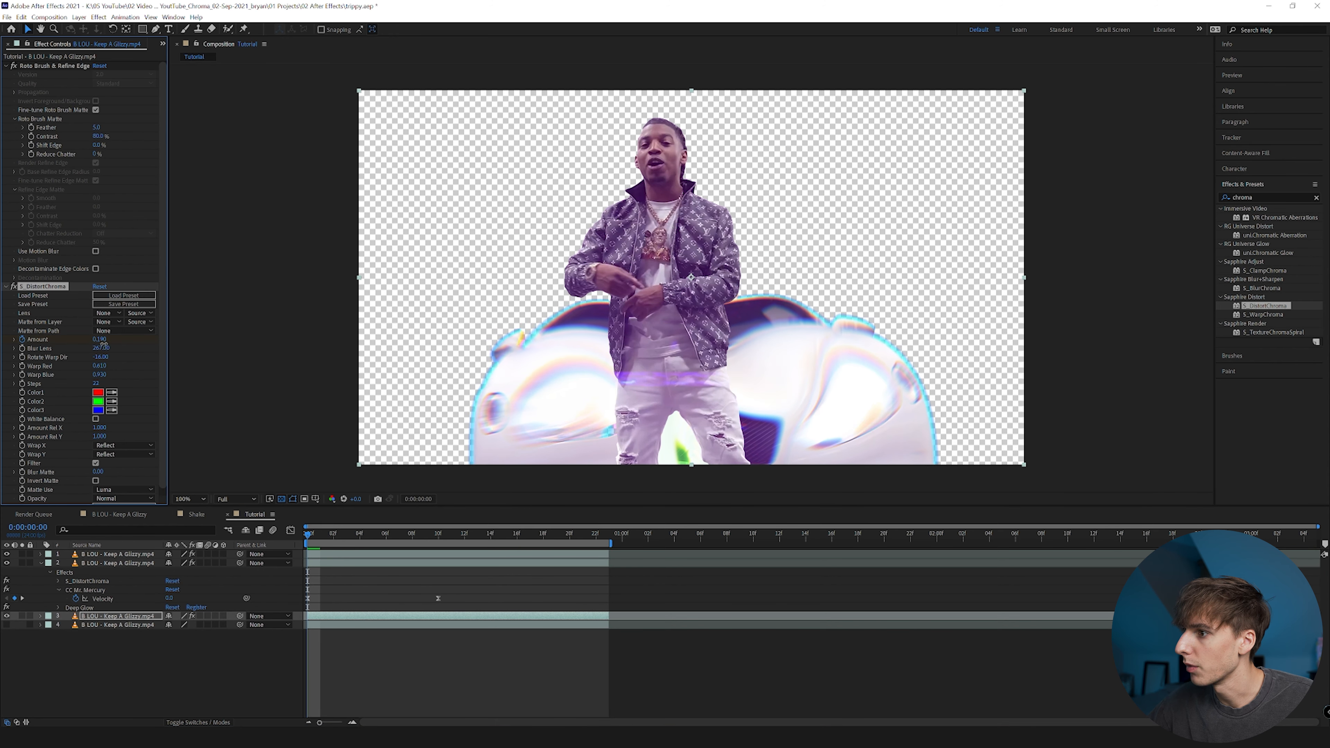
click(596, 538)
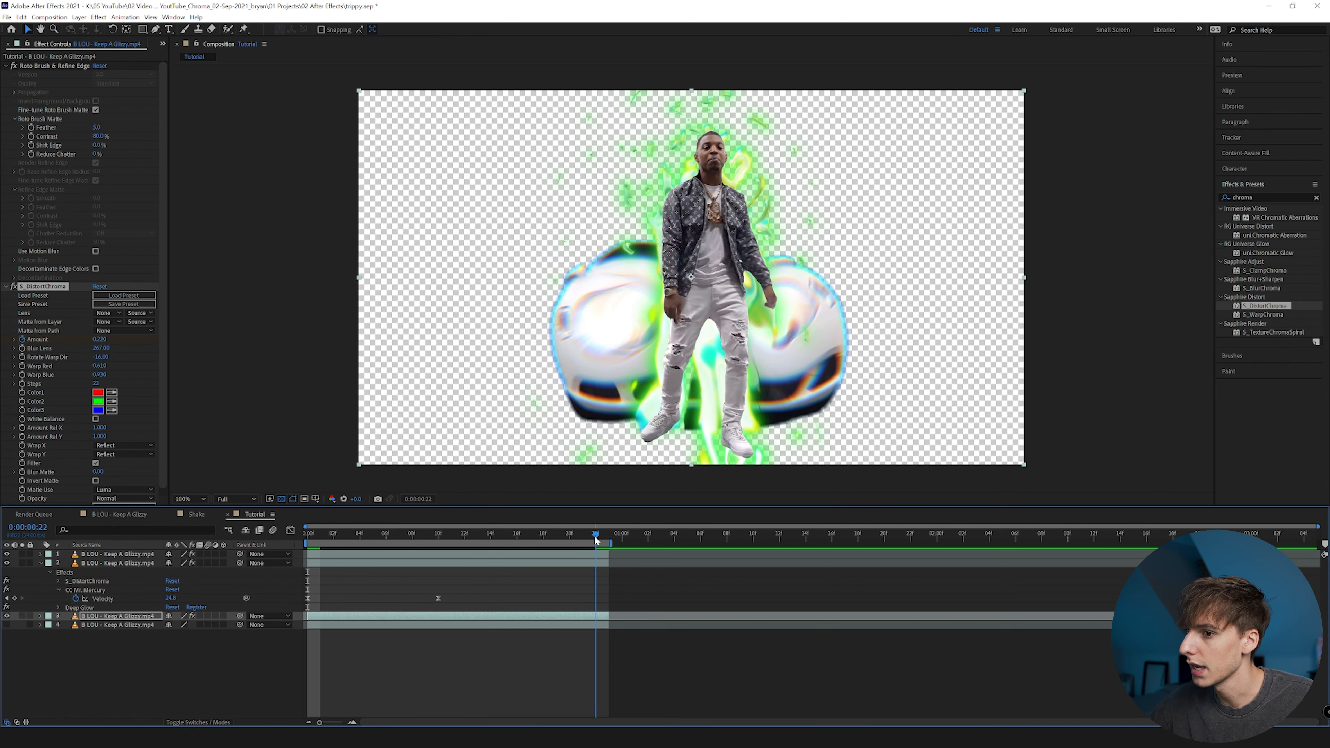
click(100, 339)
right_click(102, 339)
click(35, 341)
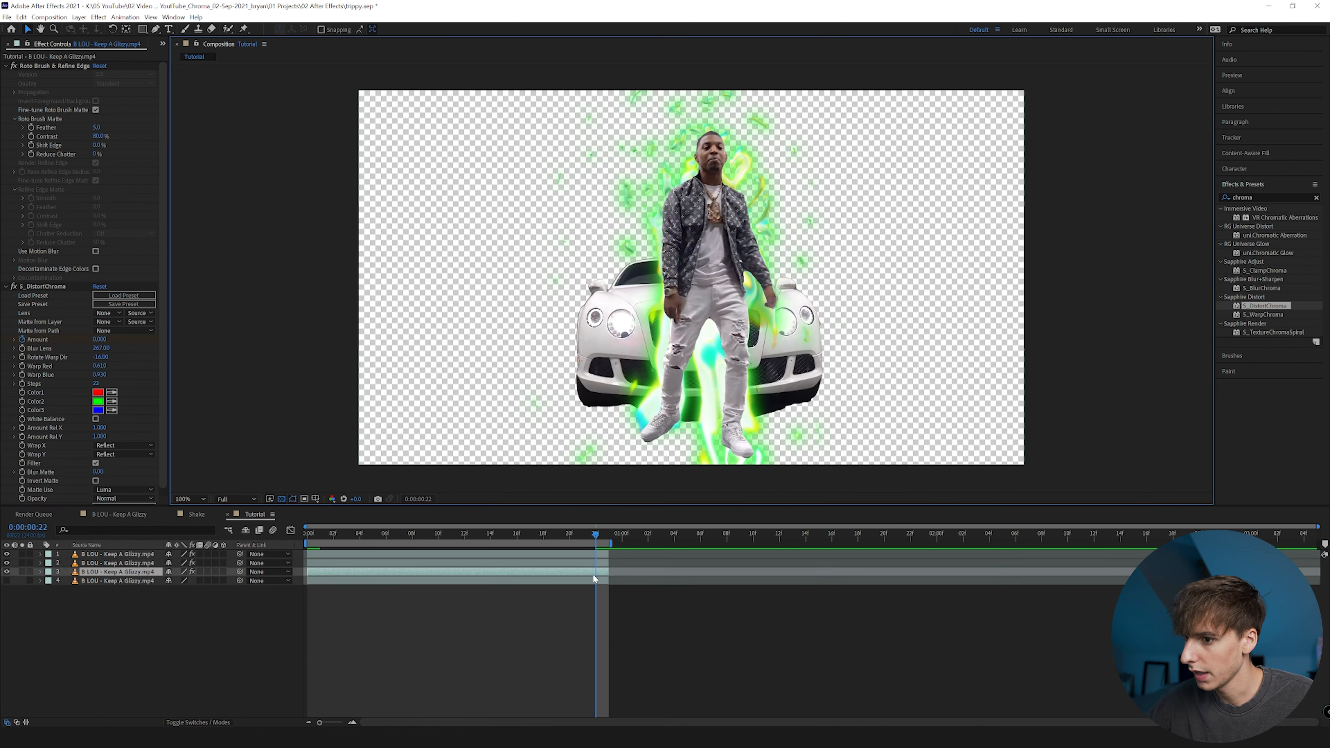
Move the ending Amount keyframe to the end of the work area, ease both Amount keyframes and preview the animation
click(595, 574)
key(u)
drag(595, 590, 296, 596)
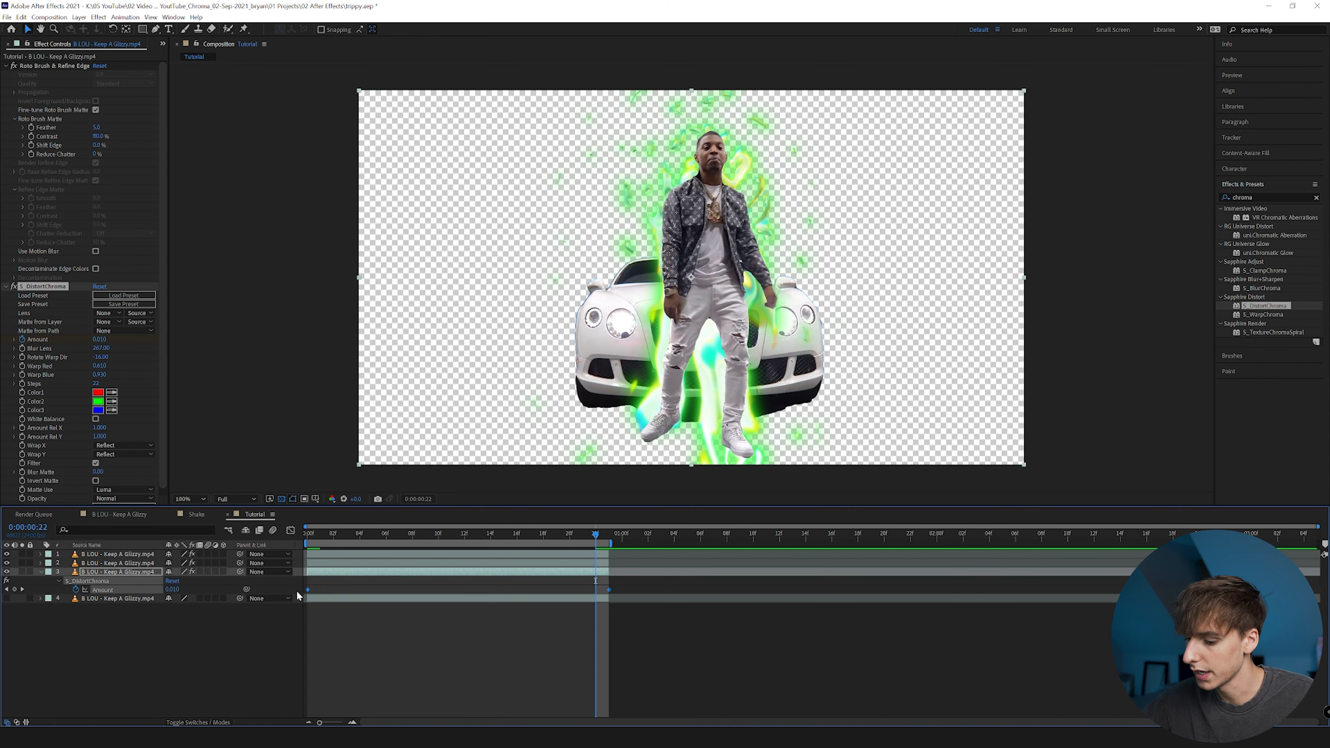
key(space)
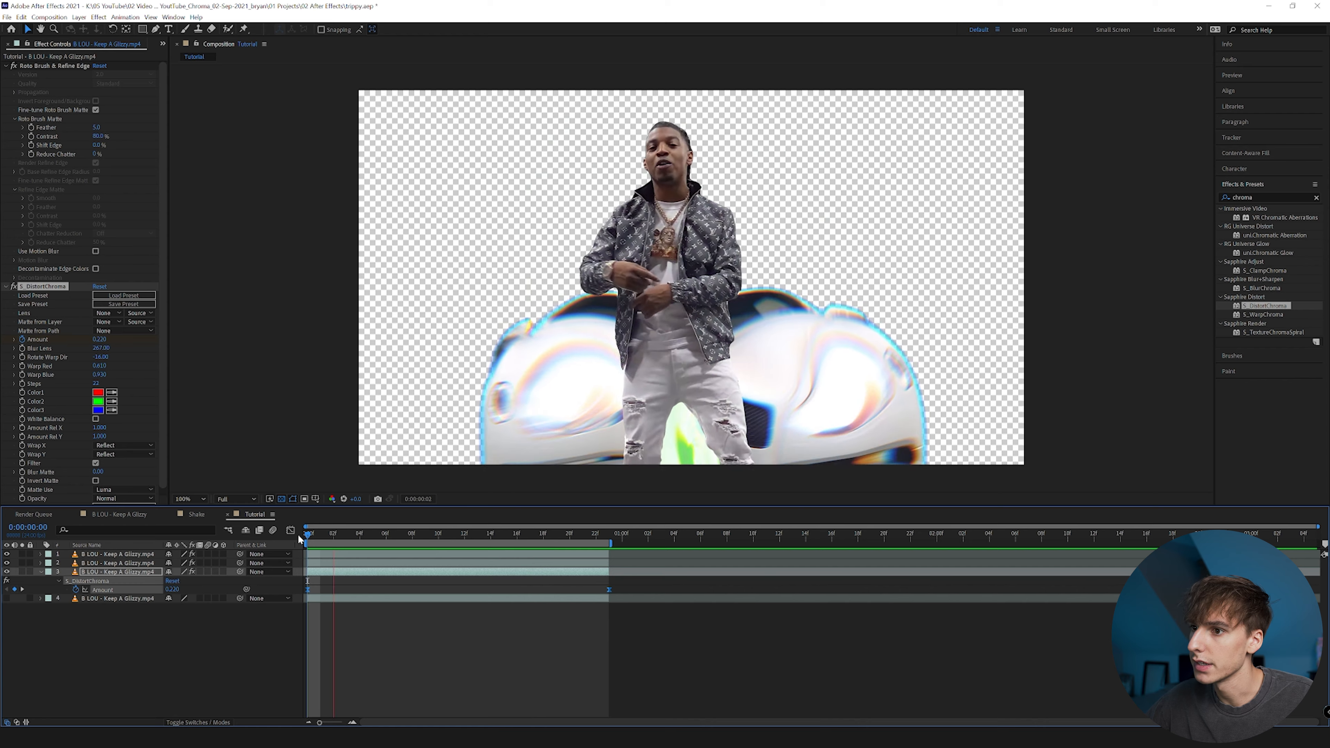
key(space)
Turn on the bottom footage layer's visibility and preview the distorted car over the background
click(6, 598)
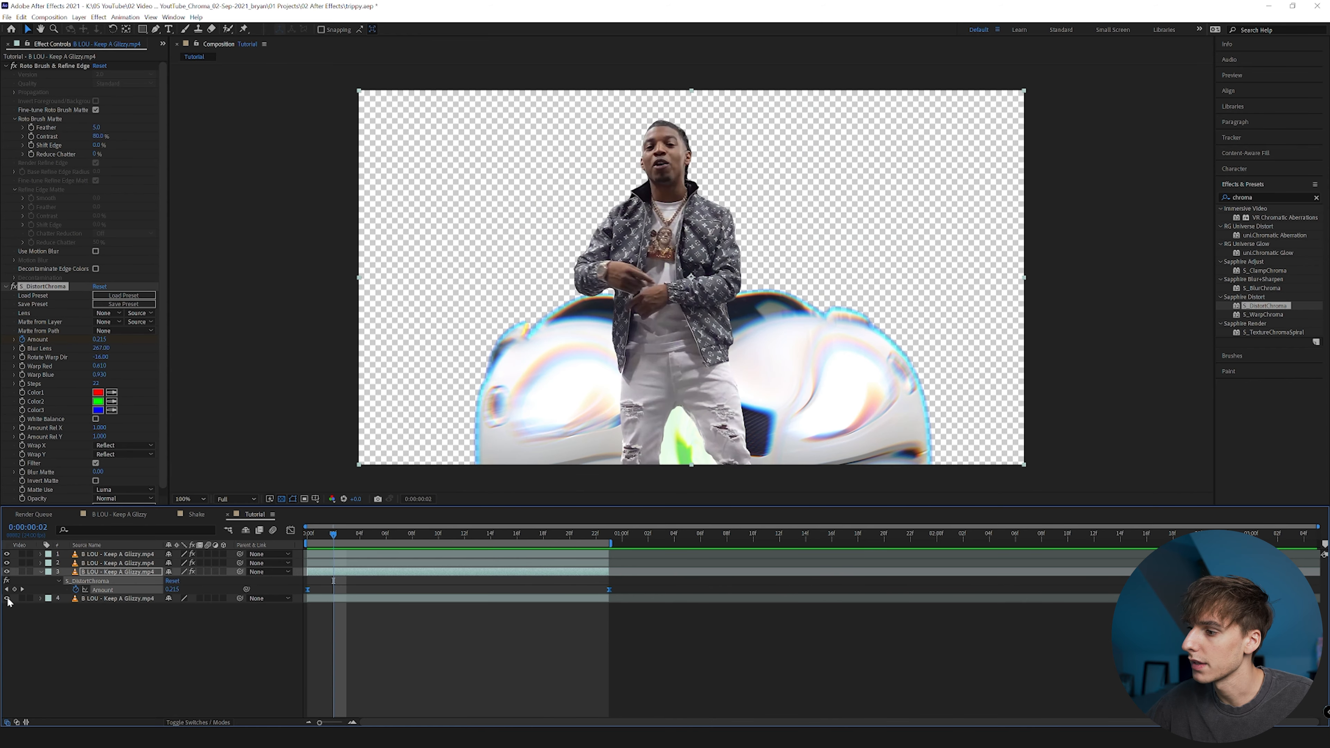
drag(328, 532, 295, 542)
key(space)
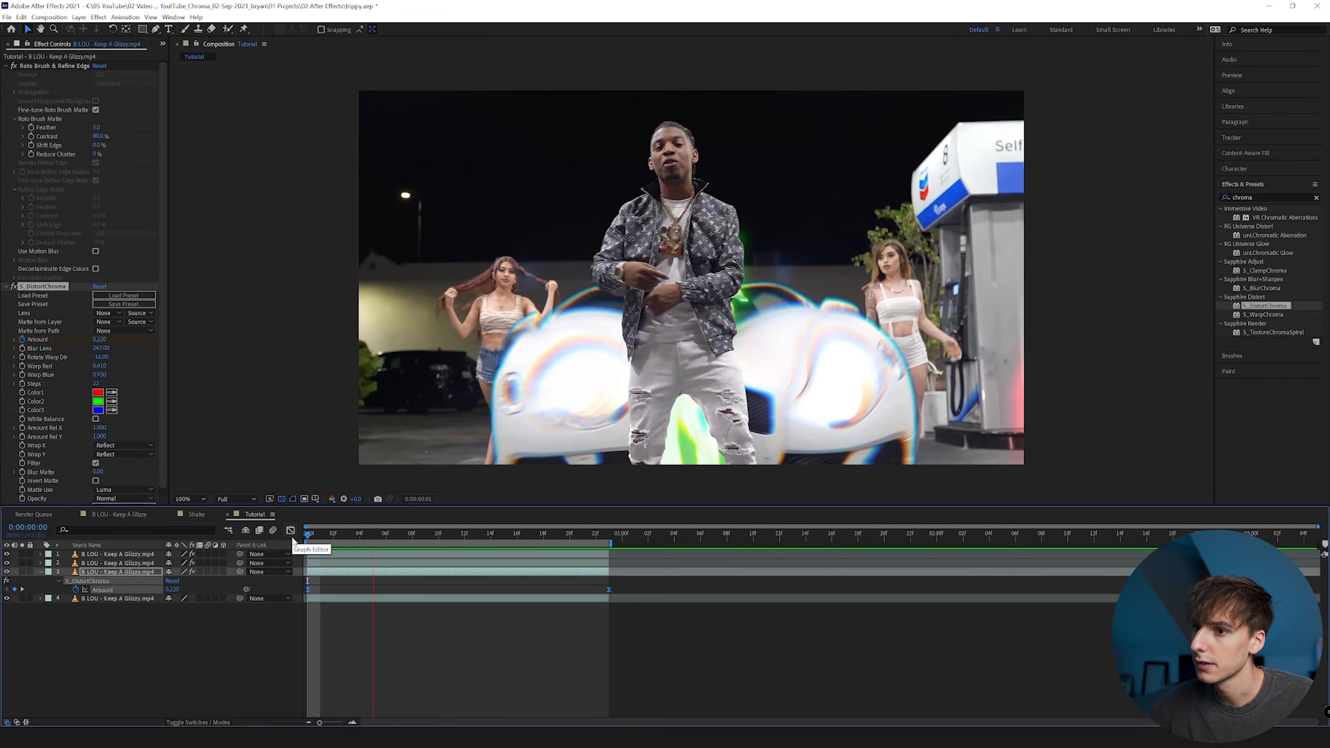
Find CC Mr. Mercury in the effects library and apply it to the rotoscoped car layer after S_DistortChroma
drag(1262, 199, 1158, 200)
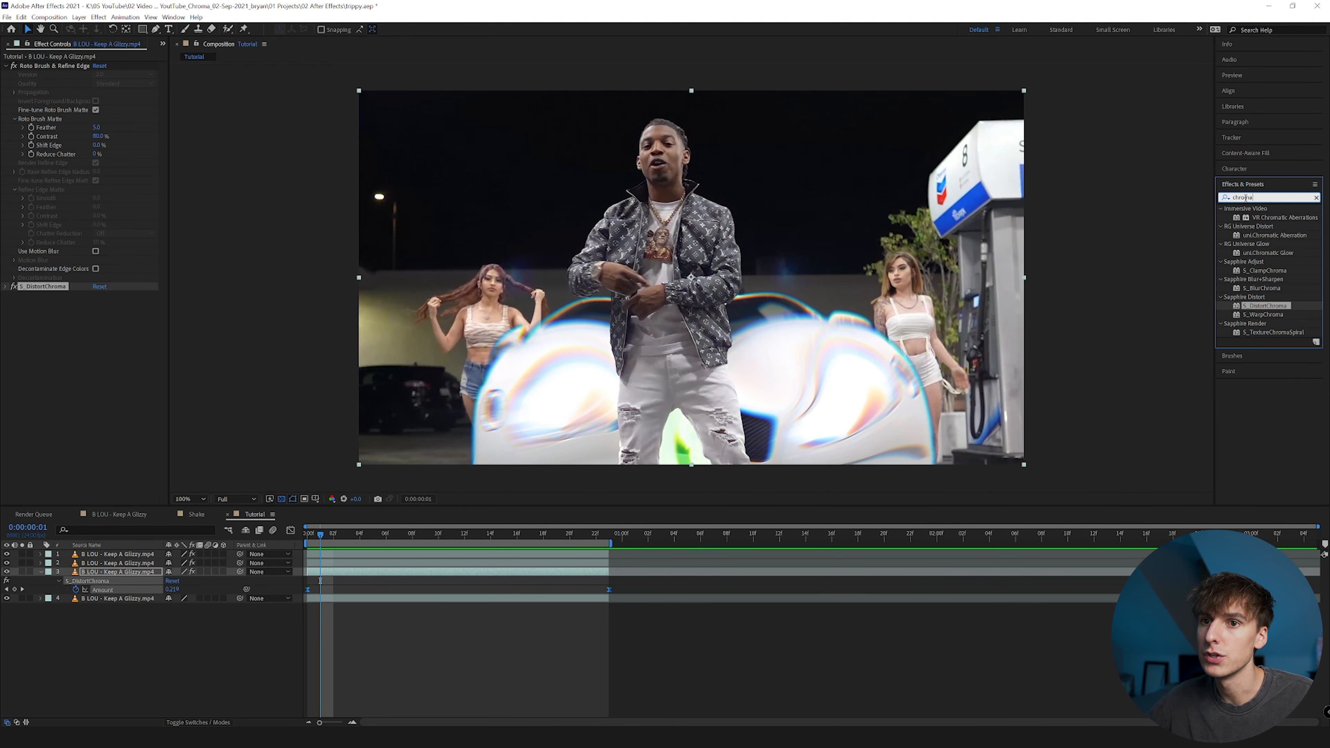
text(m)
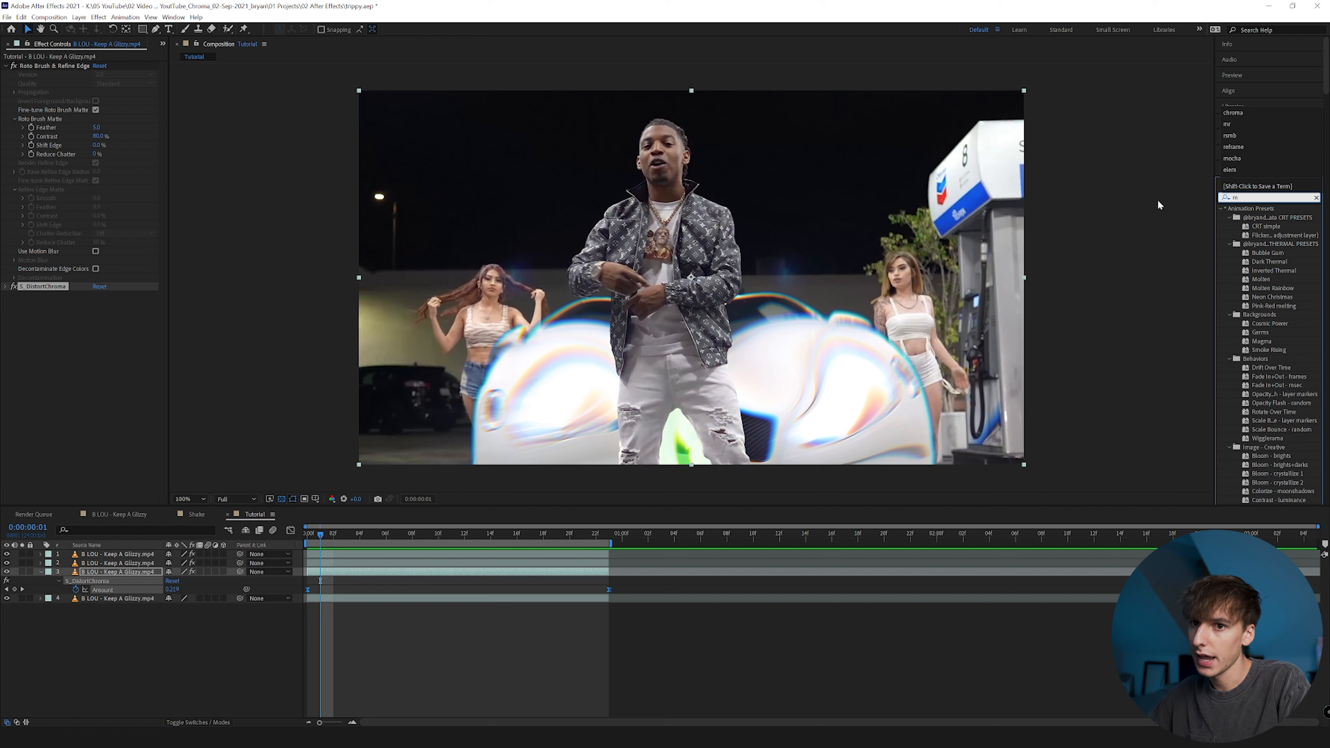
text(r)
drag(1263, 217, 77, 311)
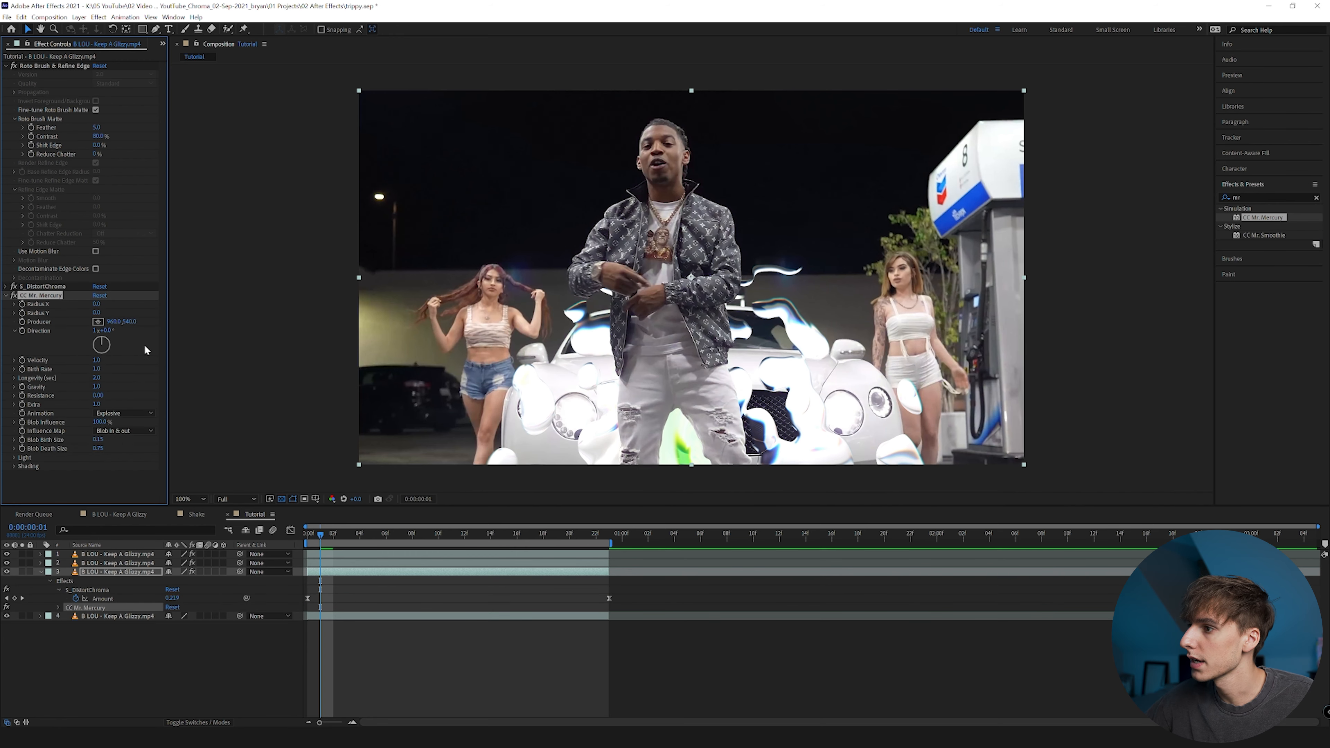
Raise the car layer's CC Mr. Mercury Birth Rate to about 25 and set its Animation to Jet
drag(97, 369, 697, 375)
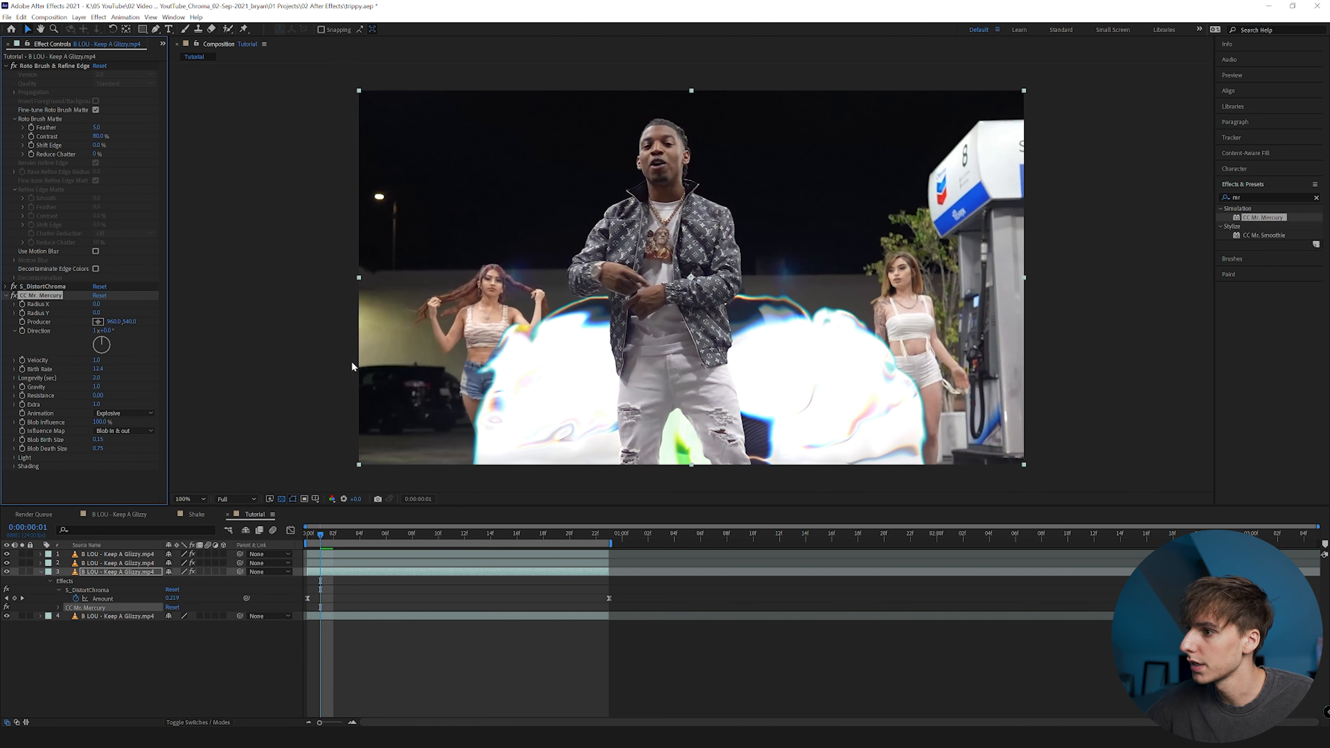
drag(352, 367, 646, 367)
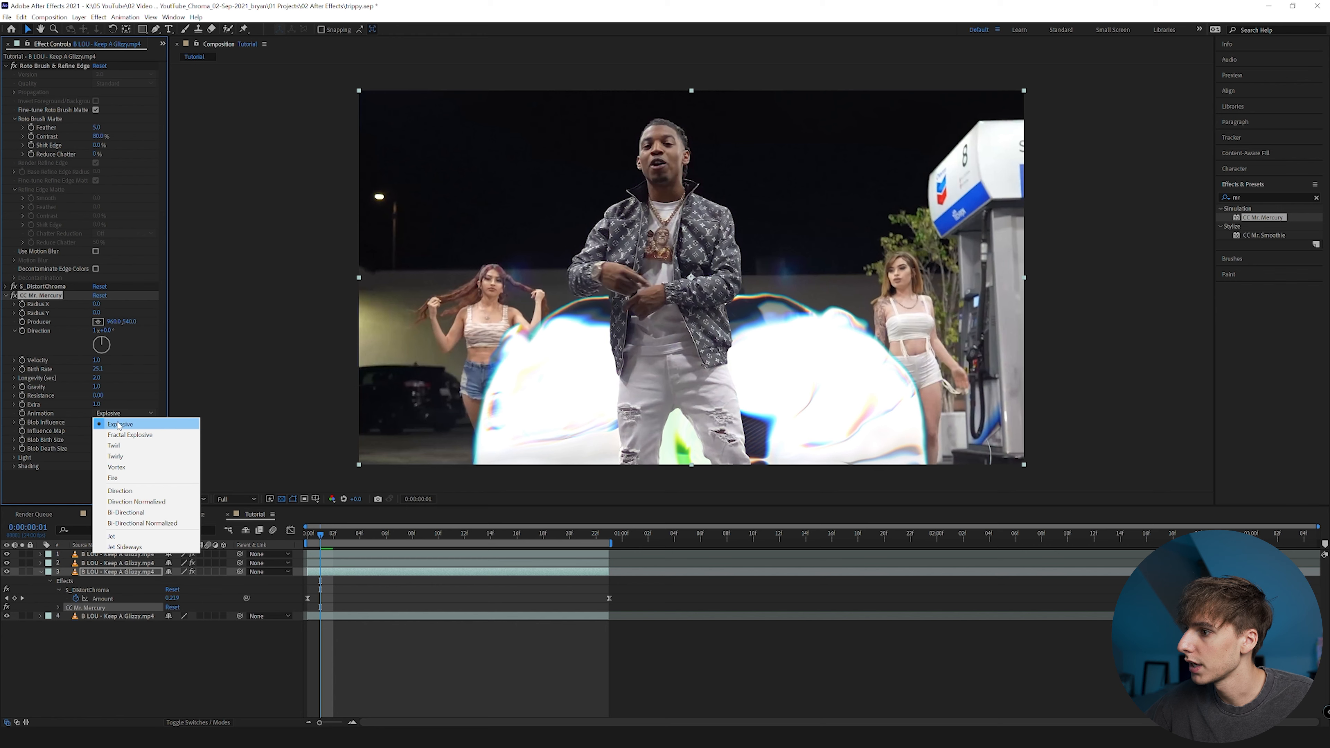
click(113, 537)
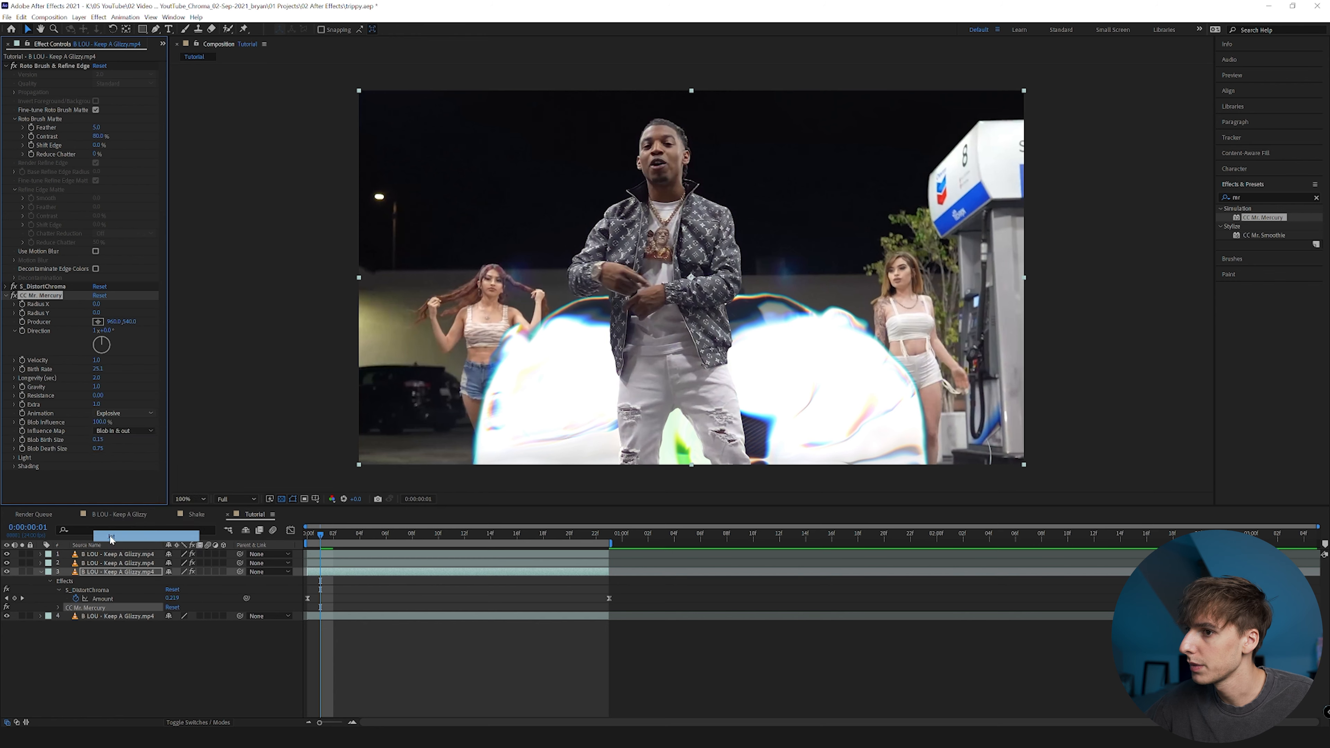
click(118, 413)
click(112, 536)
Set the car layer's CC Mr. Mercury Velocity to about 4.2 and preview the composition from the start
drag(96, 360, 261, 362)
drag(320, 534, 294, 534)
key(space)
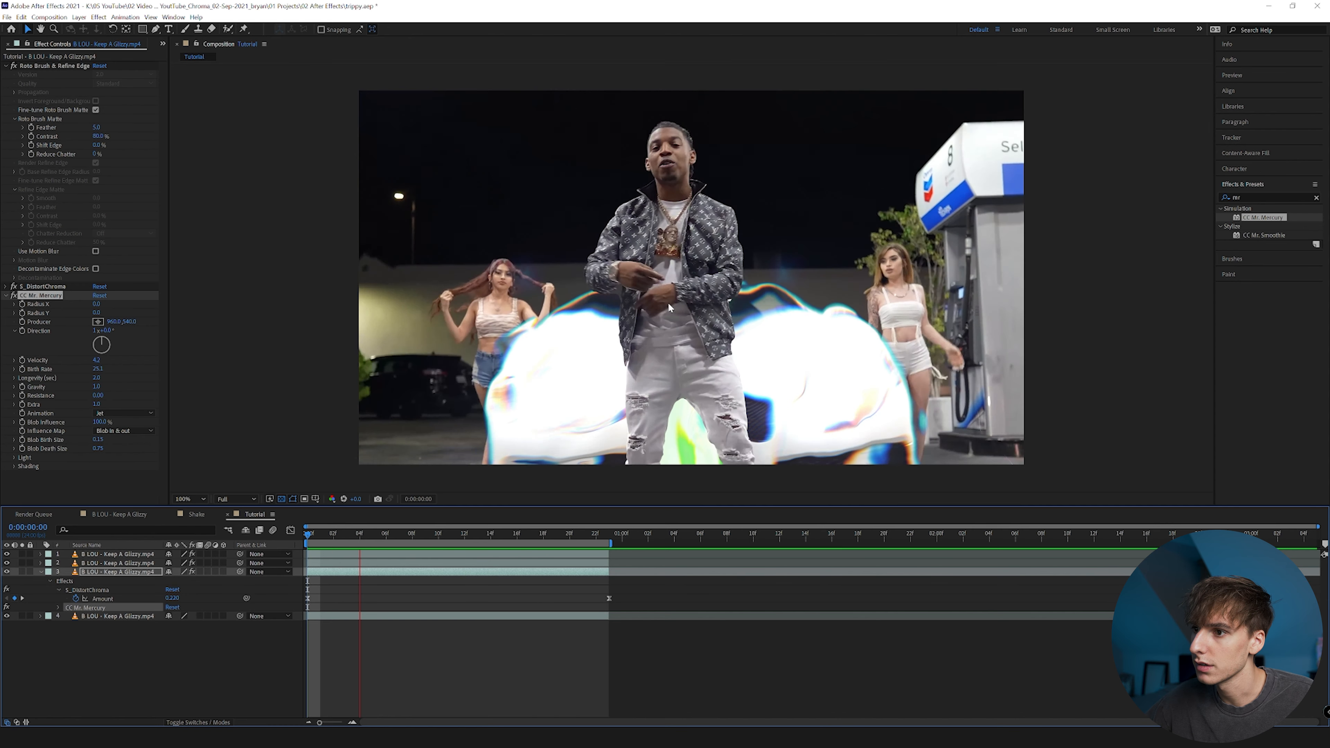
Find Deep Glow, apply it to the rotoscoped car layer, and lower its Radius to about 72 and Exposure to about 0.47
drag(1250, 198, 1159, 202)
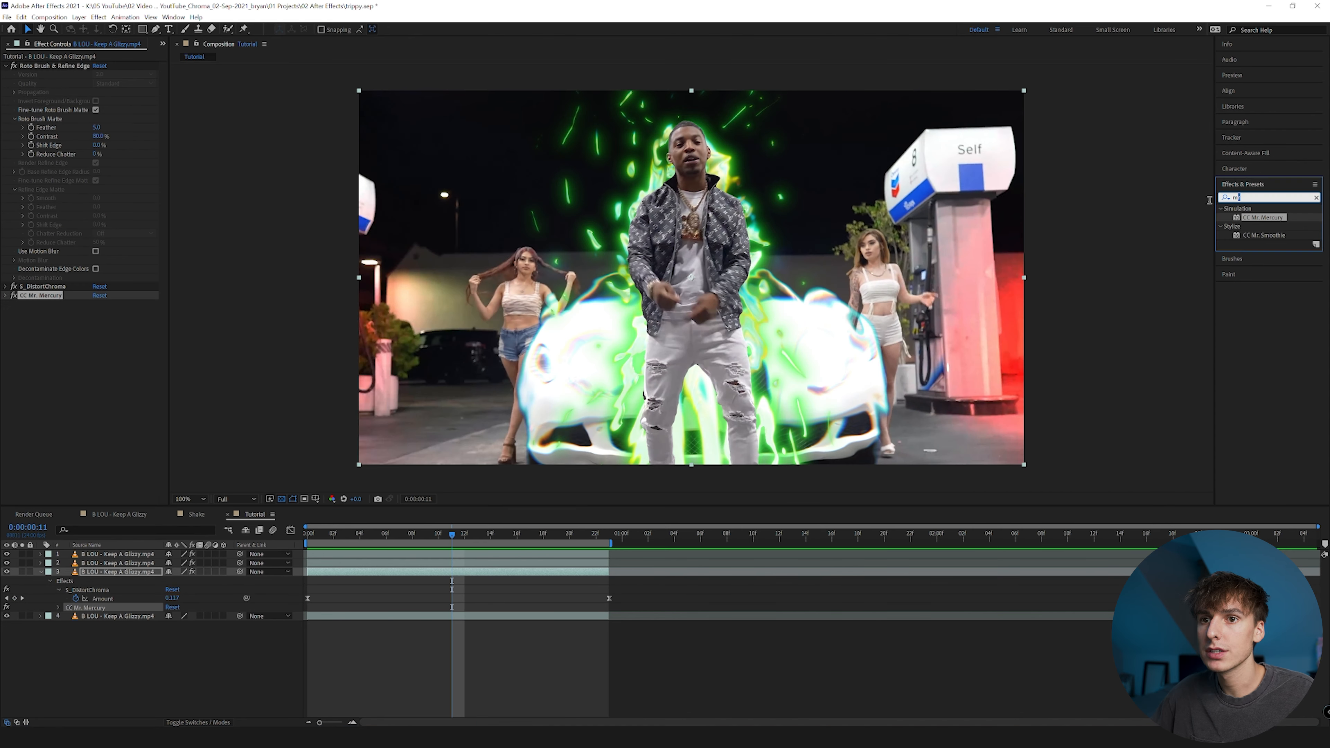
text(dee)
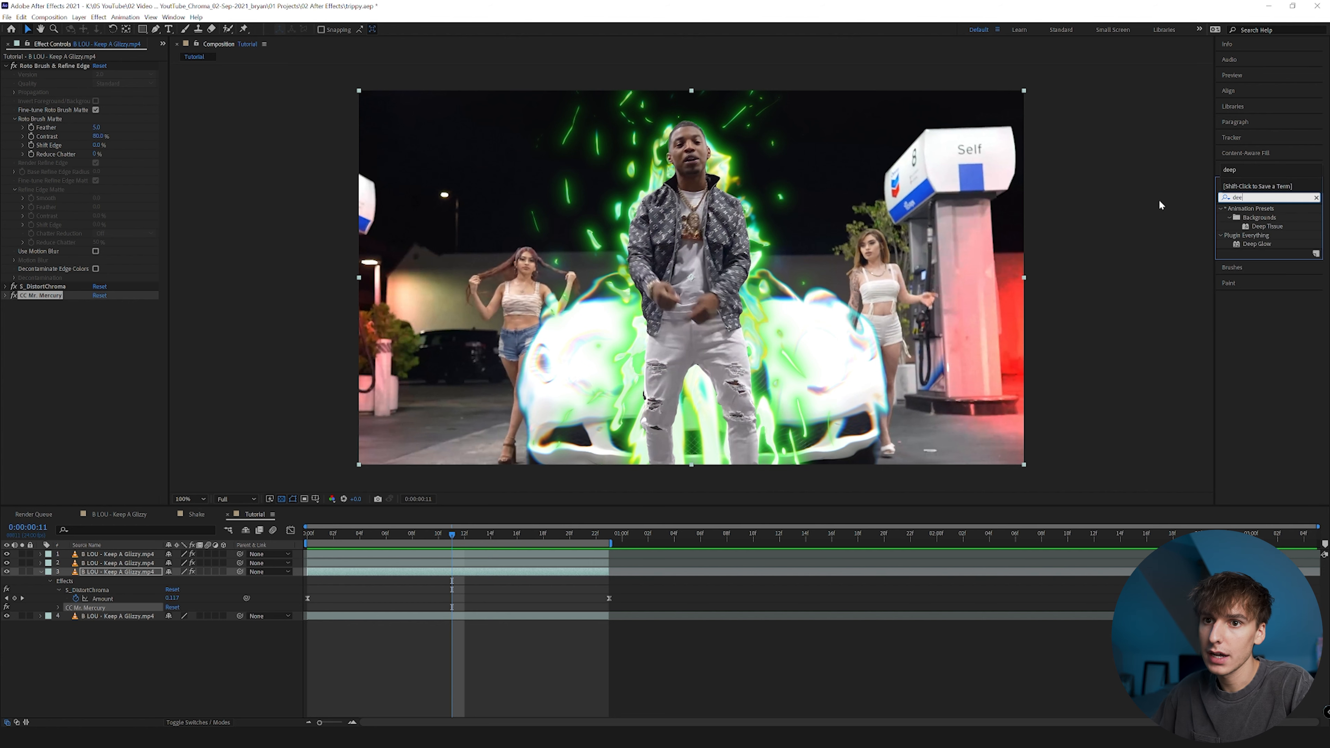
drag(1257, 243, 733, 273)
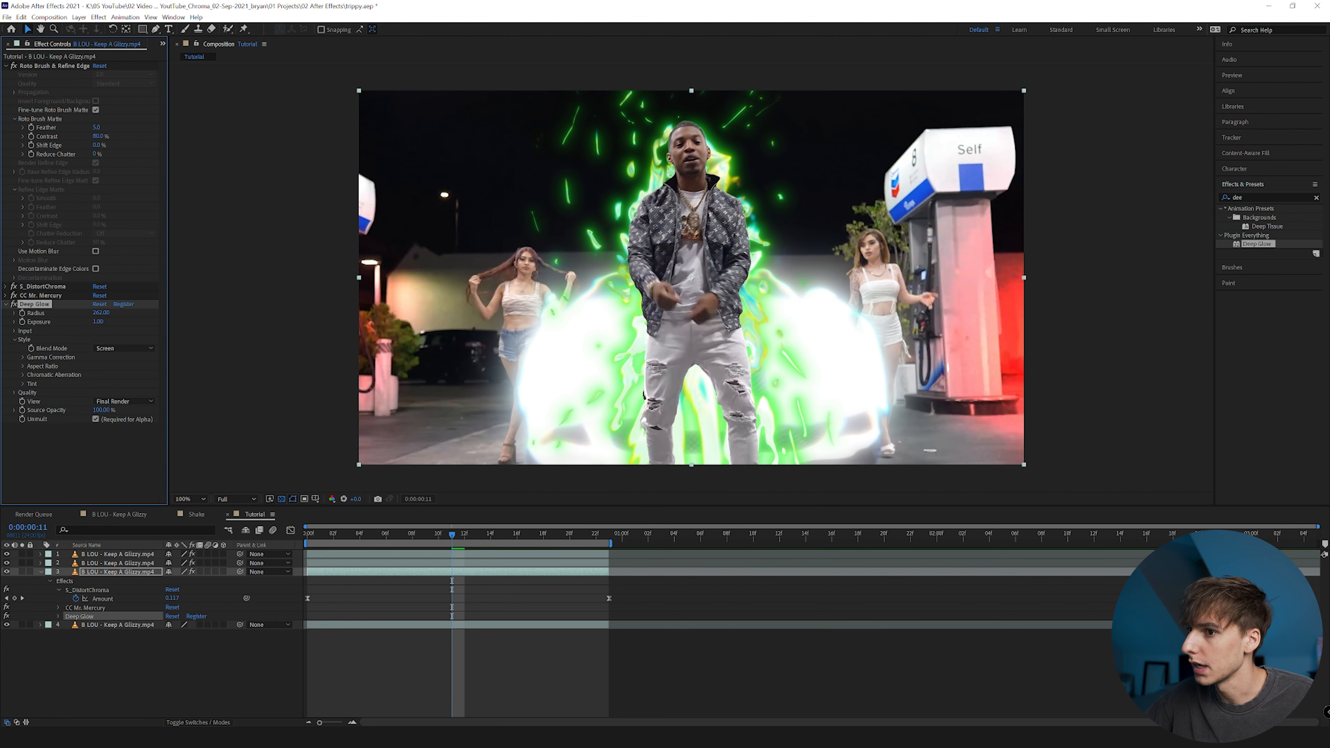
drag(98, 322, 17, 400)
Enable the car layer's Deep Glow Tint with a purple color and set the tint Mode to Soft Light
click(23, 384)
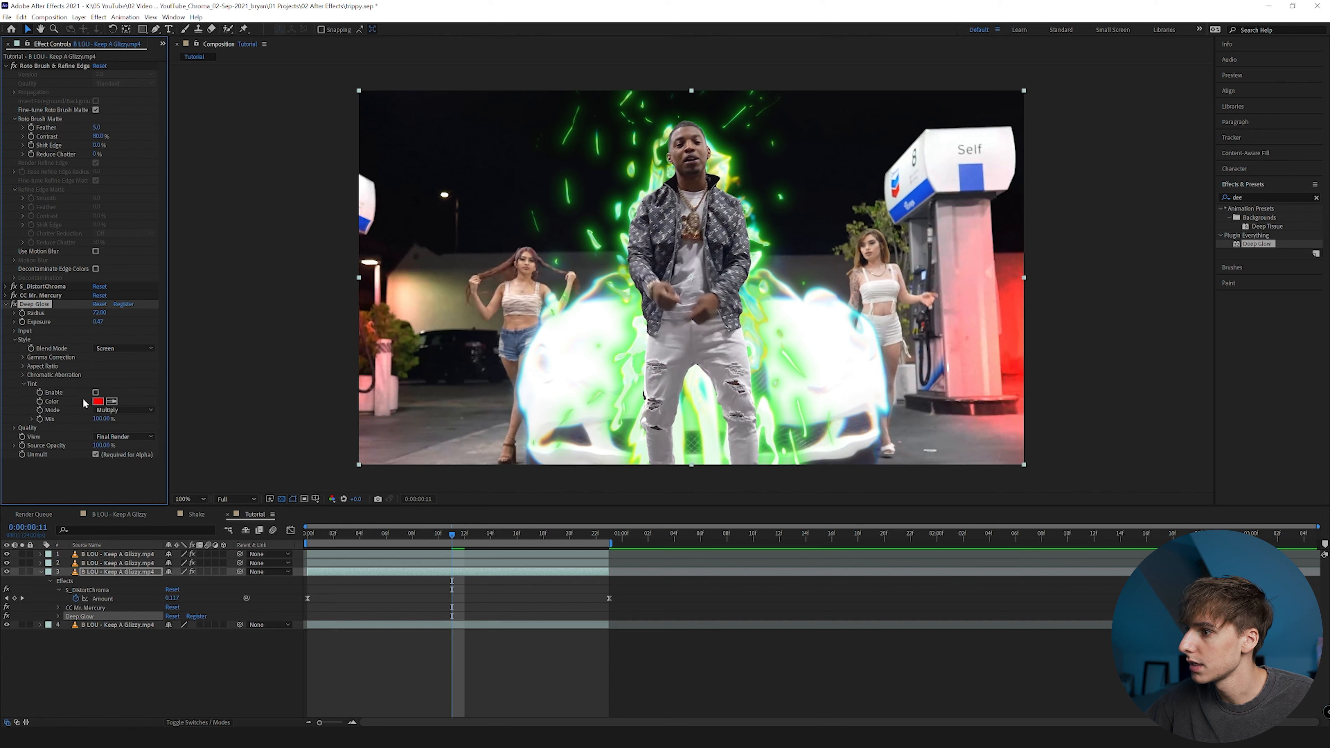
click(96, 392)
click(98, 400)
drag(980, 599, 980, 562)
drag(981, 562, 980, 556)
click(1062, 533)
click(113, 410)
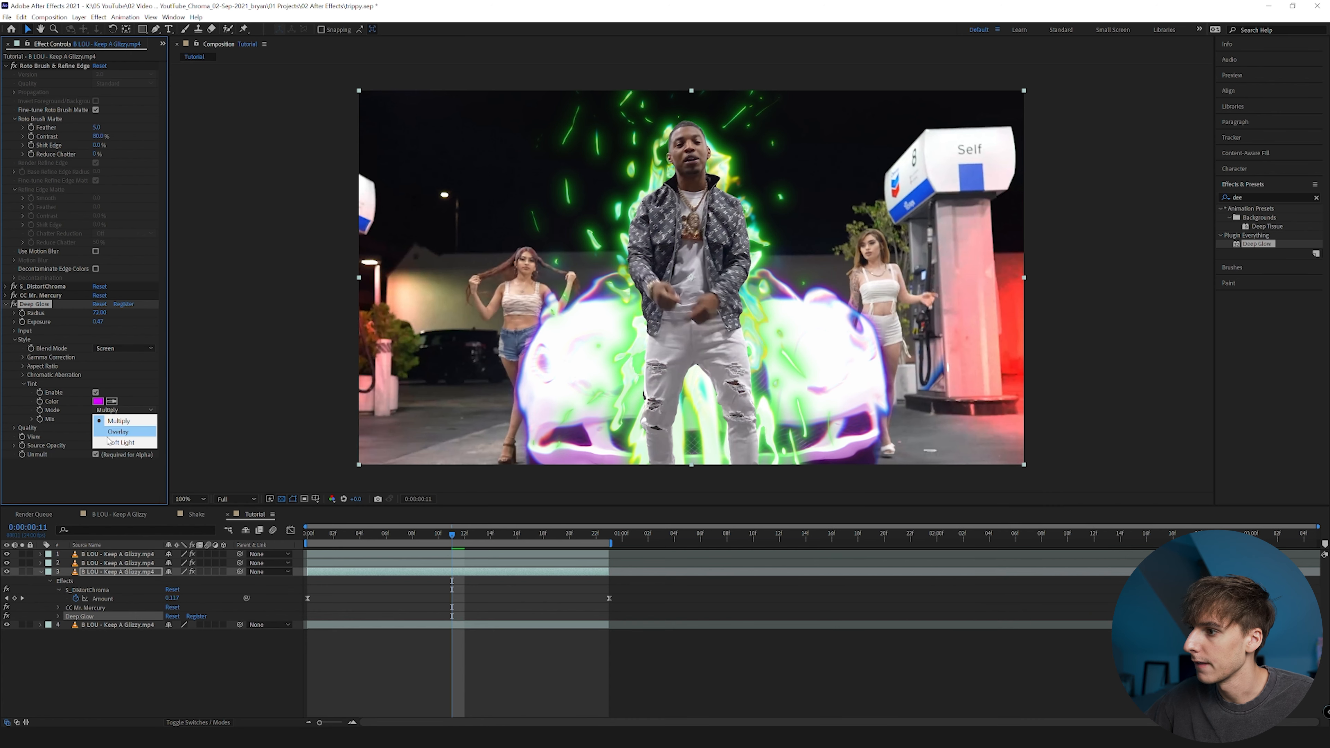
click(109, 443)
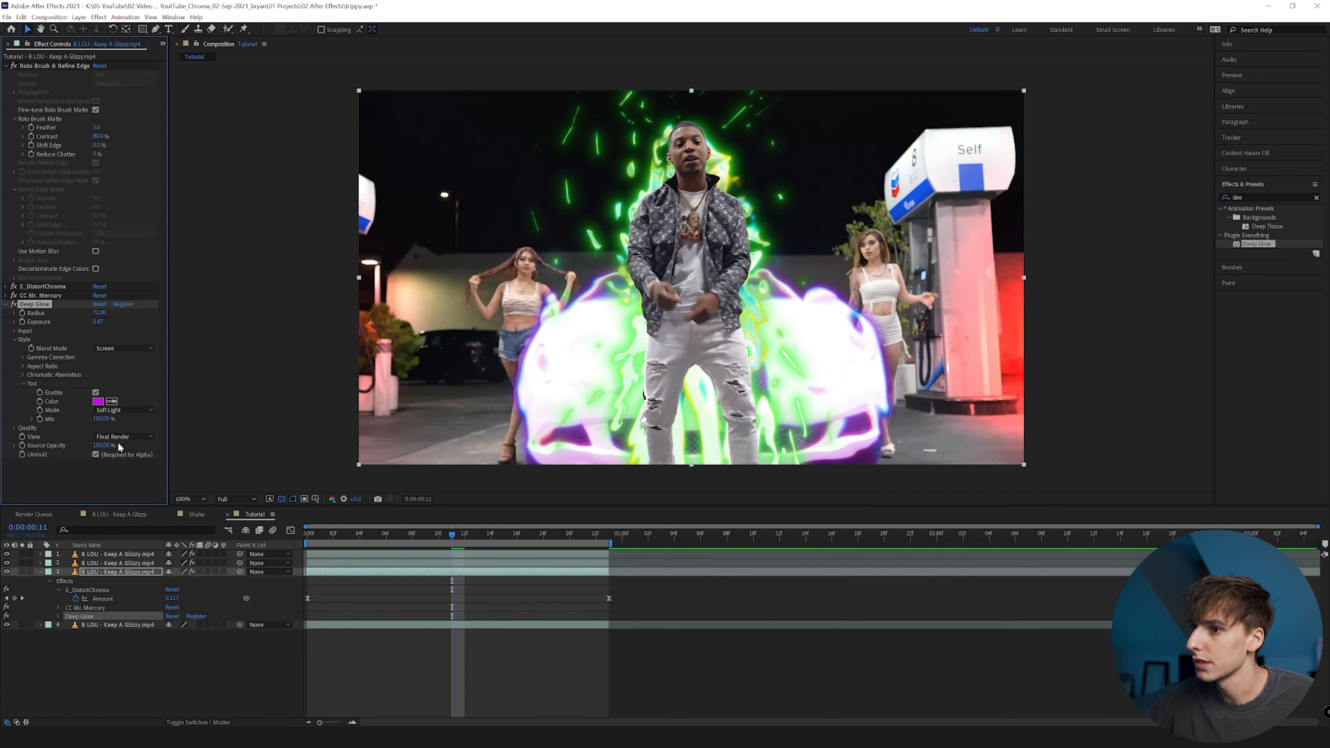
Apply Displacer Pro to the car layer above S_DistortChroma and set its Anchor X and Anchor Y to 50%
click(1269, 280)
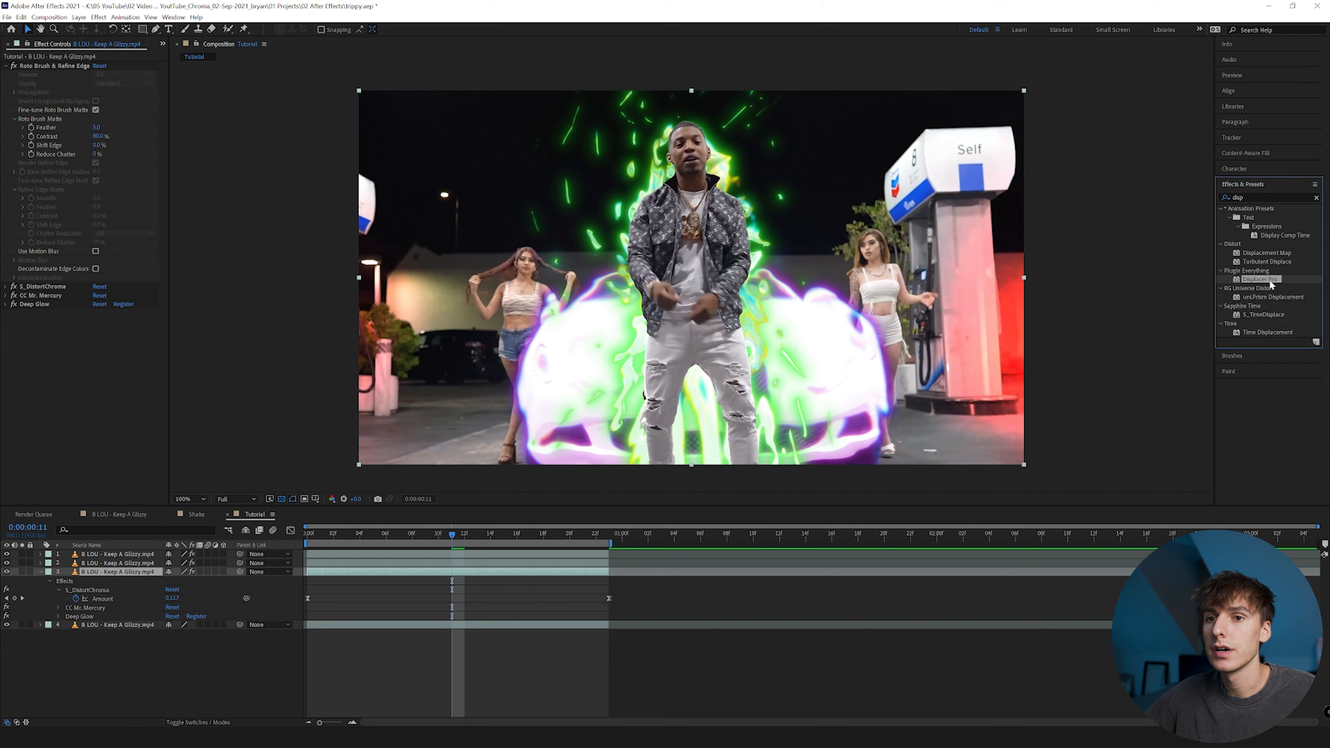
drag(1269, 280, 50, 281)
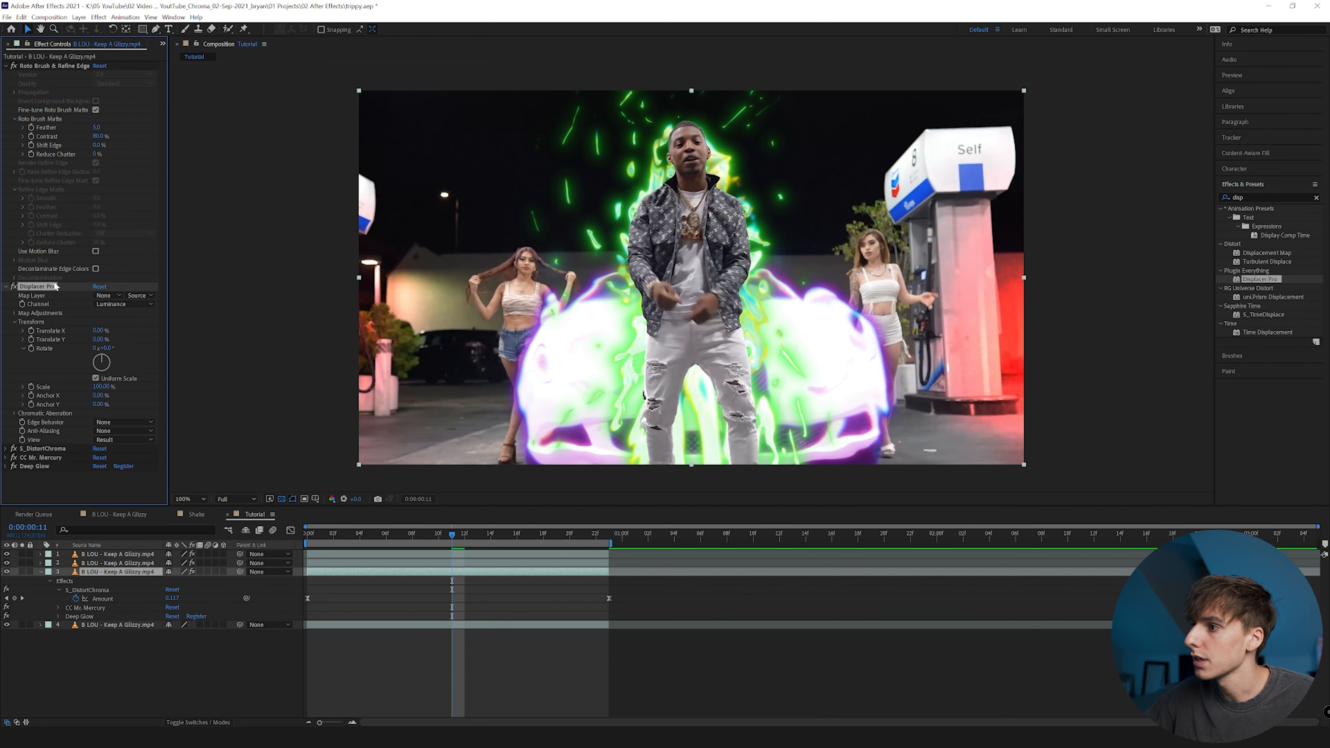
click(101, 396)
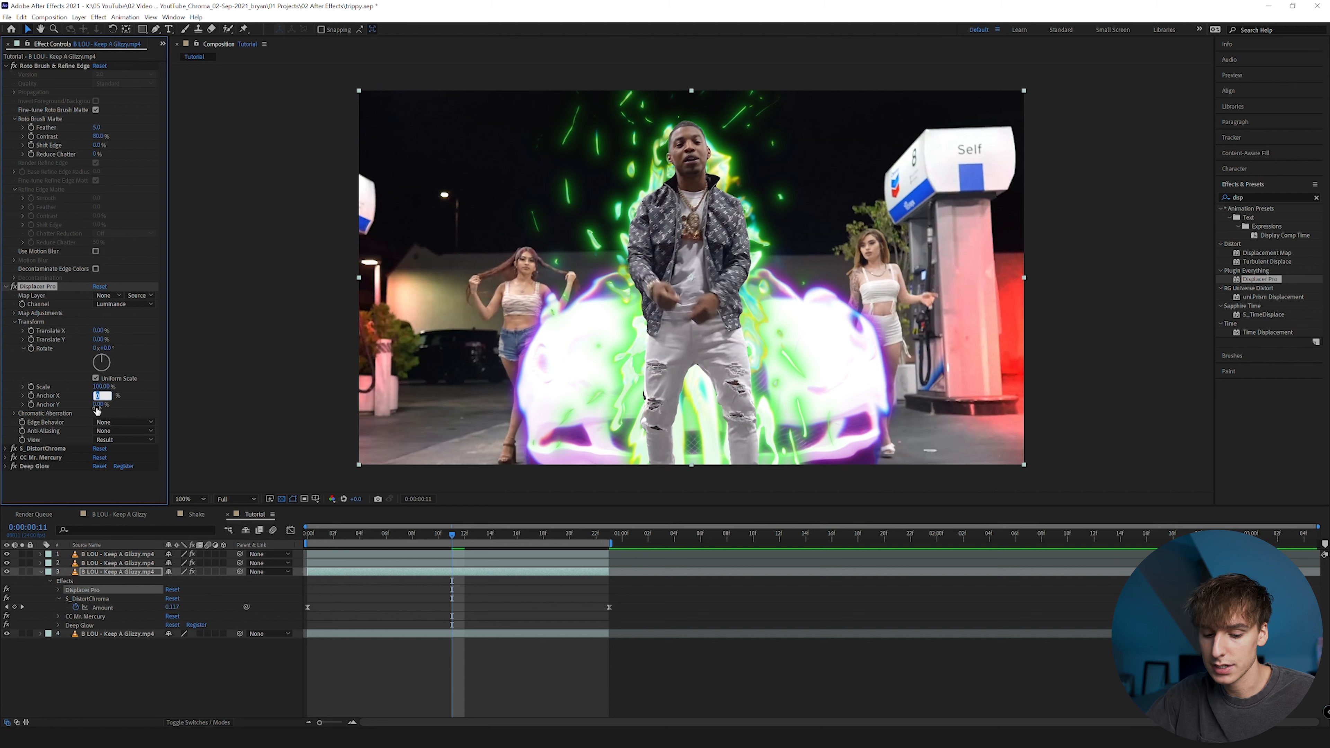
key(Tab)
text(50)
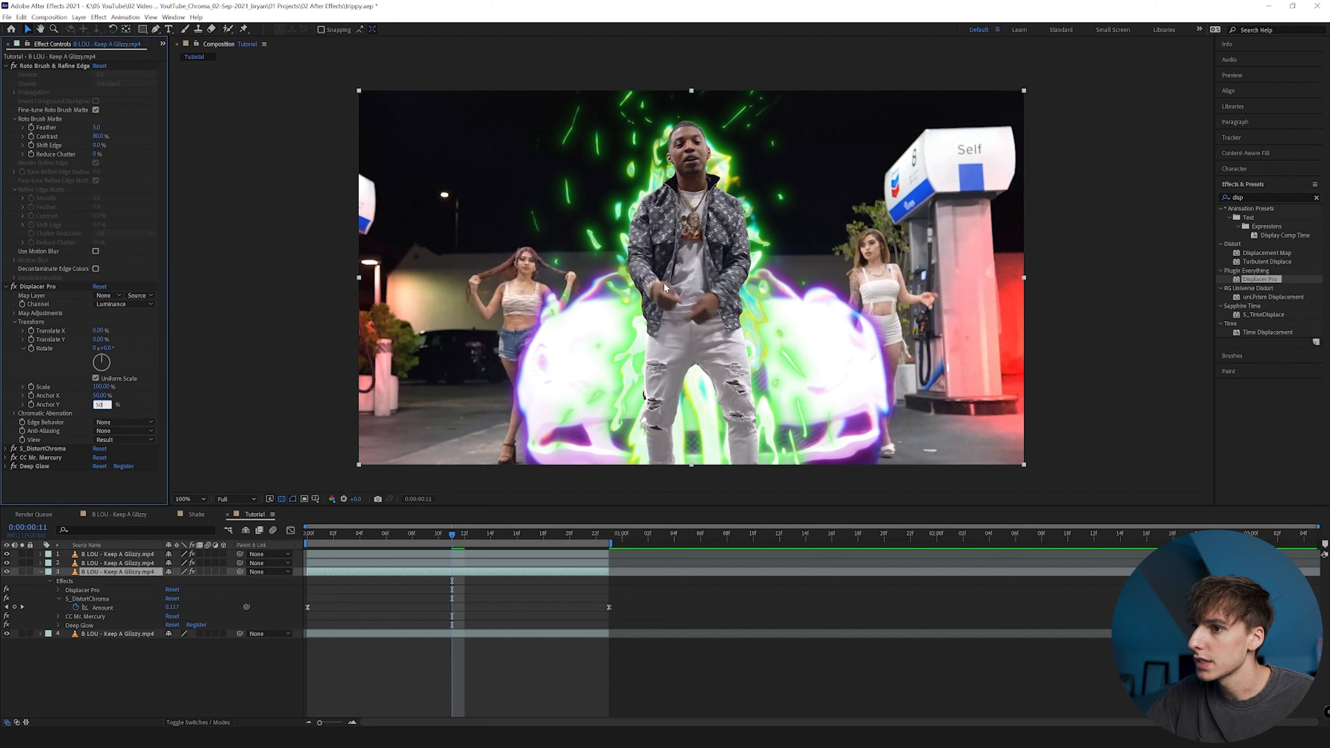
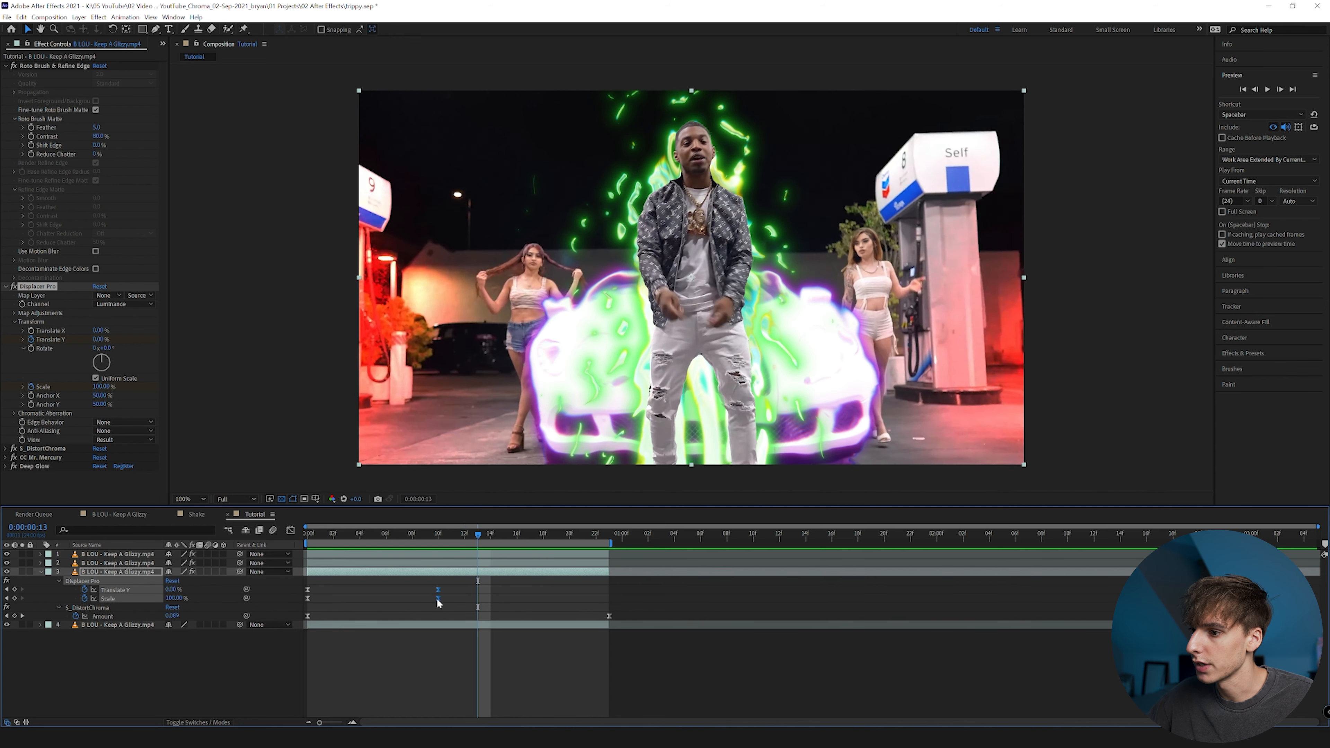
Preview the car's Displacer Pro animation from the start of the composition
key(Home)
key(space)
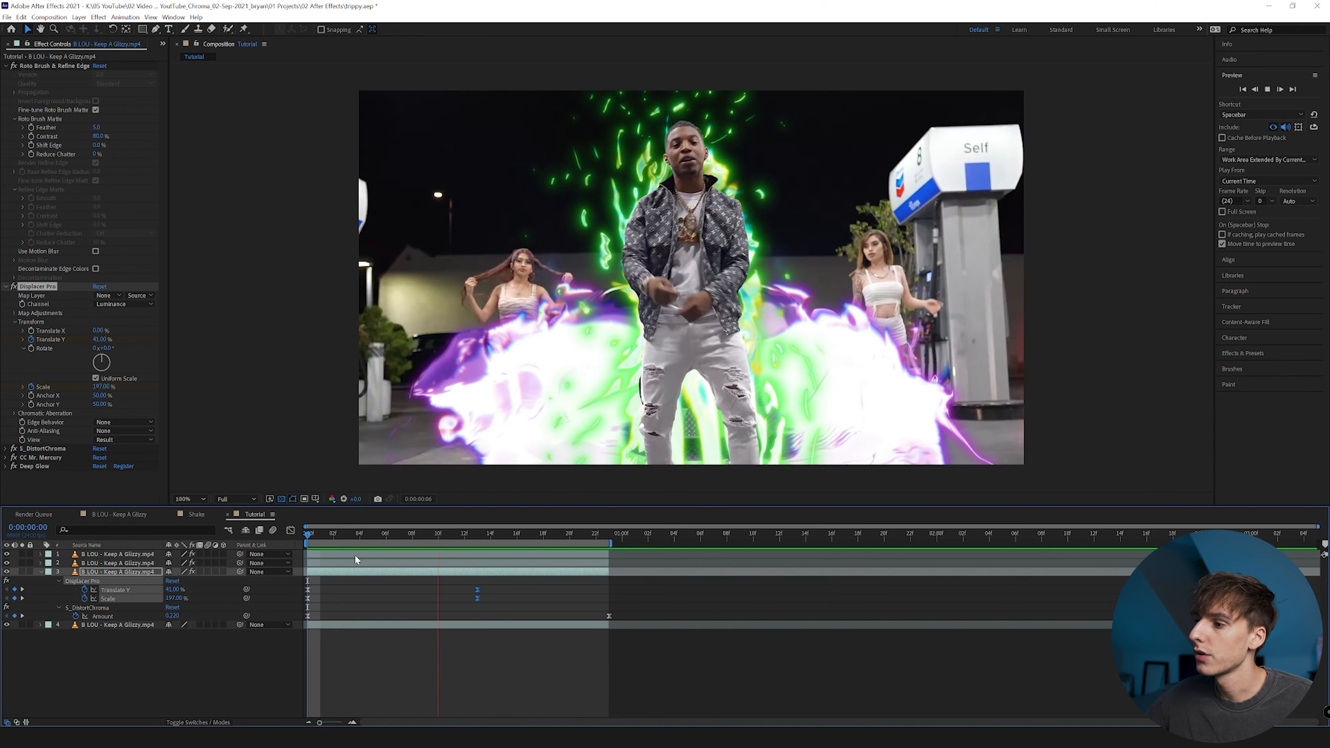
key(space)
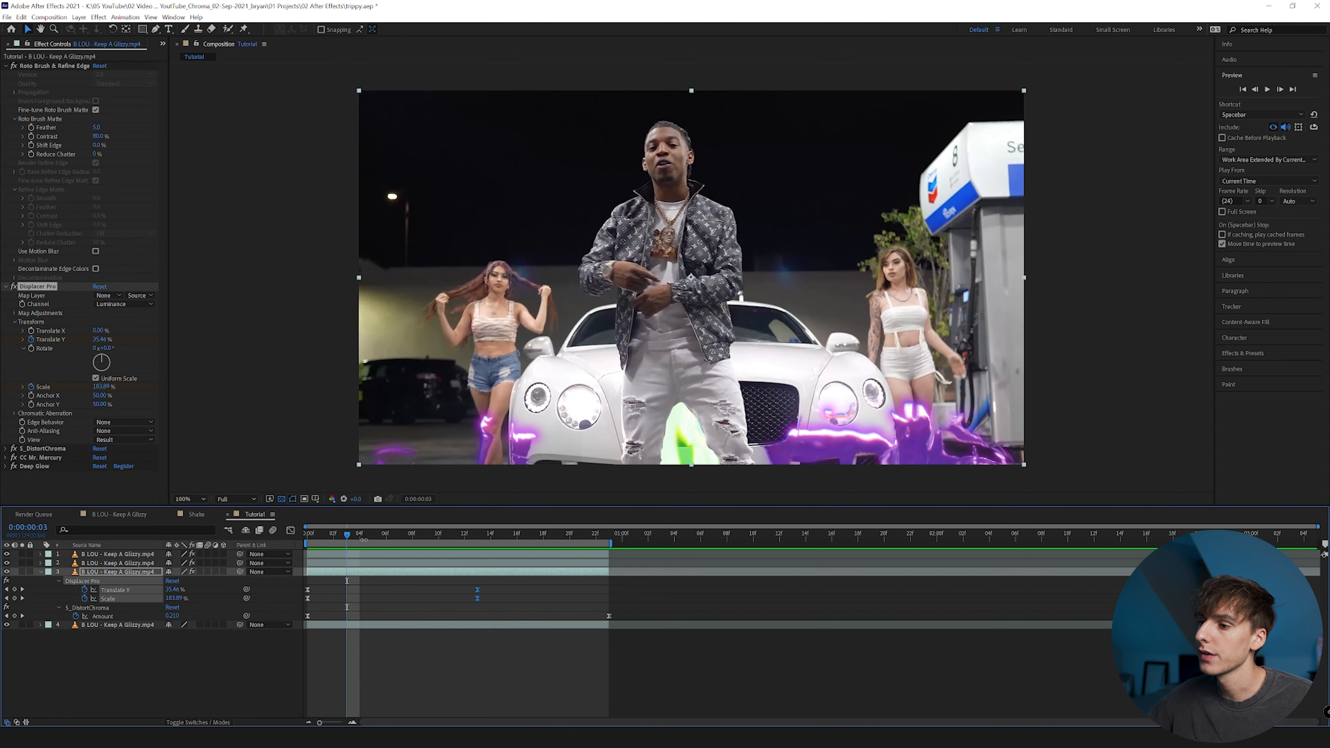
Duplicate the bottom footage layer and trim the start of the upper copy to frame 13
drag(343, 538, 478, 554)
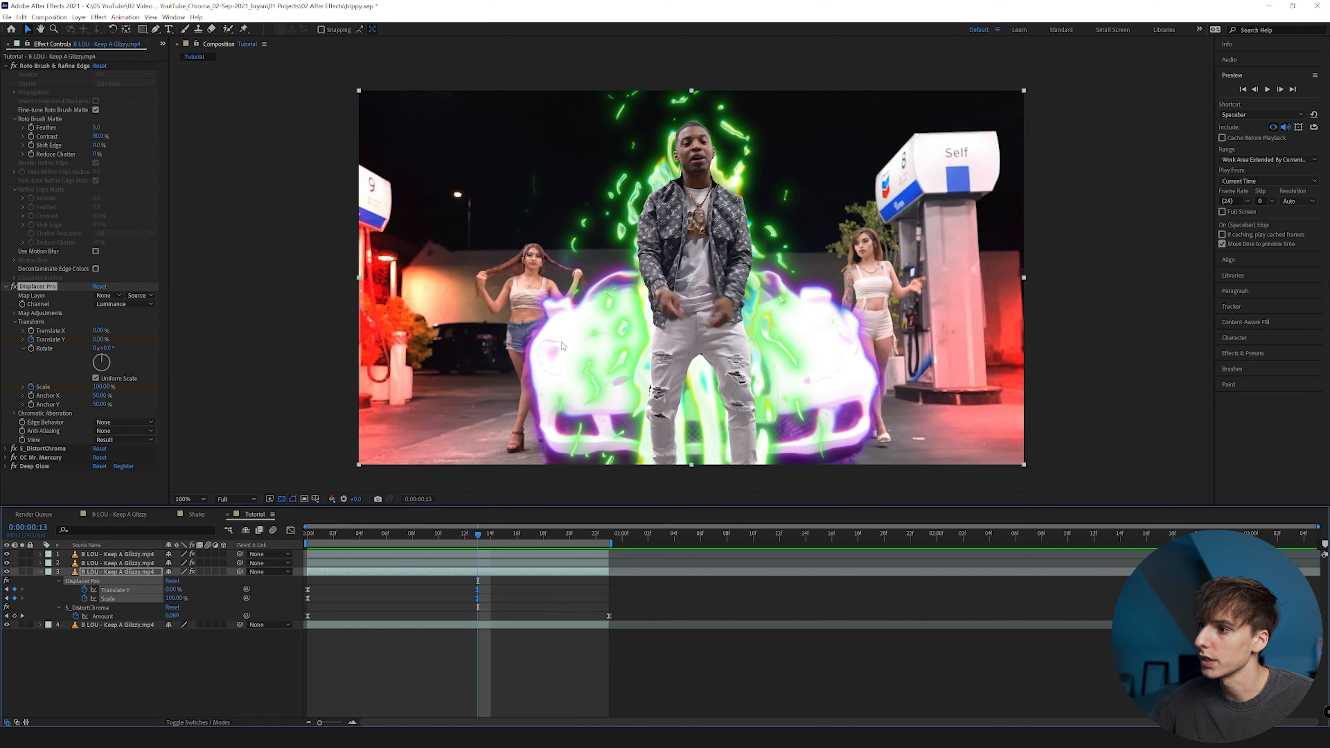
click(531, 626)
key(ctrl+d)
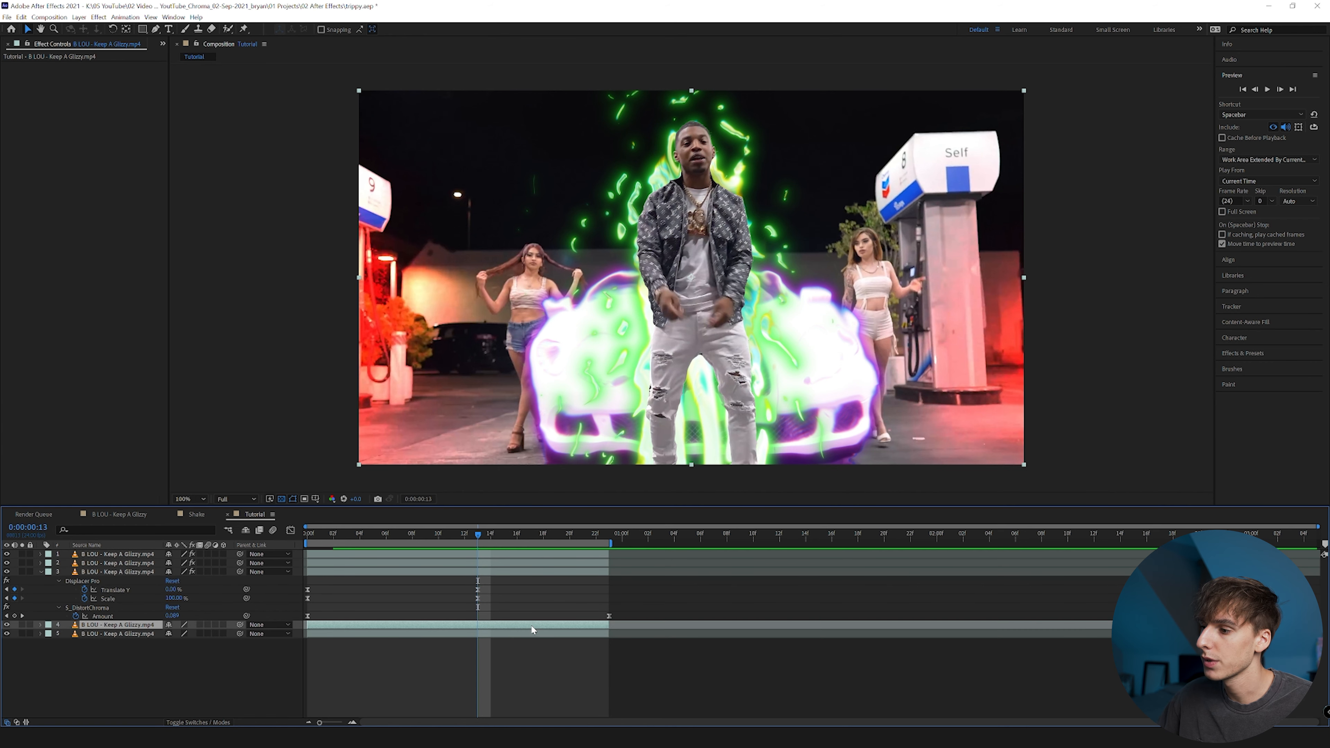
key(alt+bracketleft)
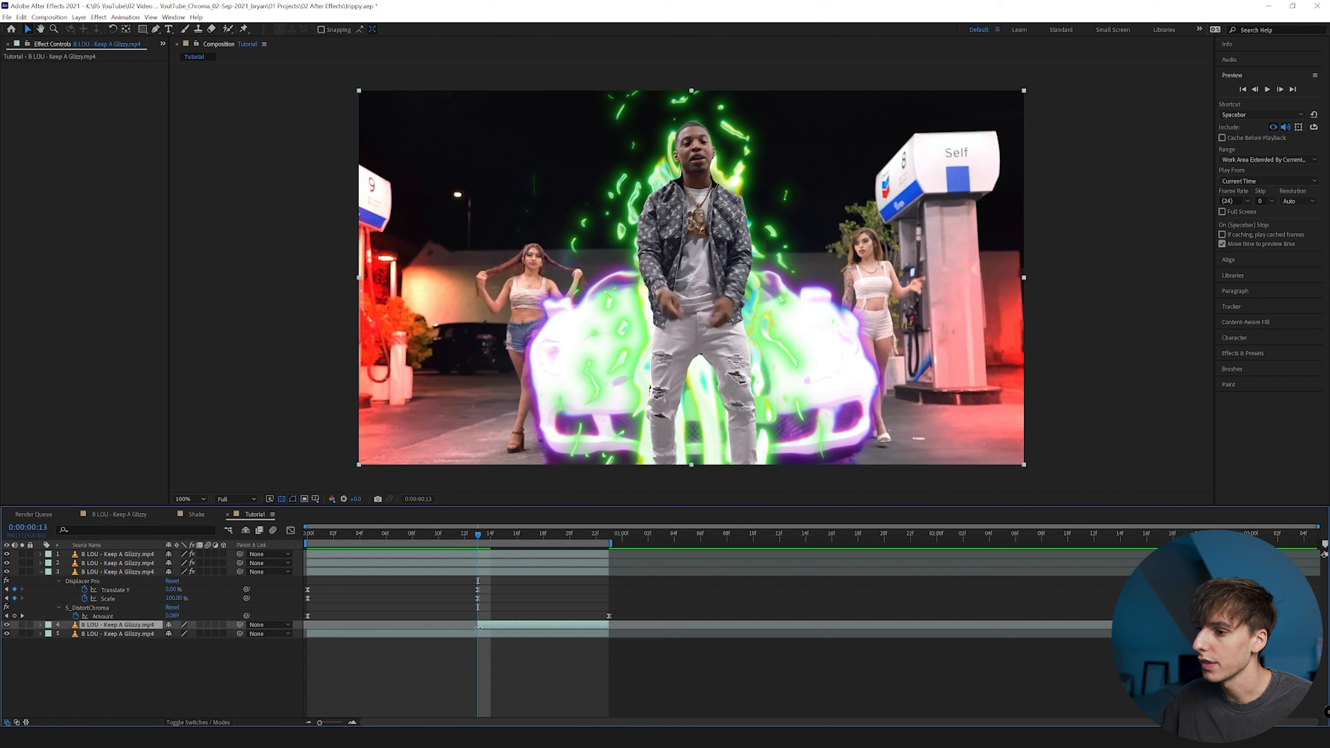
Find CC Mr. Mercury in the effects library and apply it to the trimmed background copy
click(516, 571)
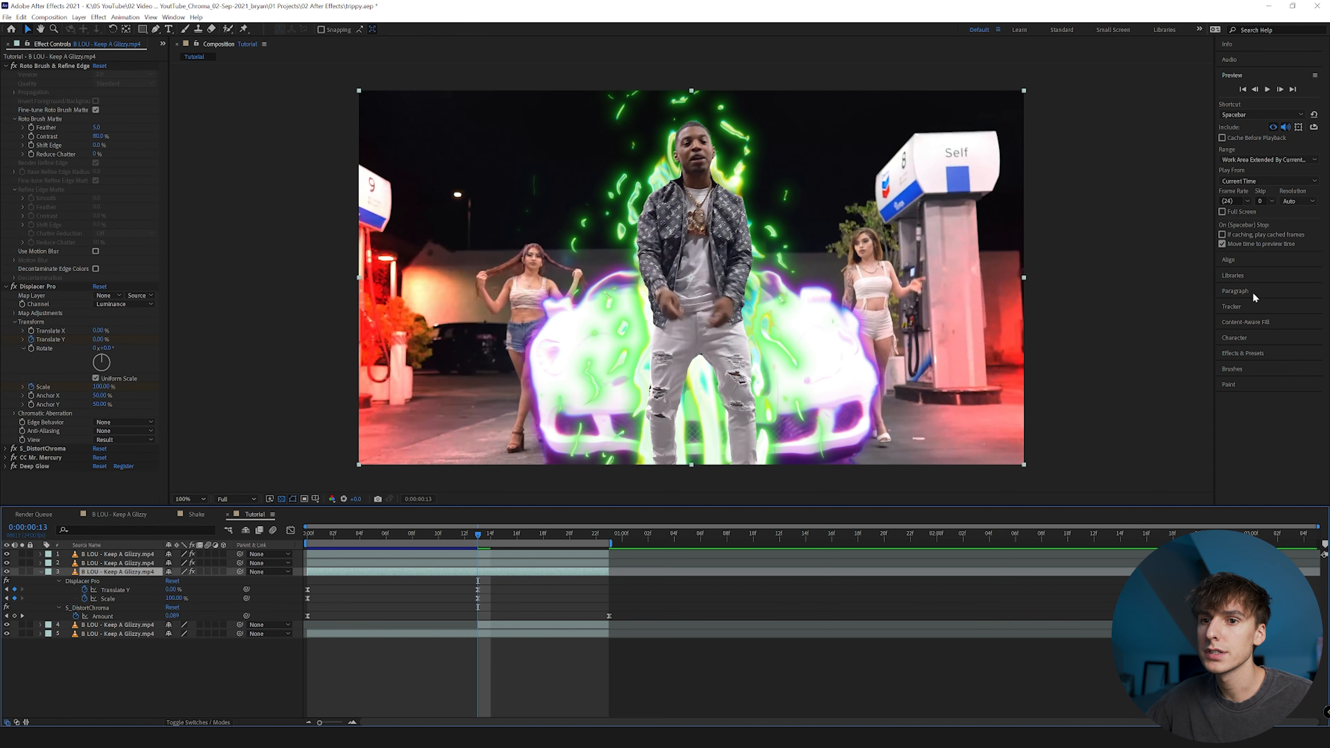
click(1242, 353)
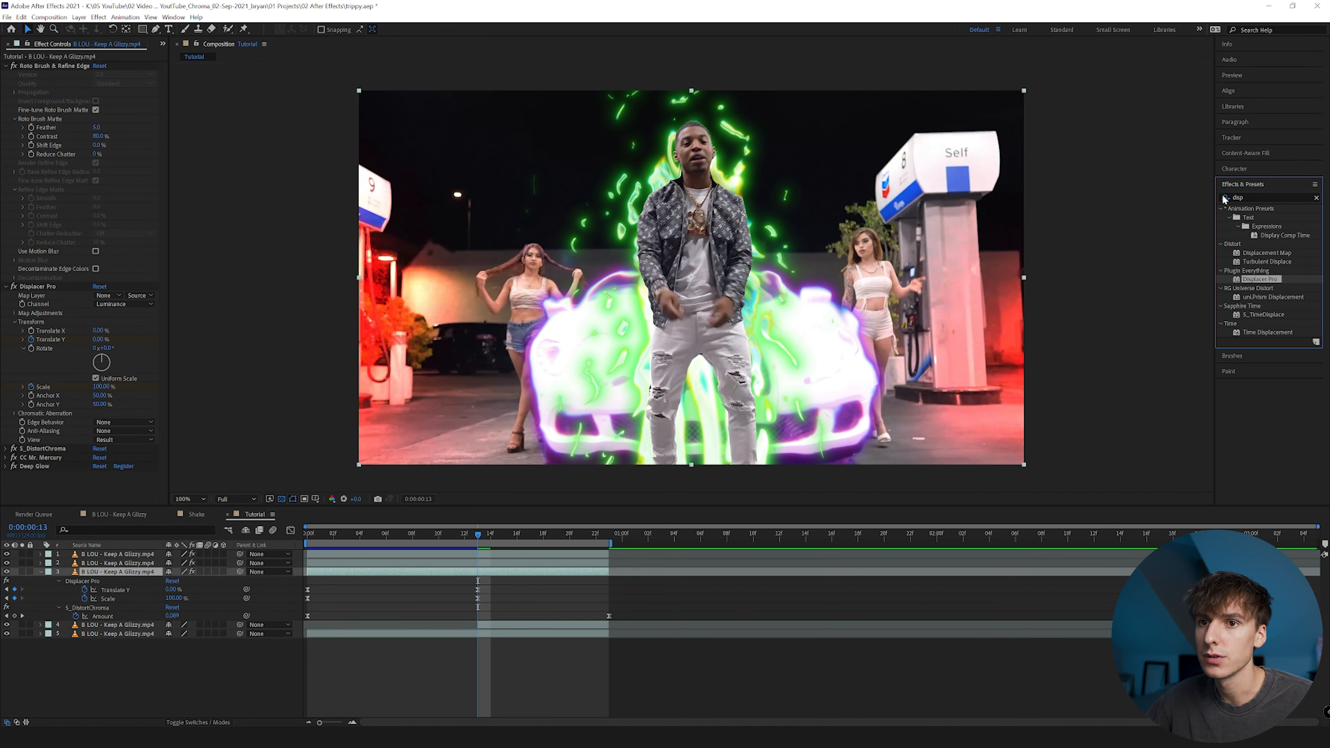
click(1263, 198)
text(mr)
drag(1264, 217, 529, 625)
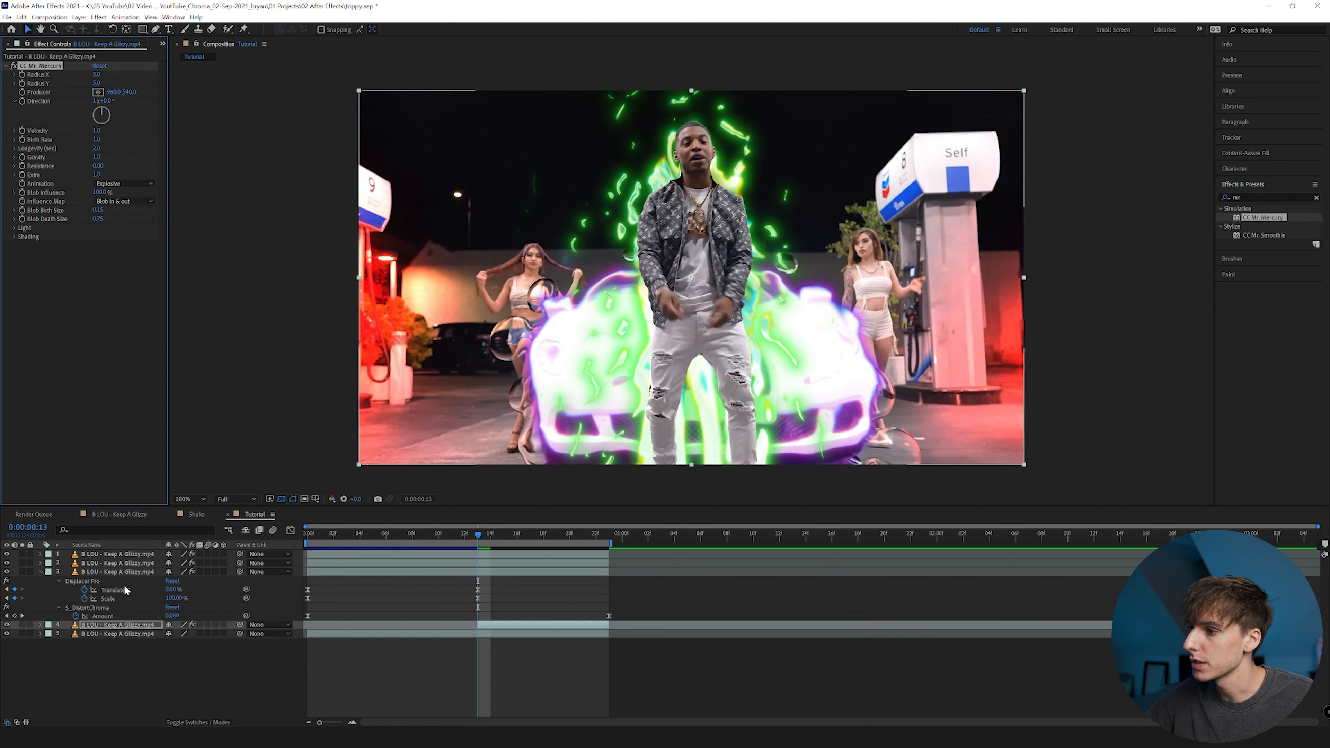
Hide the top three layers, then set the background copy's CC Mr. Mercury Animation to Jet and Birth Rate to about 24.6
drag(7, 572, 5, 555)
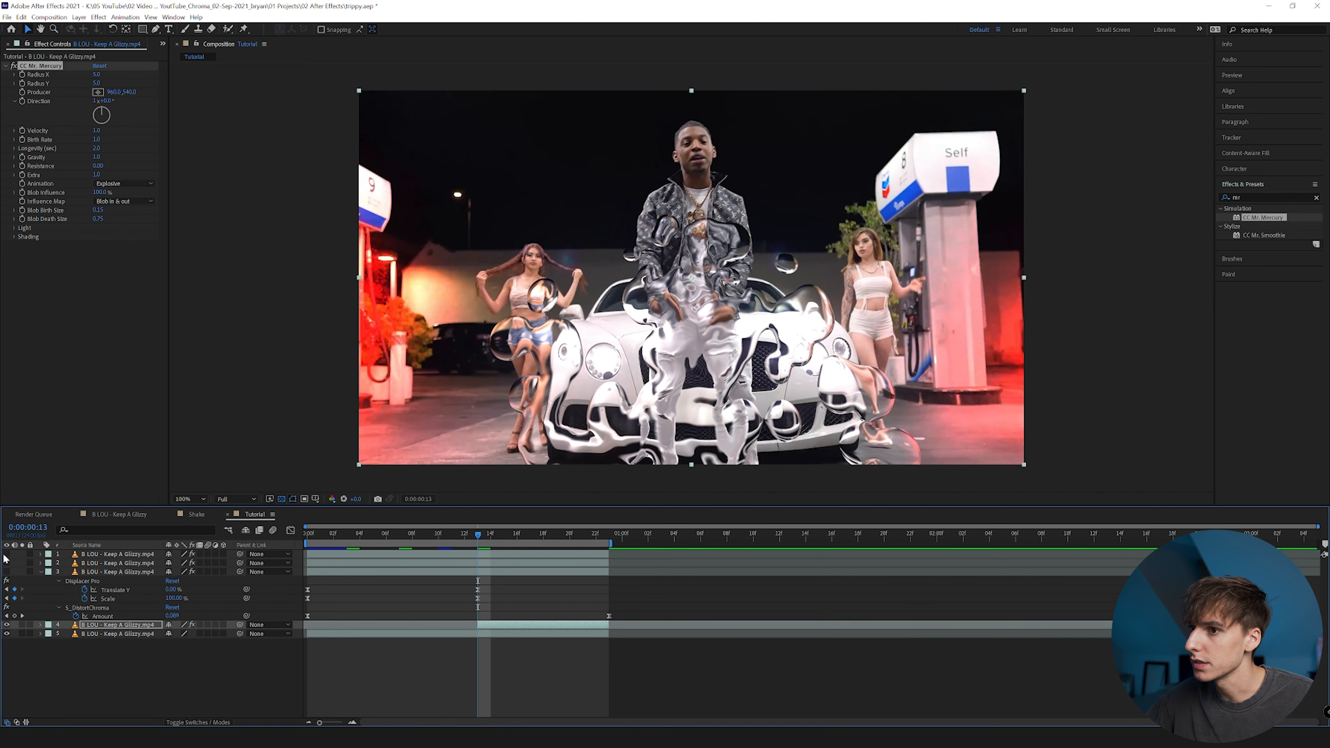
click(124, 183)
click(117, 308)
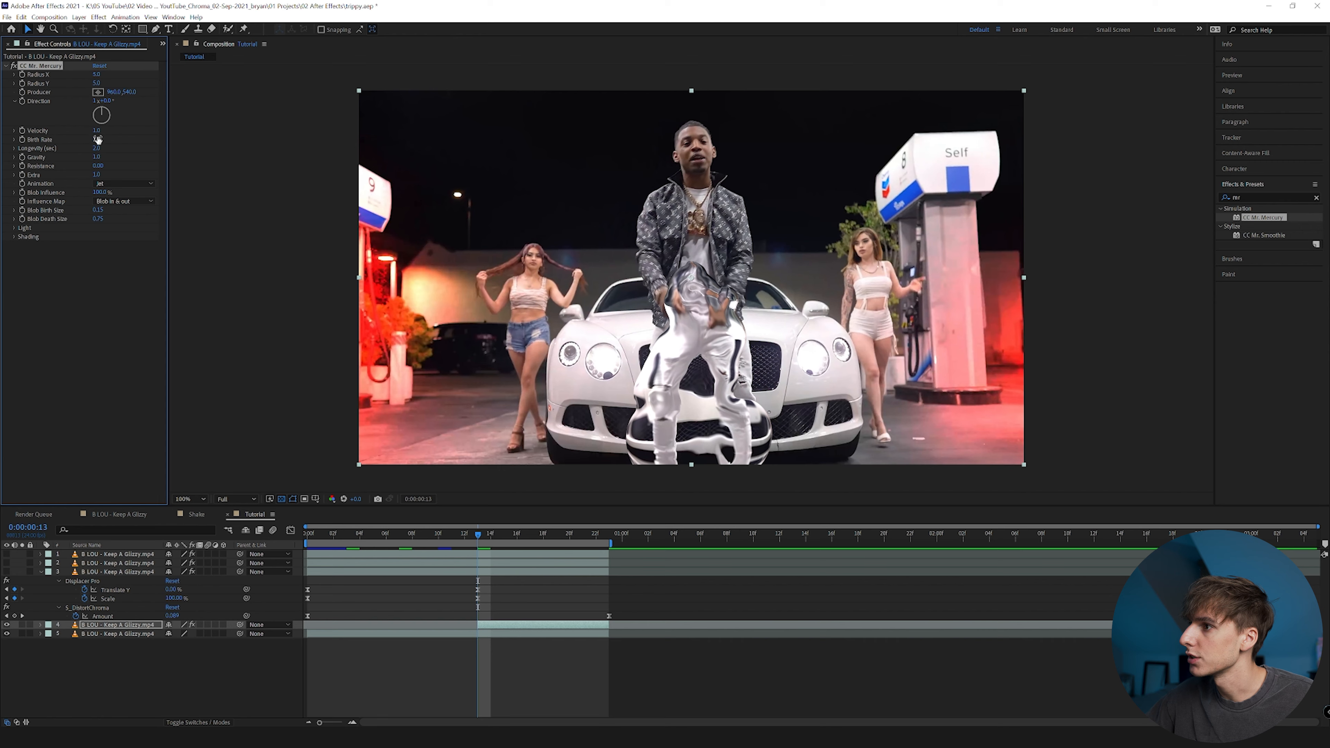
drag(97, 140, 655, 127)
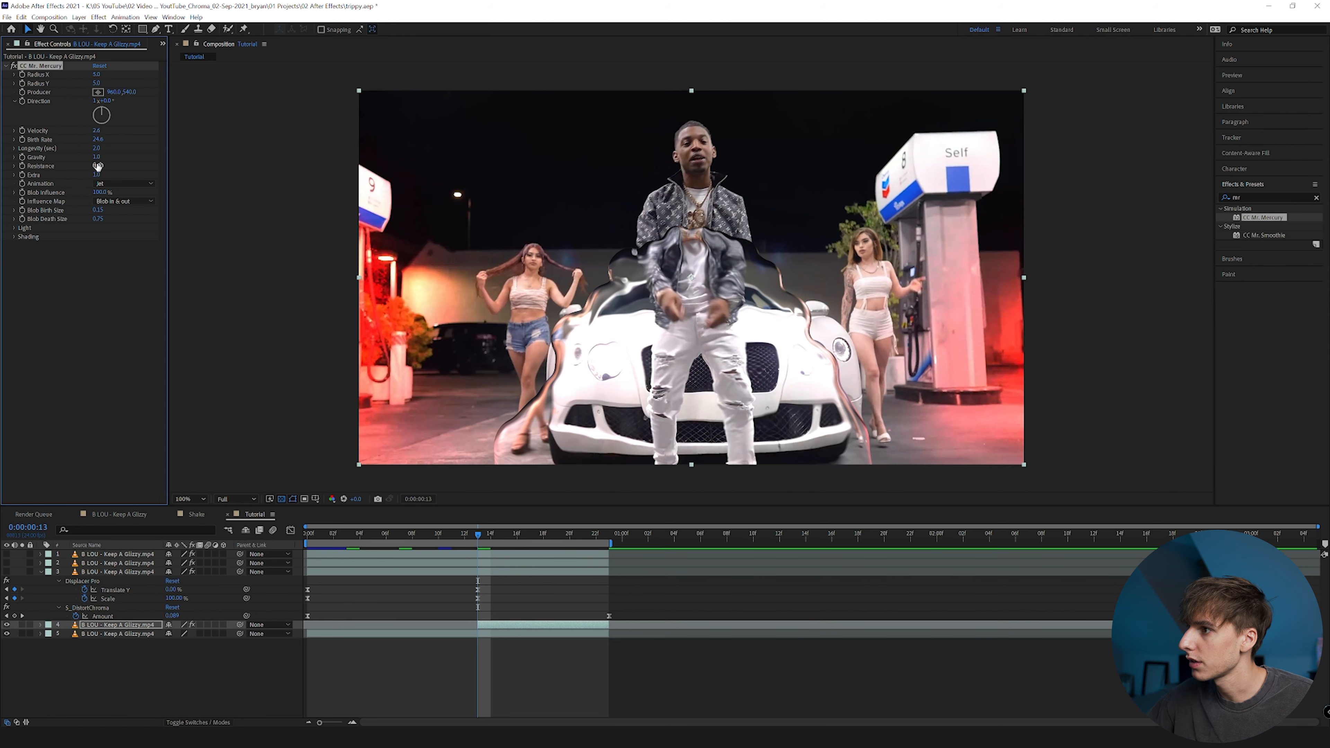
Set the background copy's CC Mr. Mercury Gravity to 0 and raise its Velocity to about 20
click(97, 157)
text(0)
key(Return)
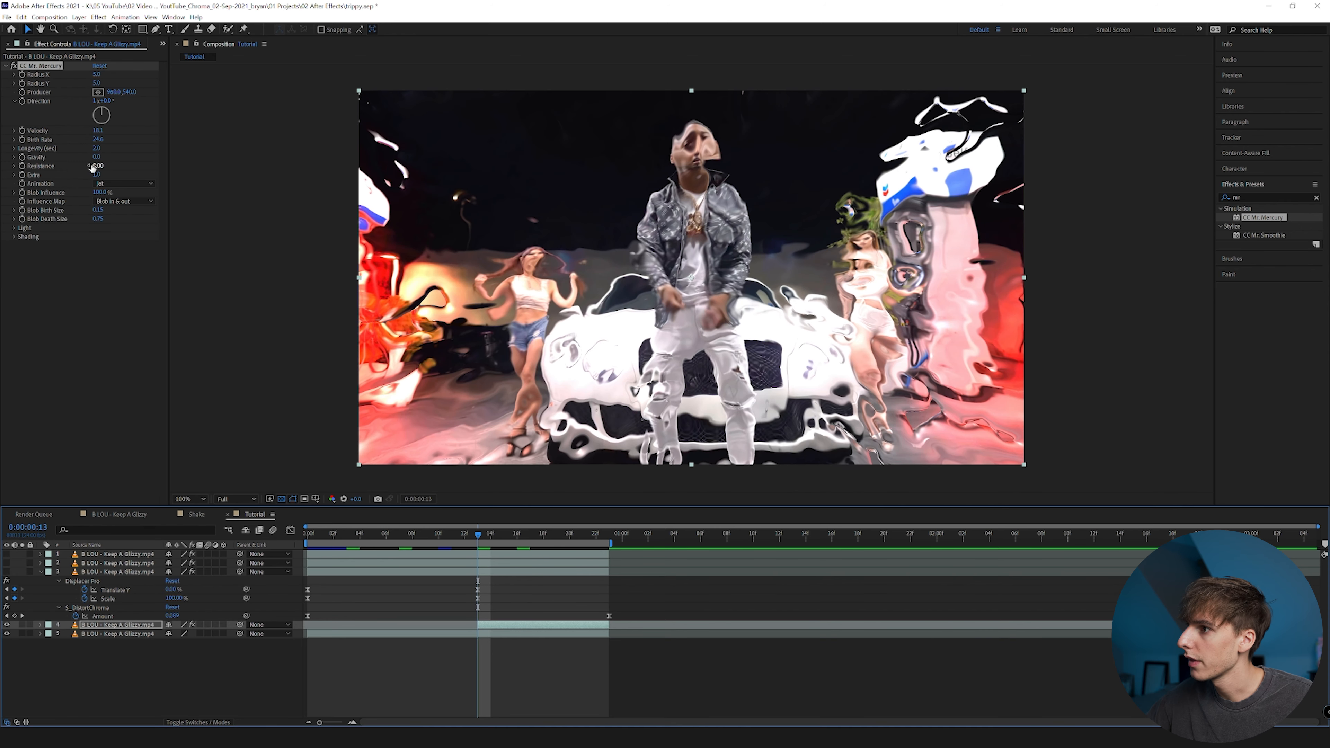
drag(81, 132, 261, 199)
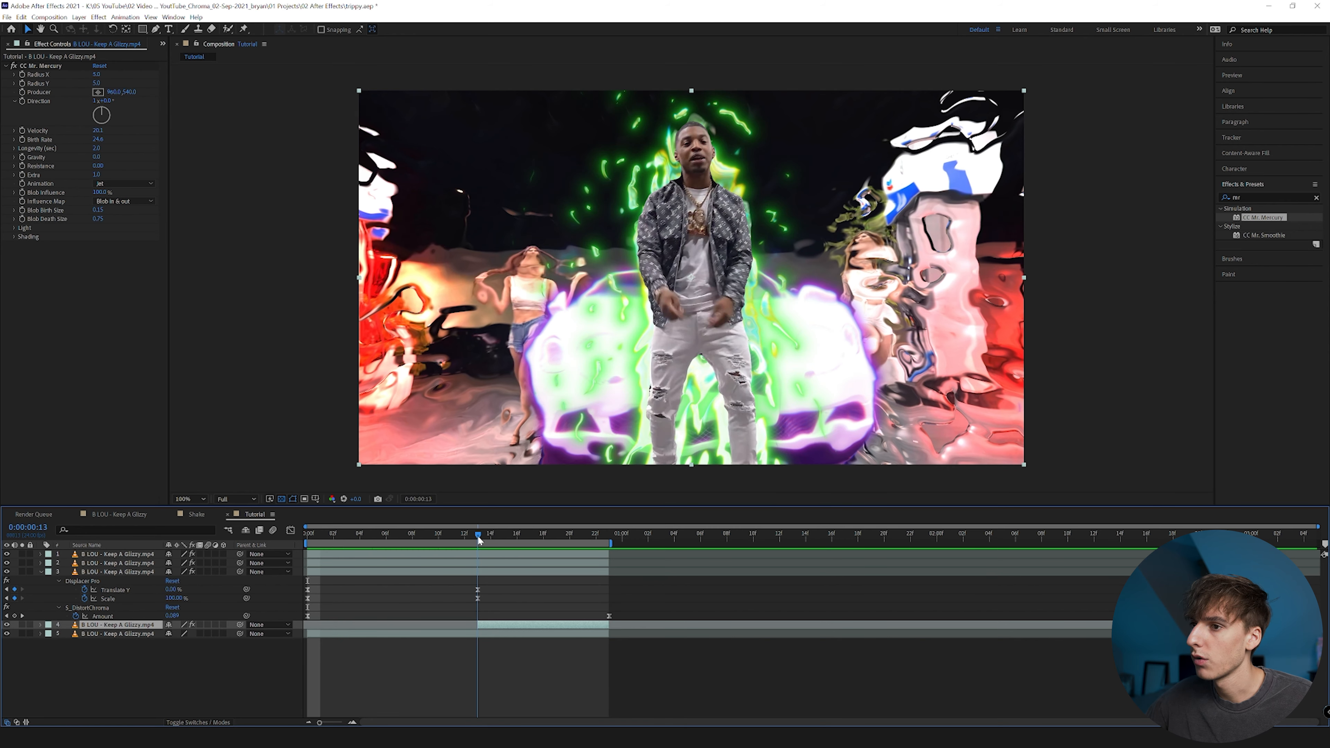
Preview the liquid background from frame 13 and return the playhead to that frame
key(space)
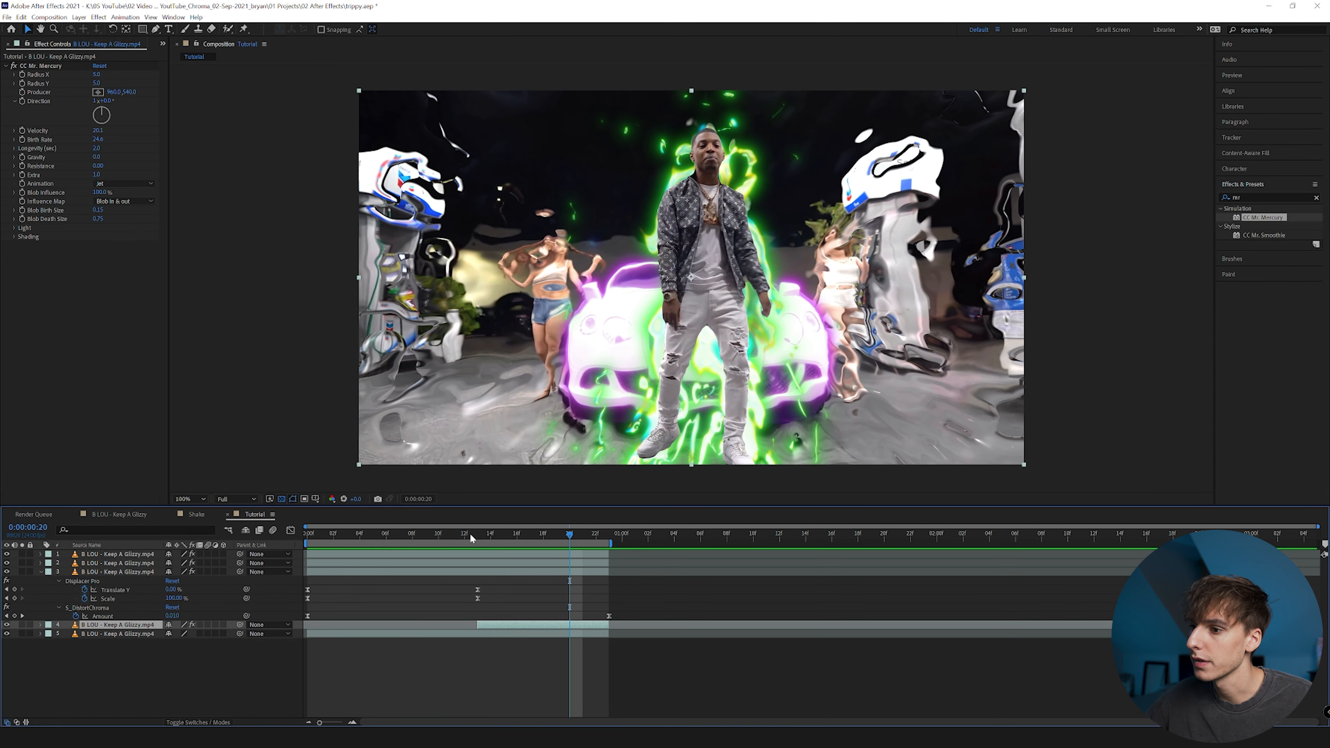
click(483, 535)
click(476, 536)
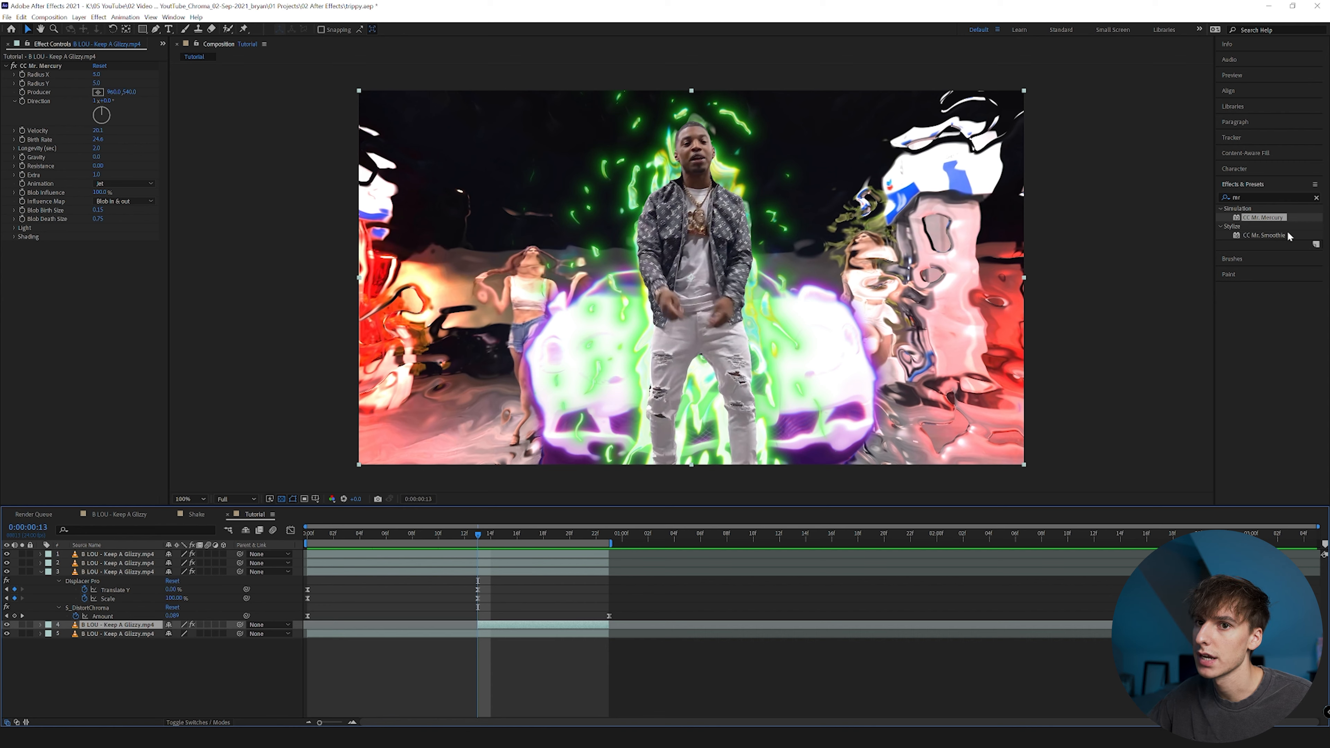
Apply S_DistortChroma to the trimmed background copy and place it above CC Mr. Mercury
click(1267, 197)
text(dis)
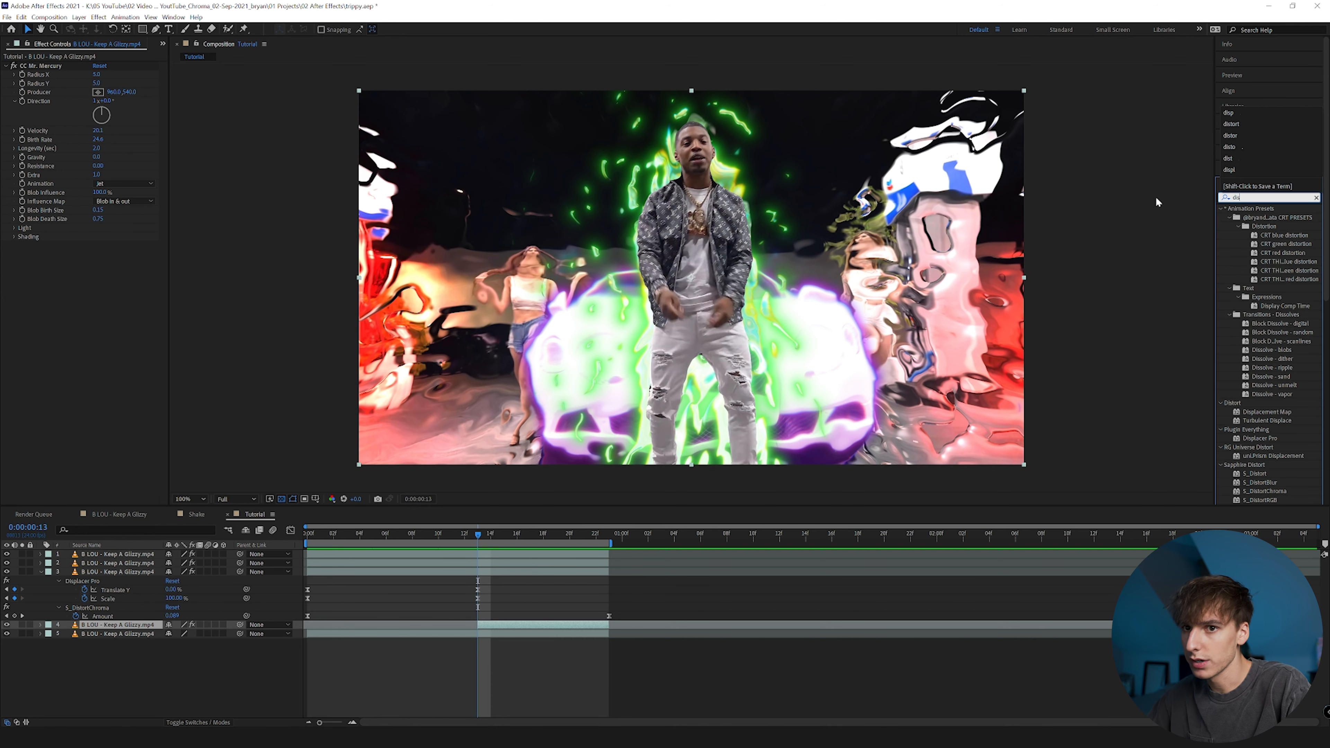
text(tor)
double_click(1265, 315)
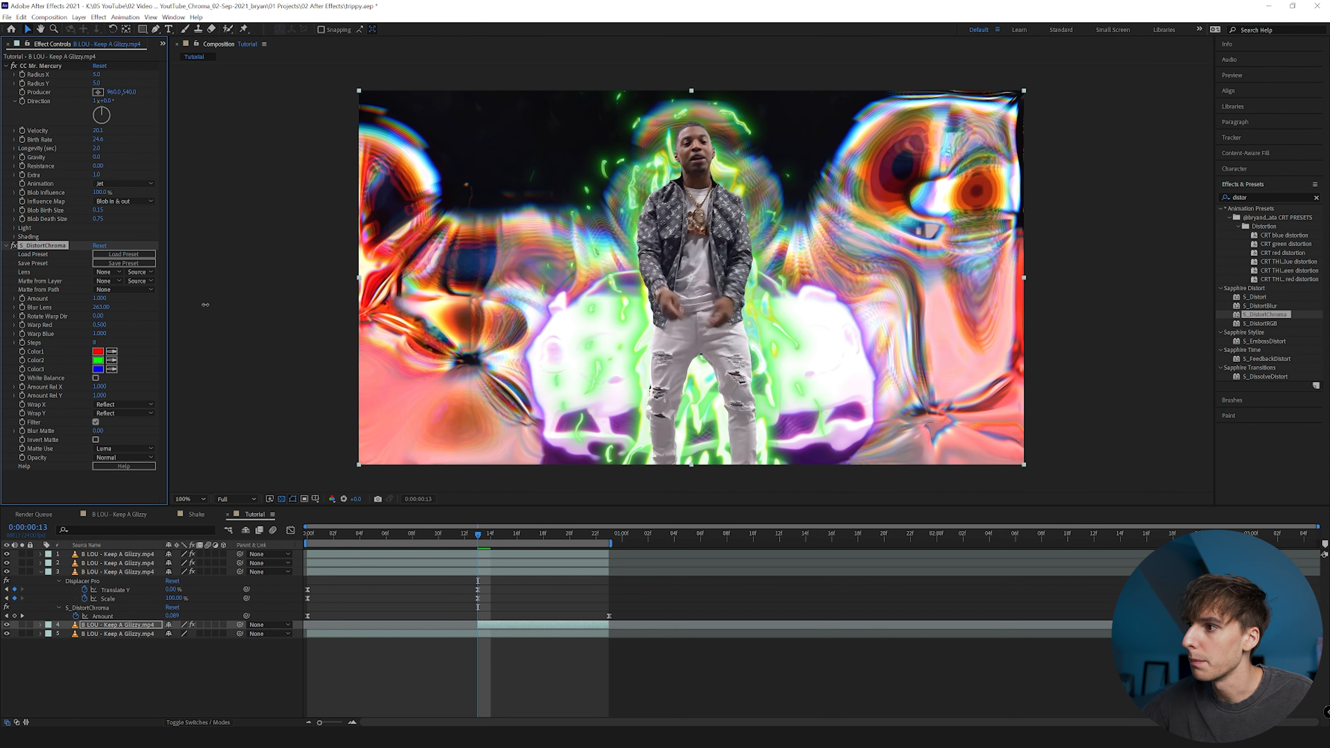
drag(36, 247, 48, 66)
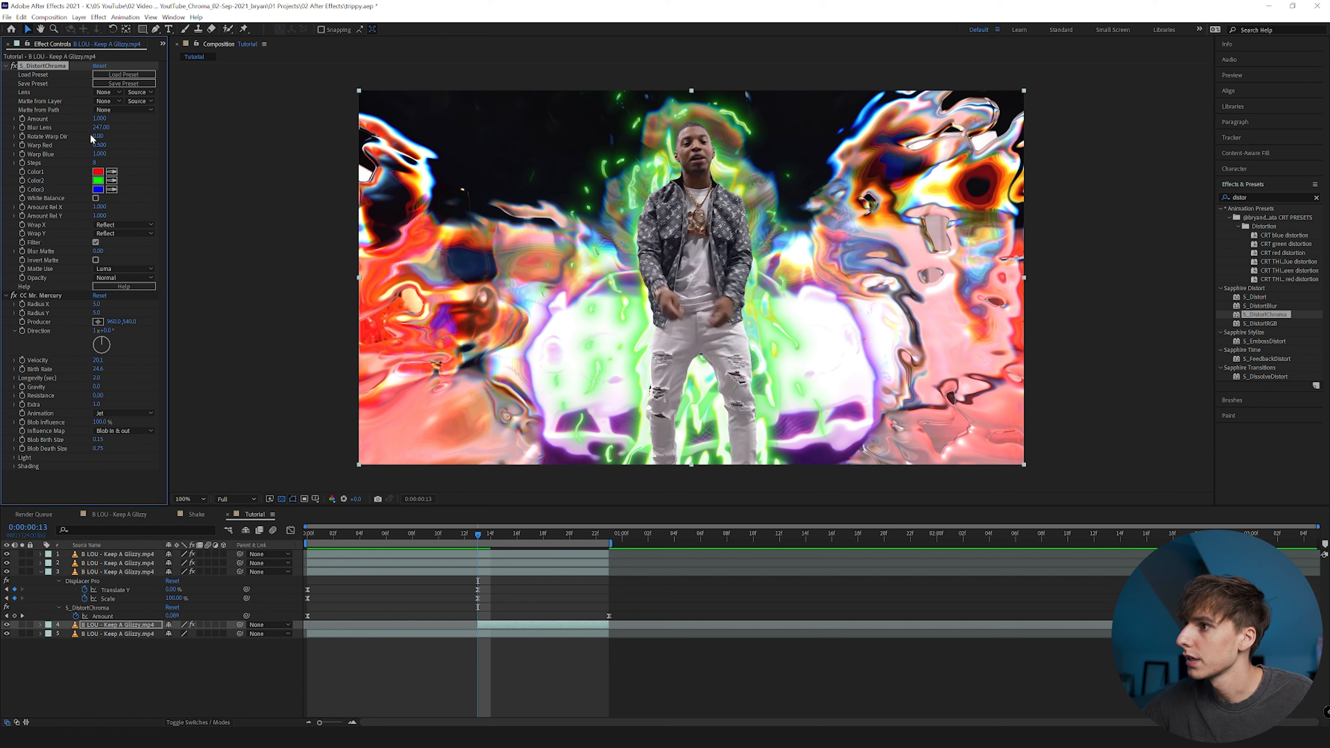
Set the background copy's S_DistortChroma Steps to 17 and Amount to about 0.59, and collapse its effects
drag(95, 162, 145, 161)
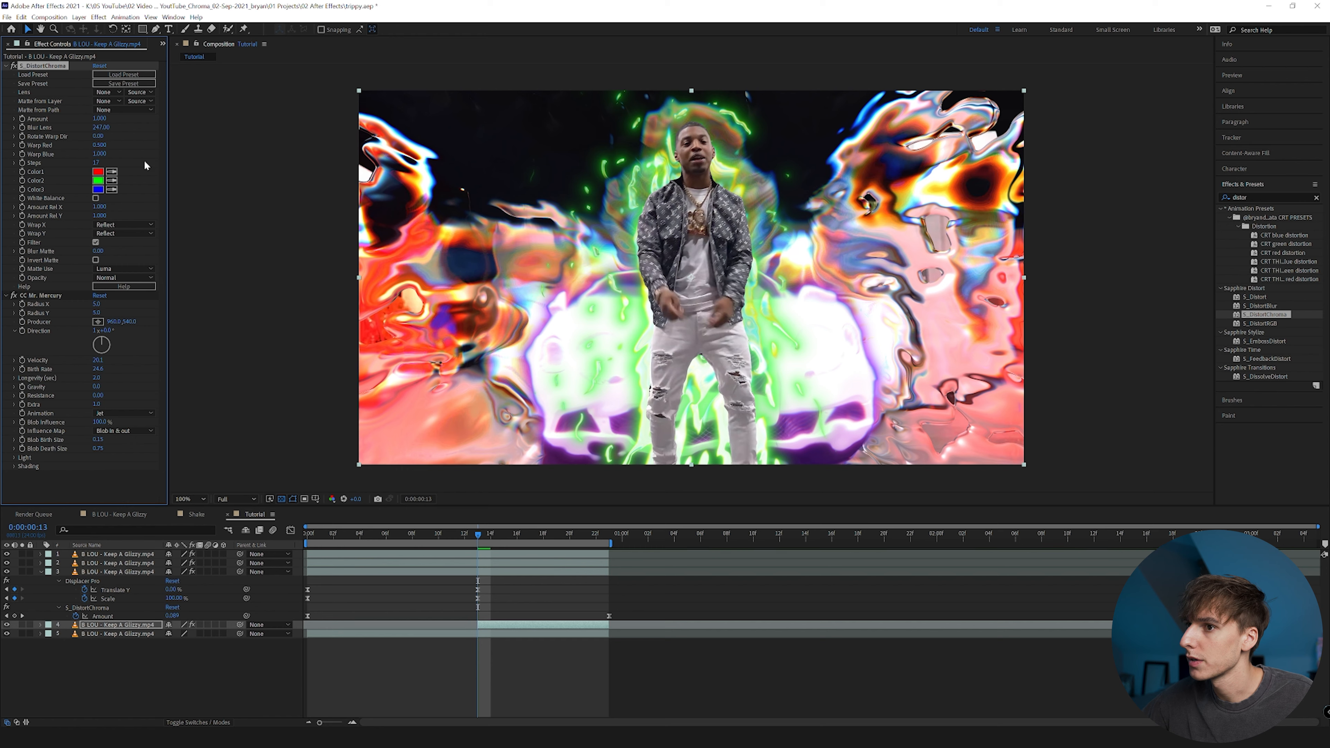
drag(105, 121, 87, 122)
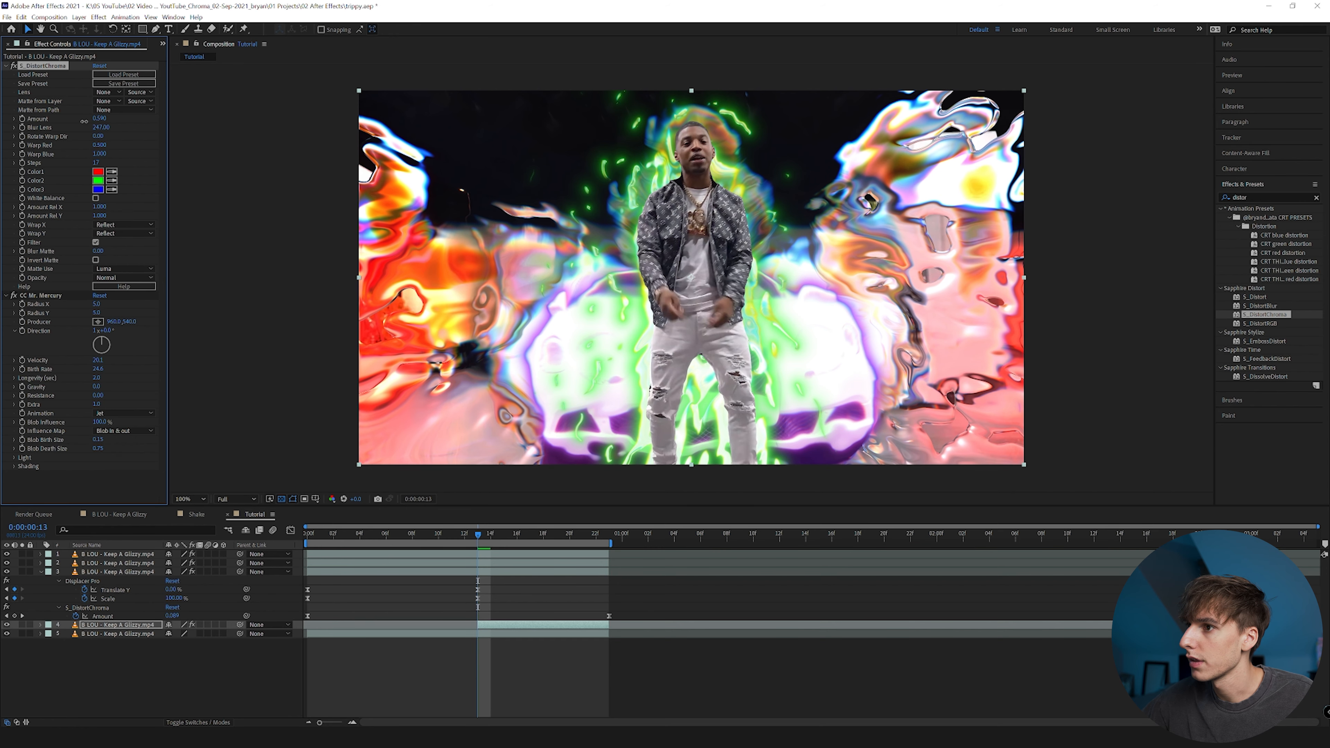
key(ctrl+grave)
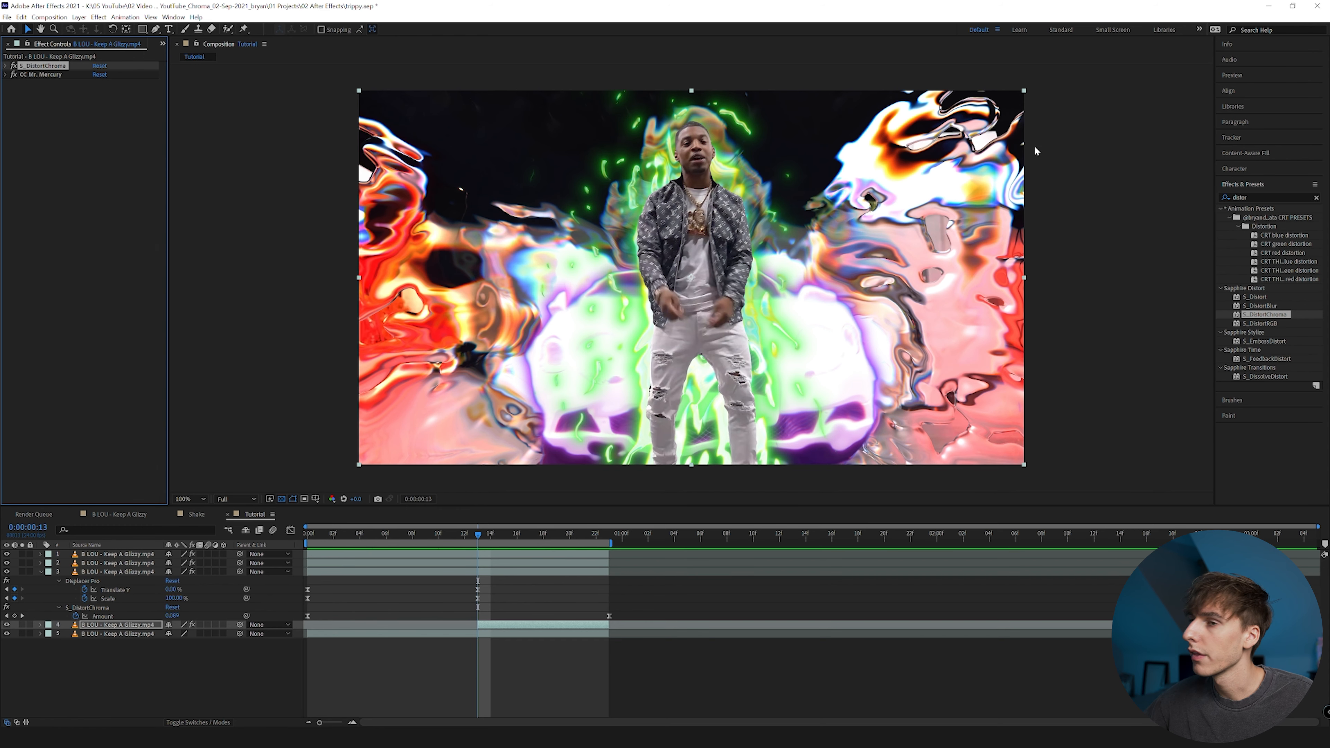
Try Deep Glow on the trimmed background copy and delete the effect
double_click(1250, 198)
text(deep)
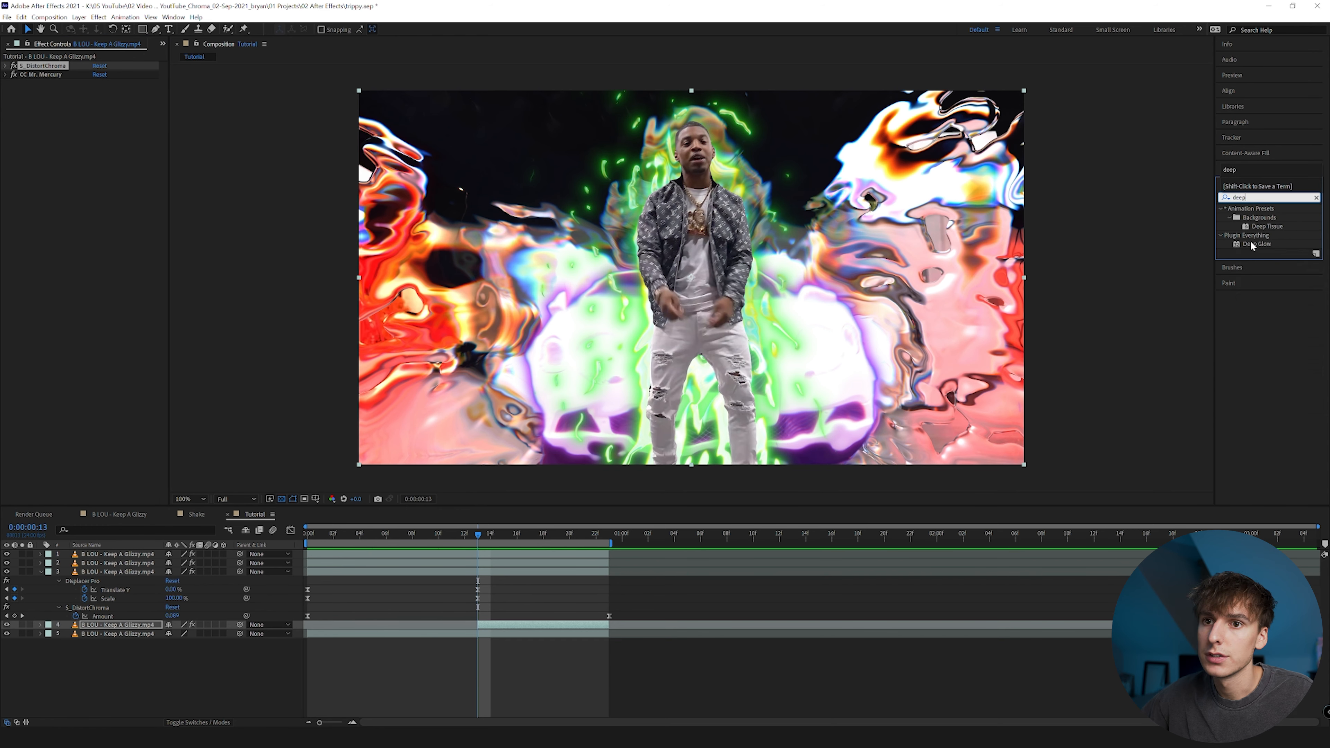
drag(514, 541, 495, 625)
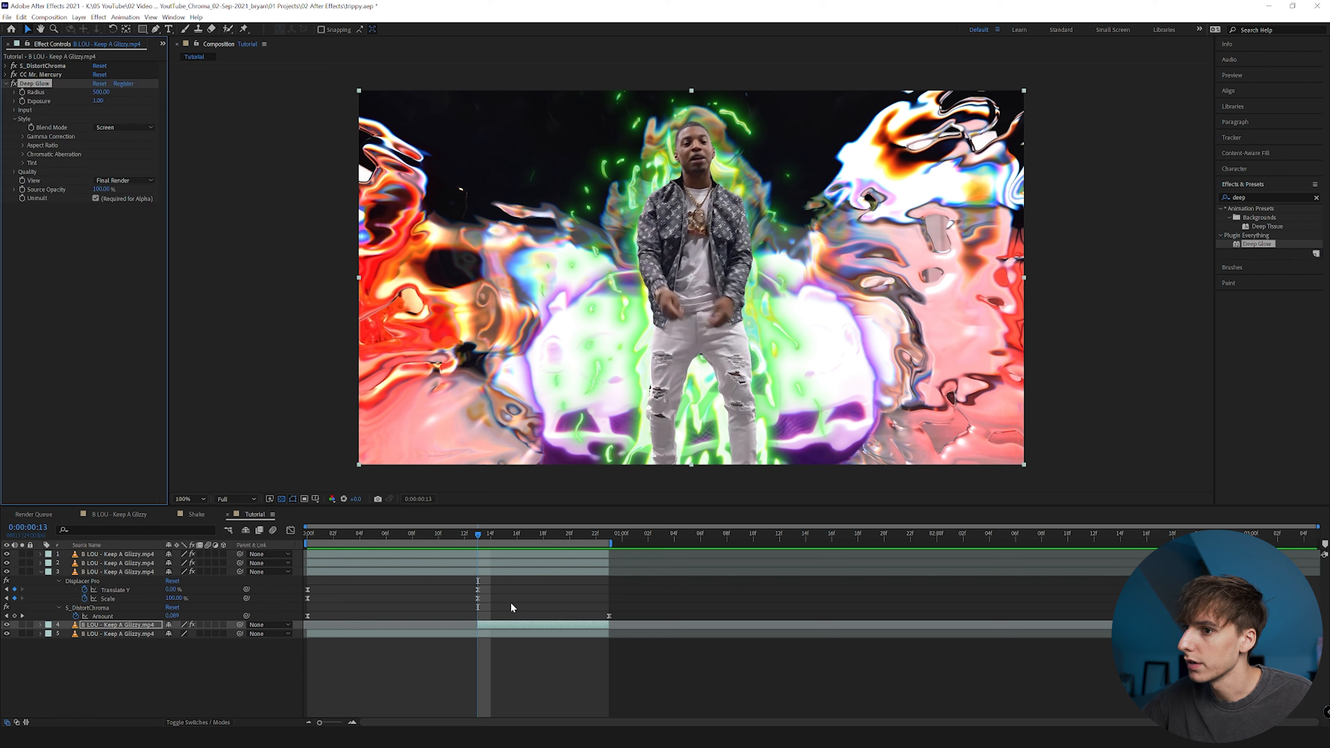
key(Delete)
Copy the Deep Glow effect from the rotoscoped layer 3 and paste it onto the trimmed background copy
click(514, 573)
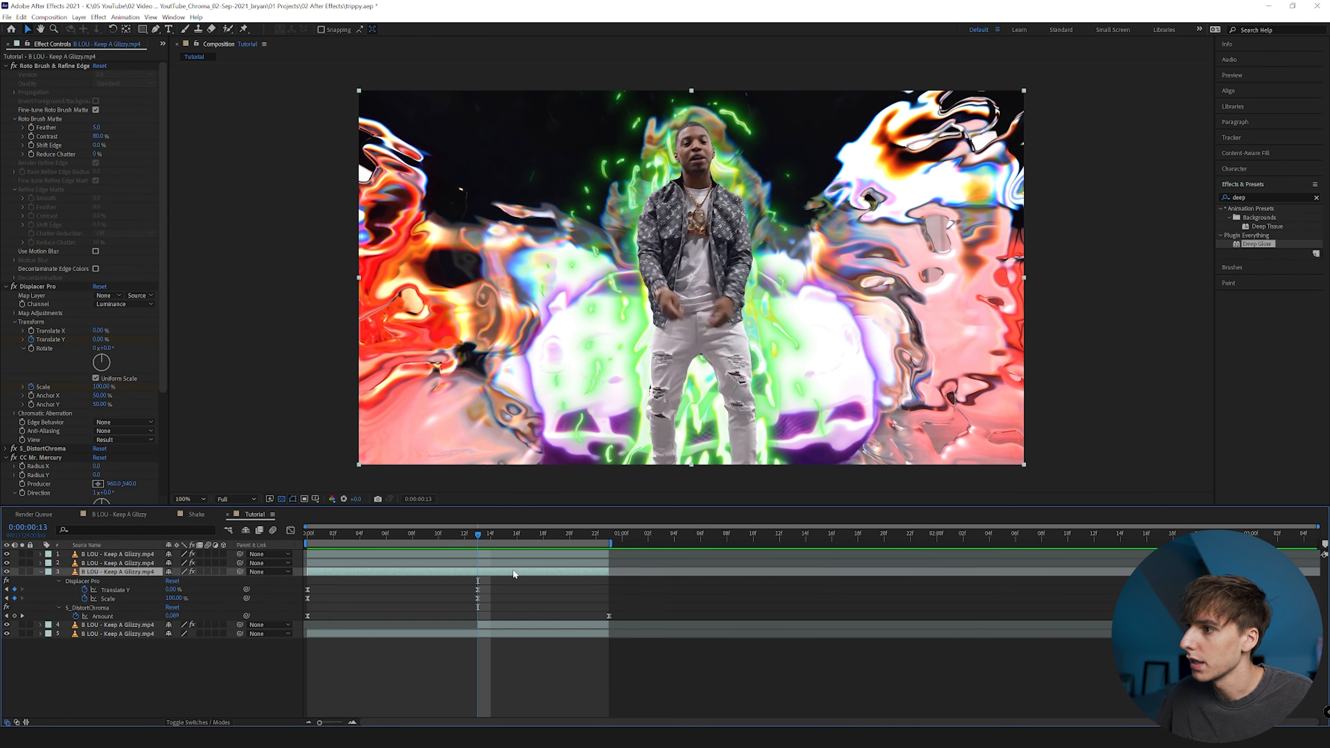
click(6, 66)
click(6, 75)
click(6, 92)
click(40, 76)
click(43, 101)
key(ctrl+c)
click(523, 623)
key(ctrl+v)
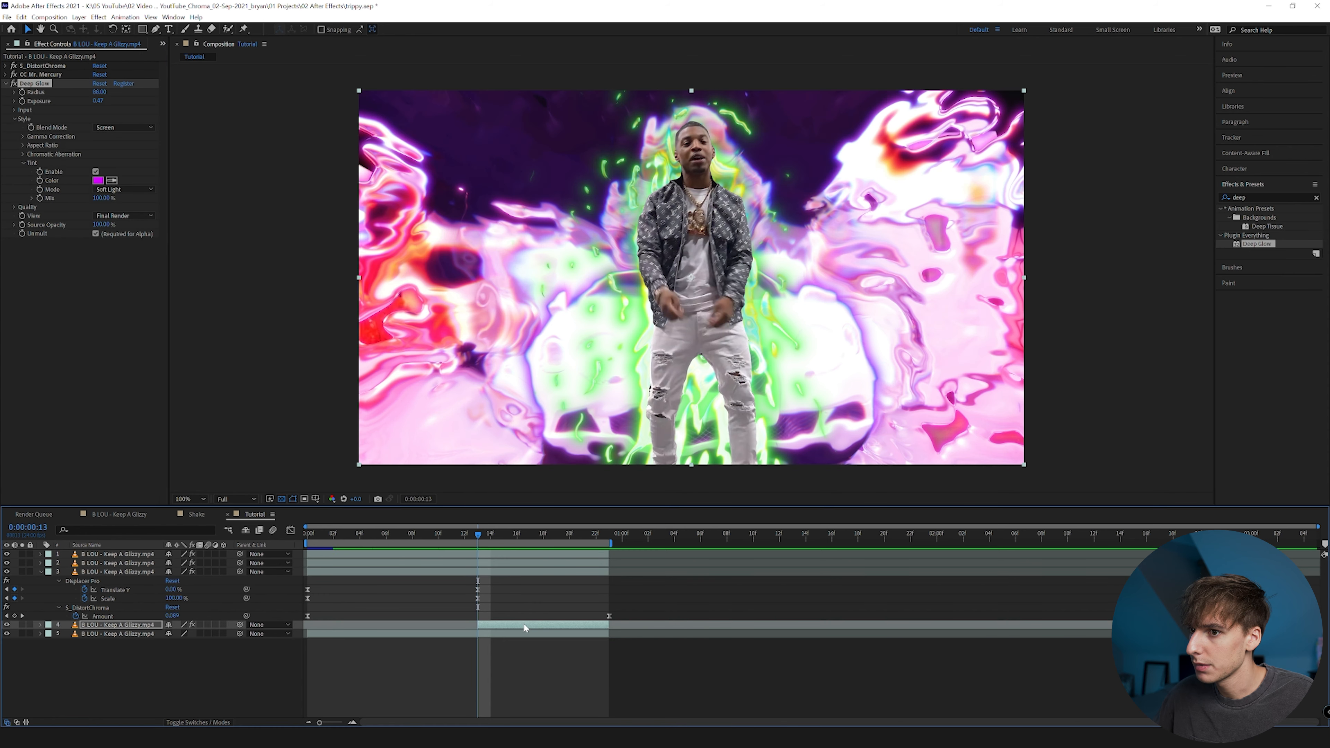
Preview the composition from the first frame to check the purple glow on the background
click(495, 571)
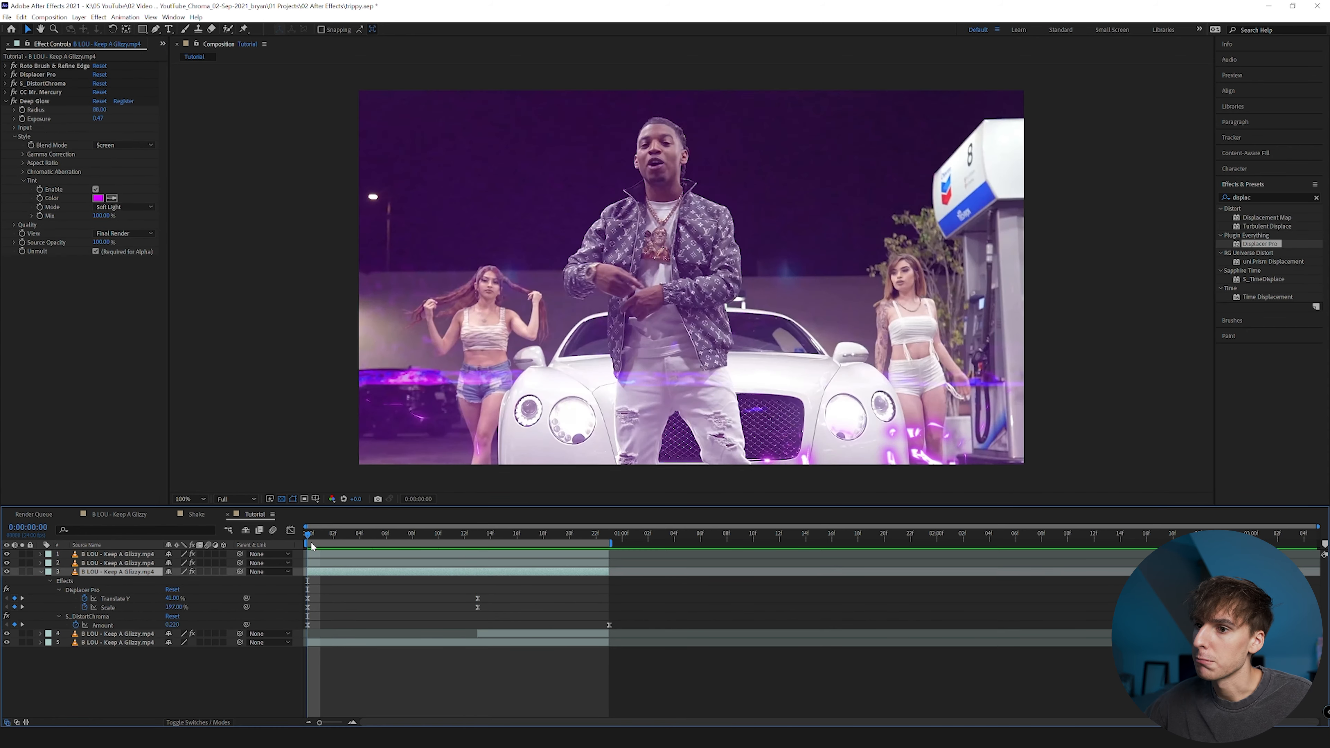
key(space)
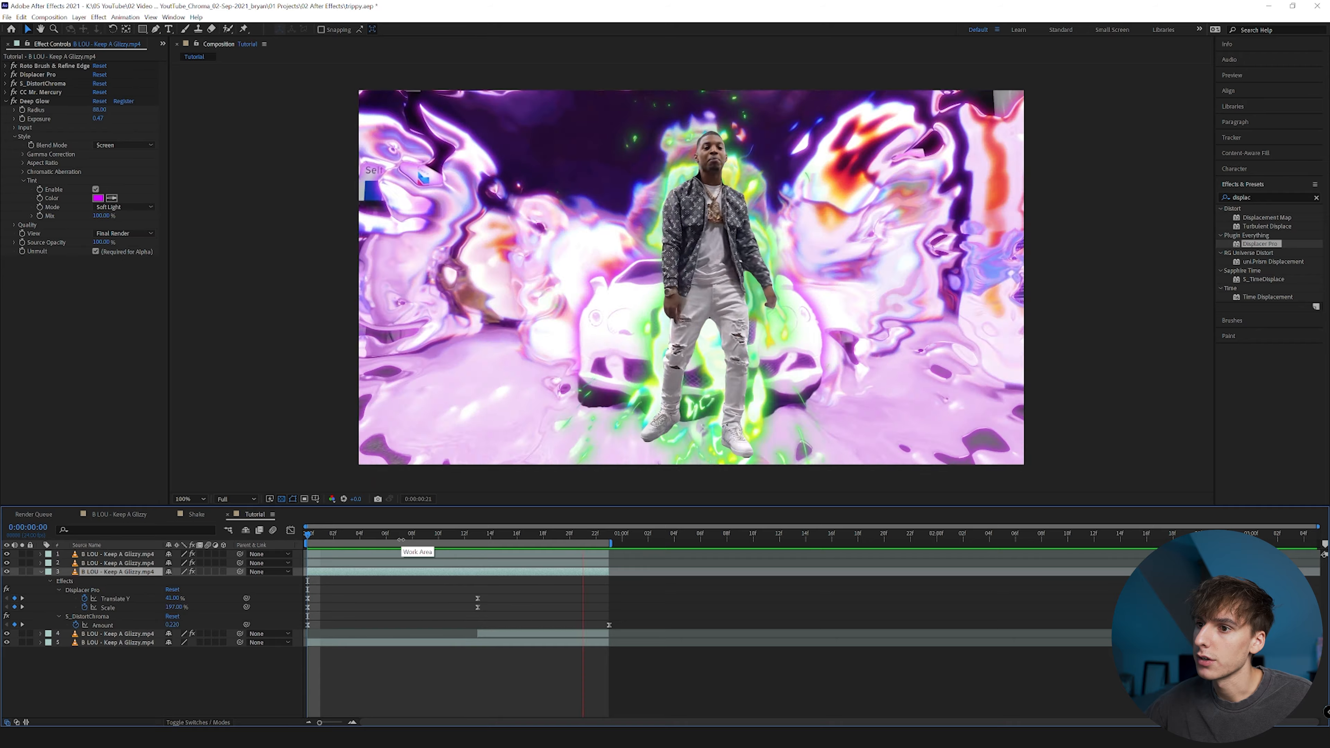
key(space)
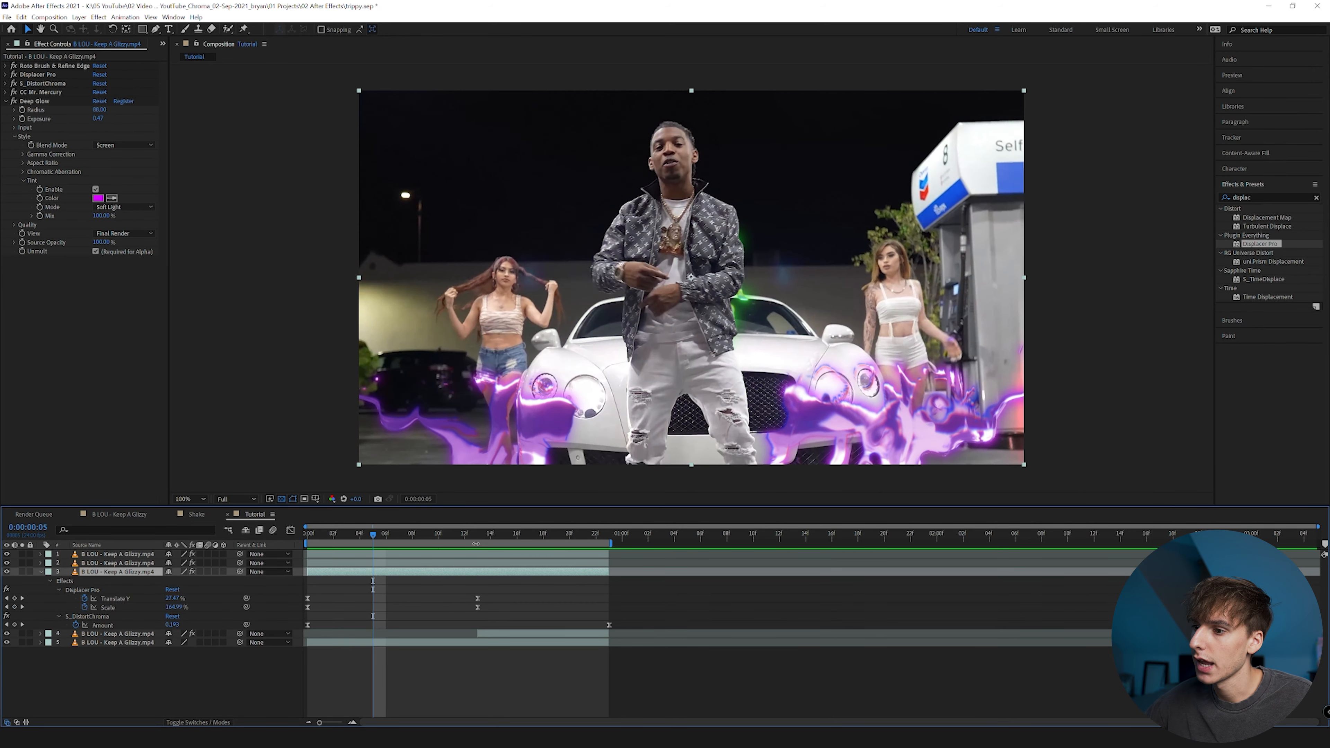
At frame 13, keyframe Displacer Pro's Scale at 100% and Translate Y at 0% on the trimmed background copy
click(477, 536)
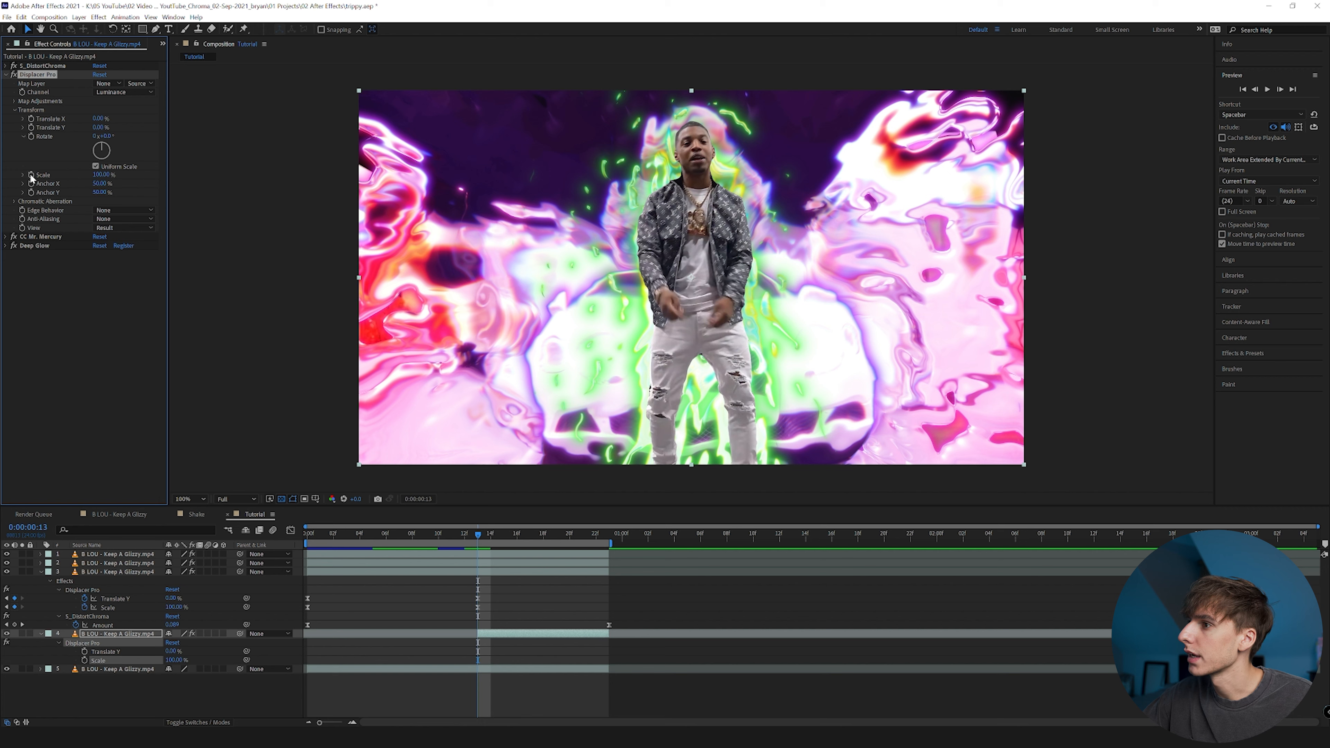
click(31, 175)
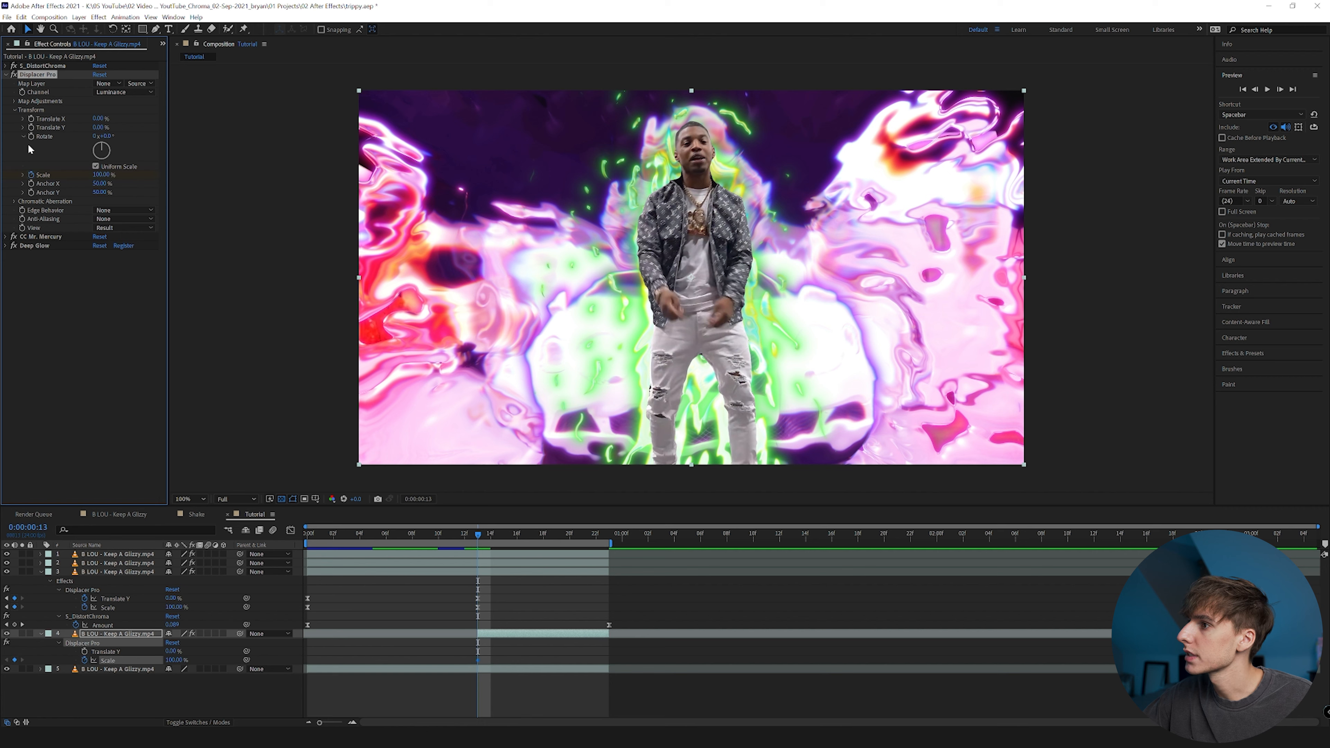
click(30, 126)
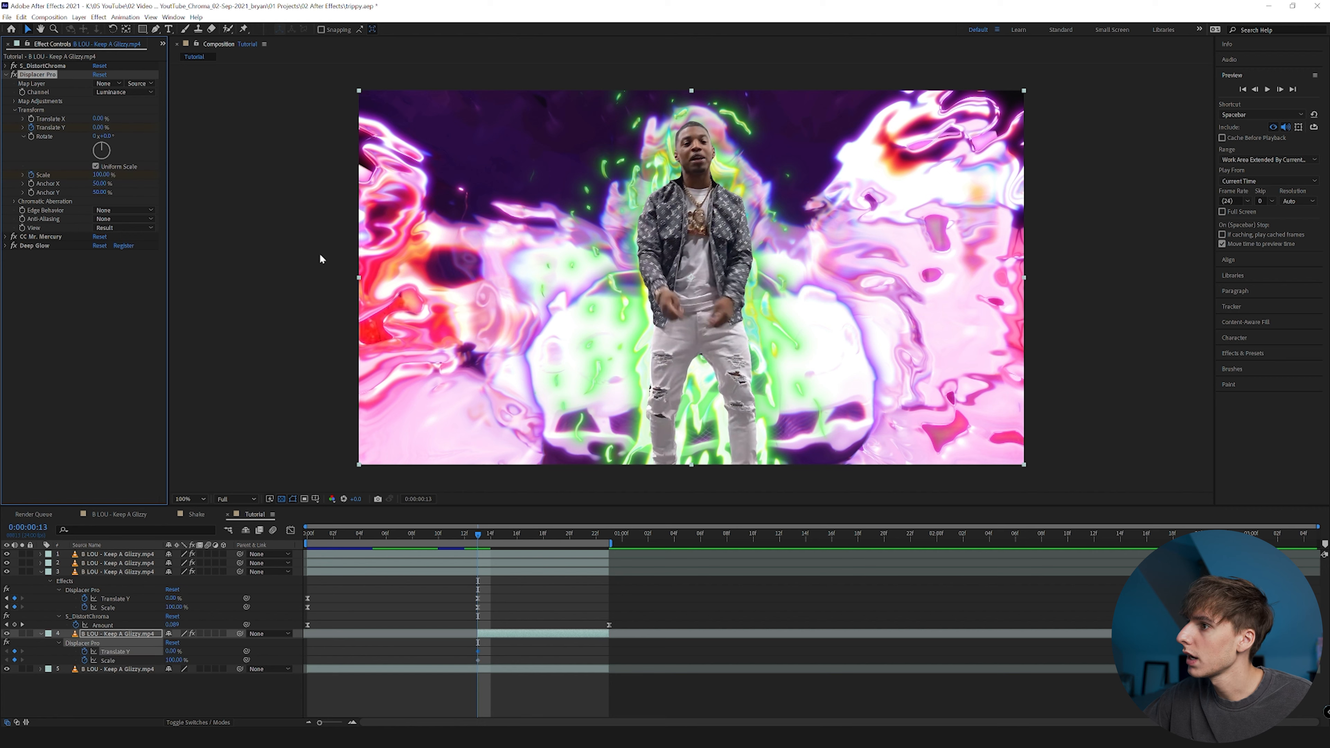
Keyframe a higher Displacer Pro Scale and a Translate Y of 40% at the end of the background copy, and preview it
key(o)
drag(102, 174, 151, 174)
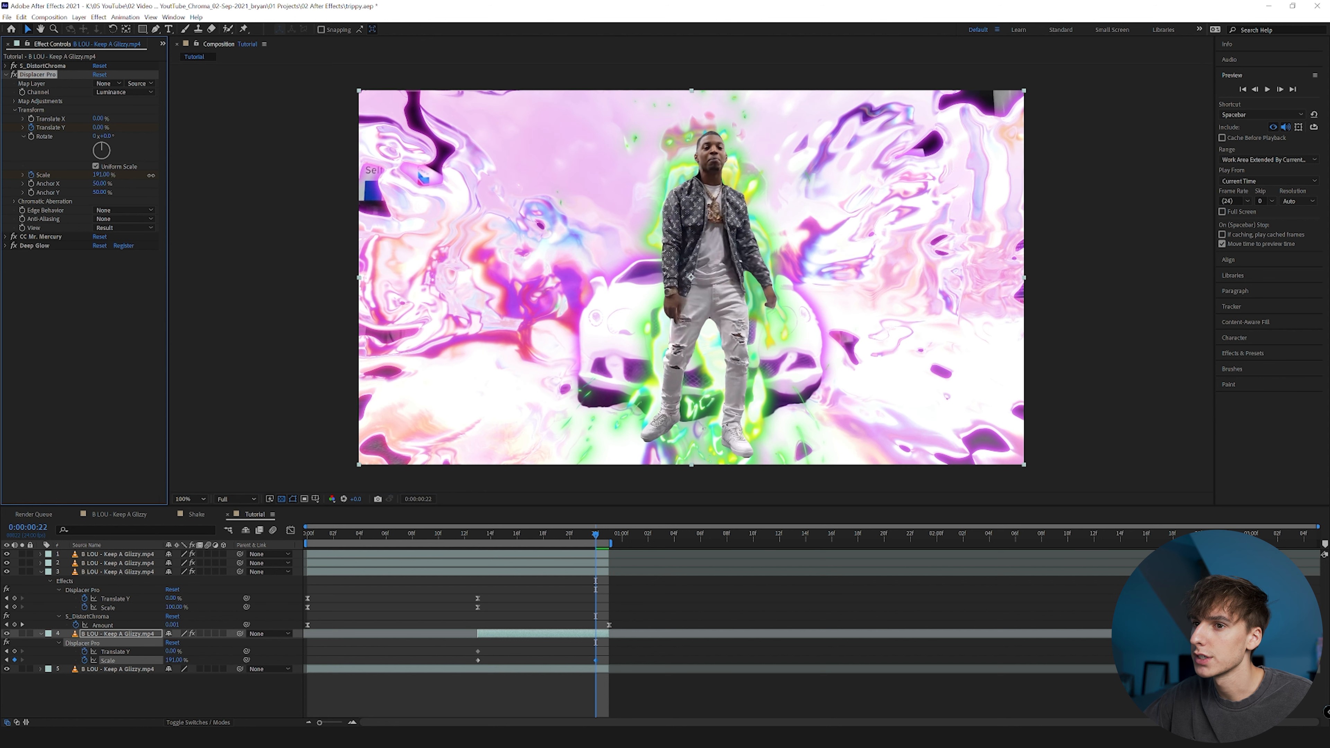
click(104, 126)
text(40)
key(Return)
mouse_move(606, 647)
mouse_down()
mouse_move(590, 664)
mouse_move(601, 659)
mouse_up()
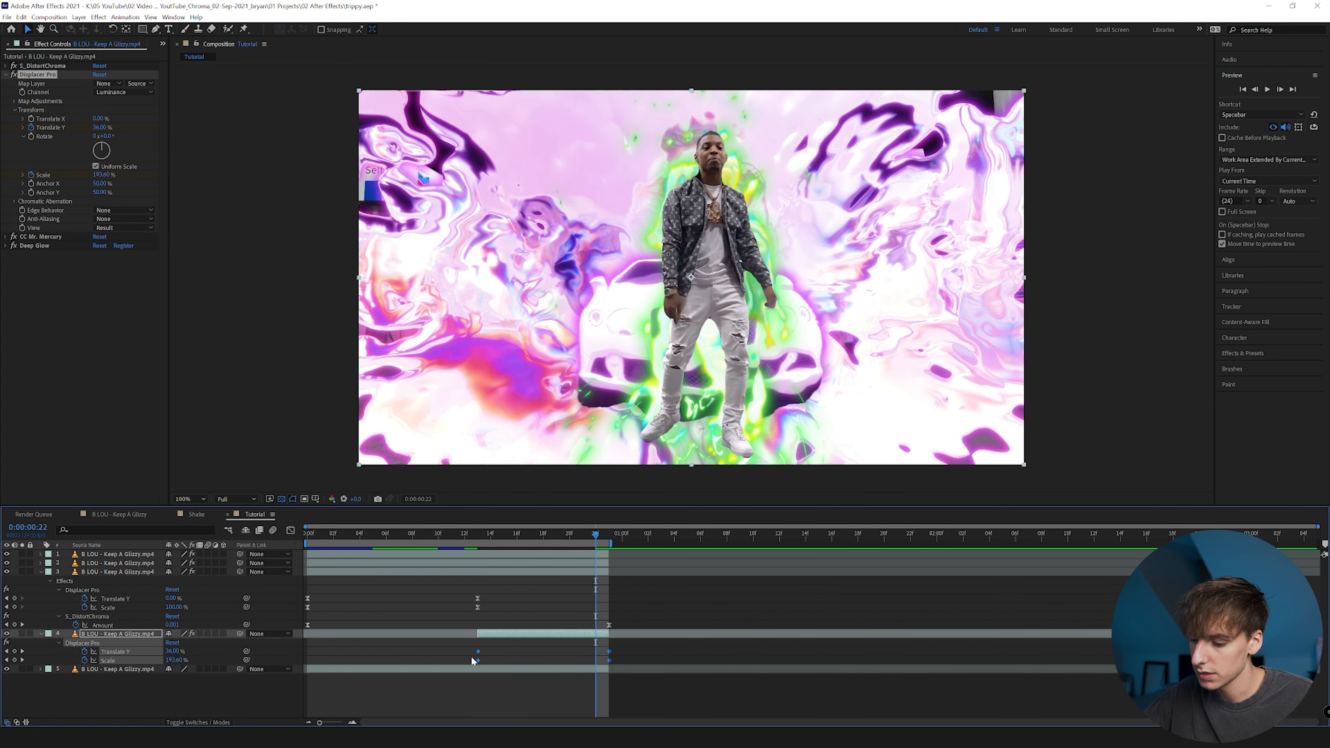
click(463, 535)
key(space)
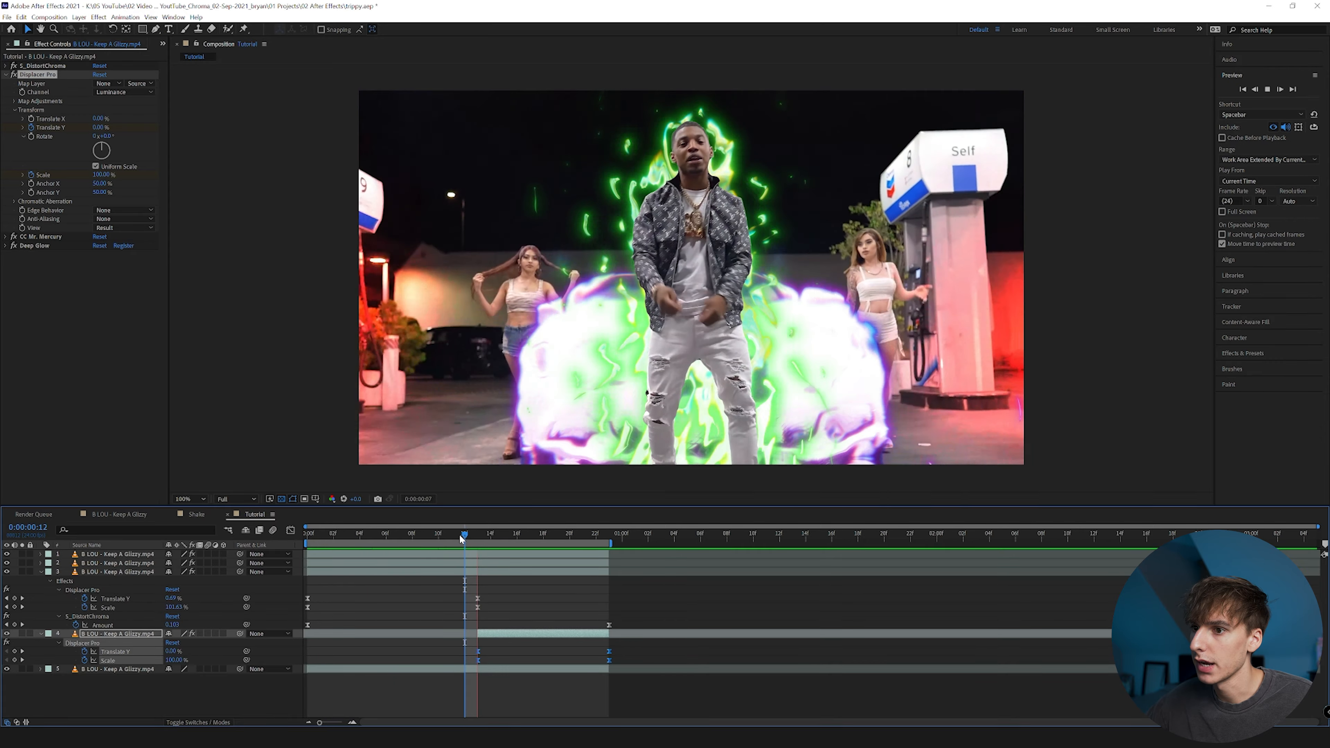
Set the background copy's Deep Glow tint mode to Overlay, lower the Exposure and shift the tint colour toward blue
click(6, 245)
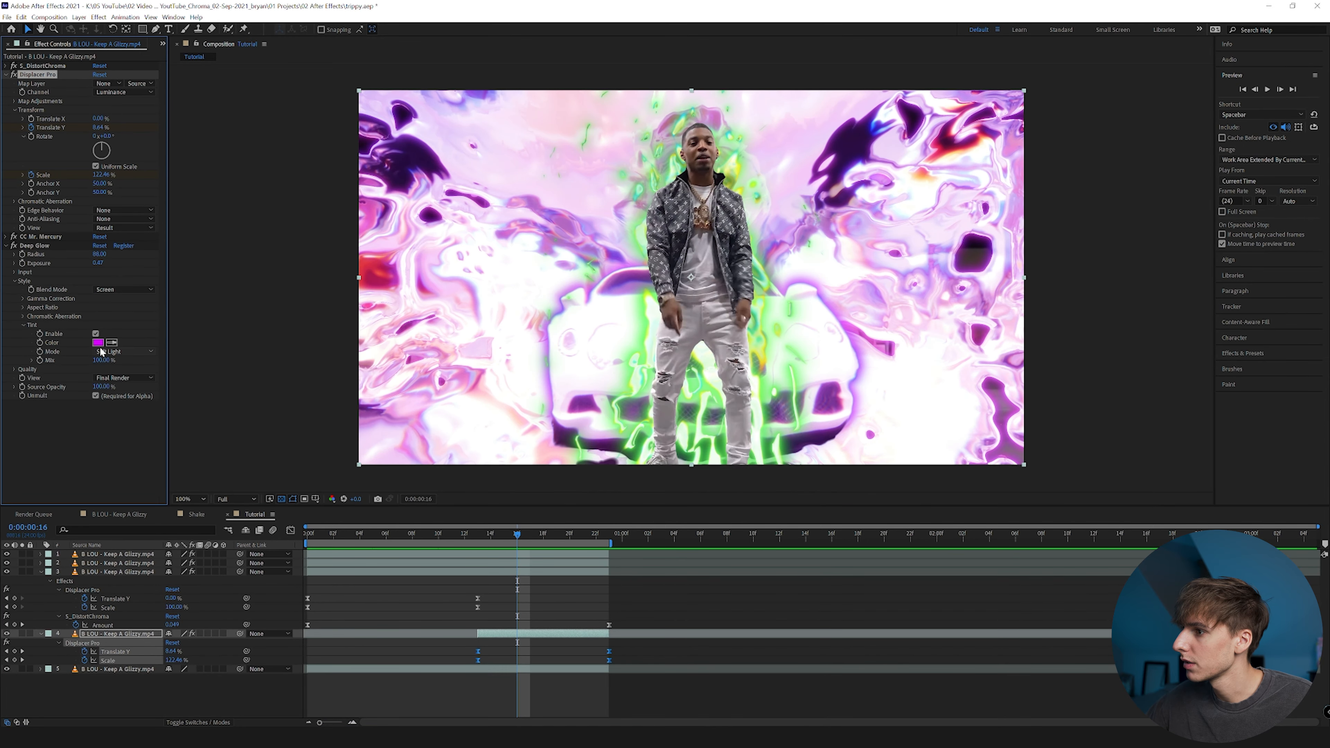
click(113, 352)
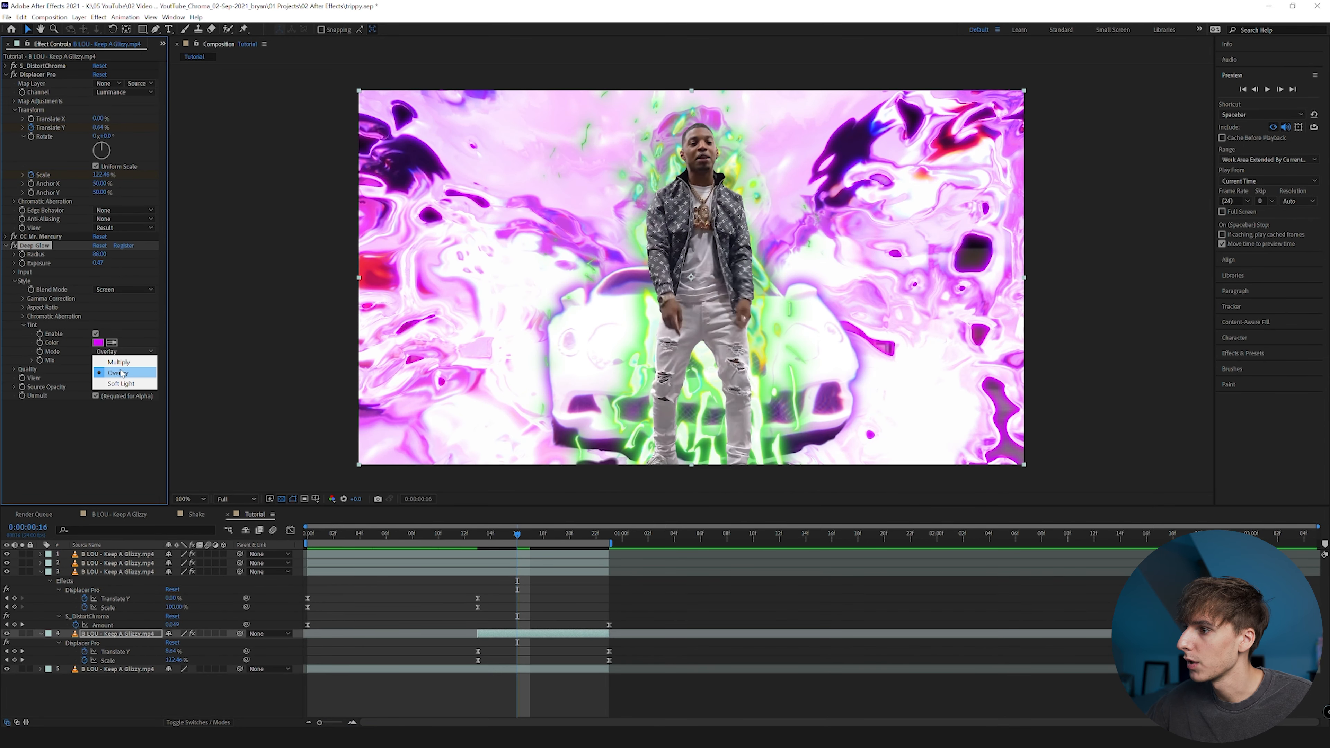
click(120, 373)
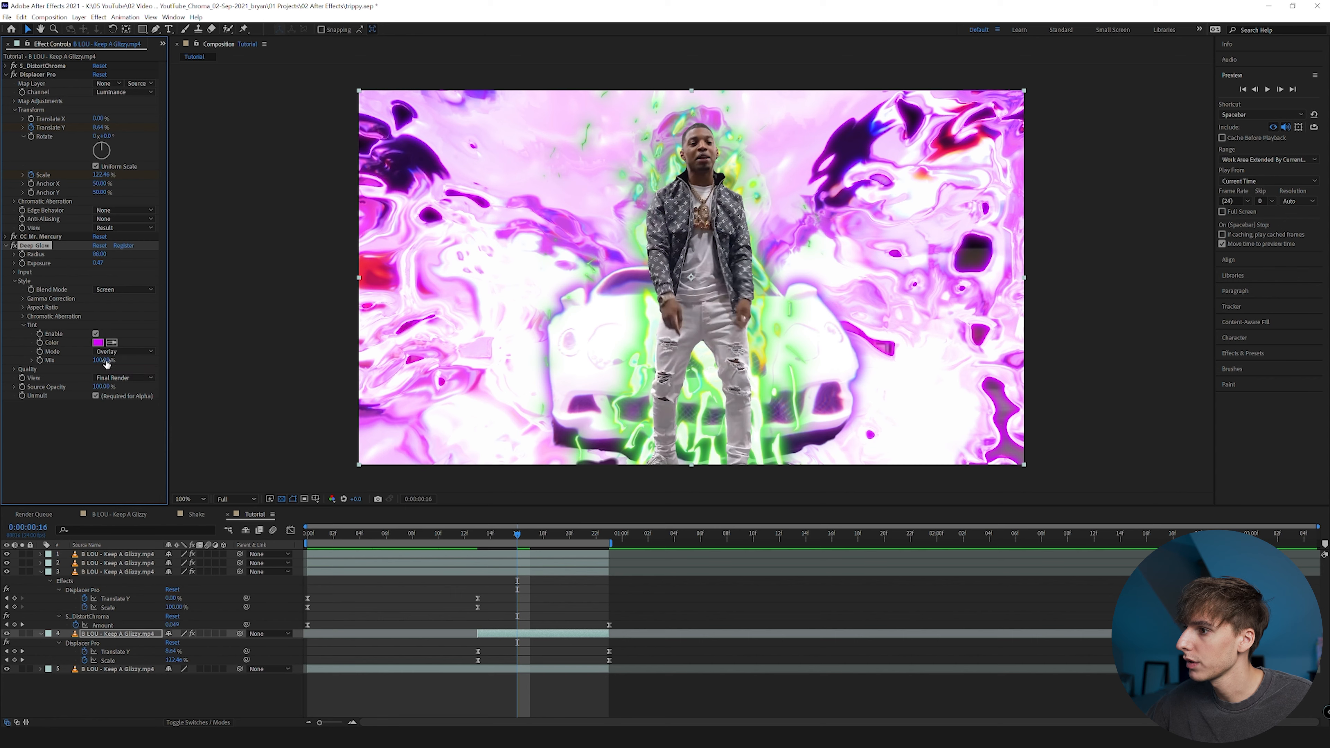
drag(97, 263, 92, 264)
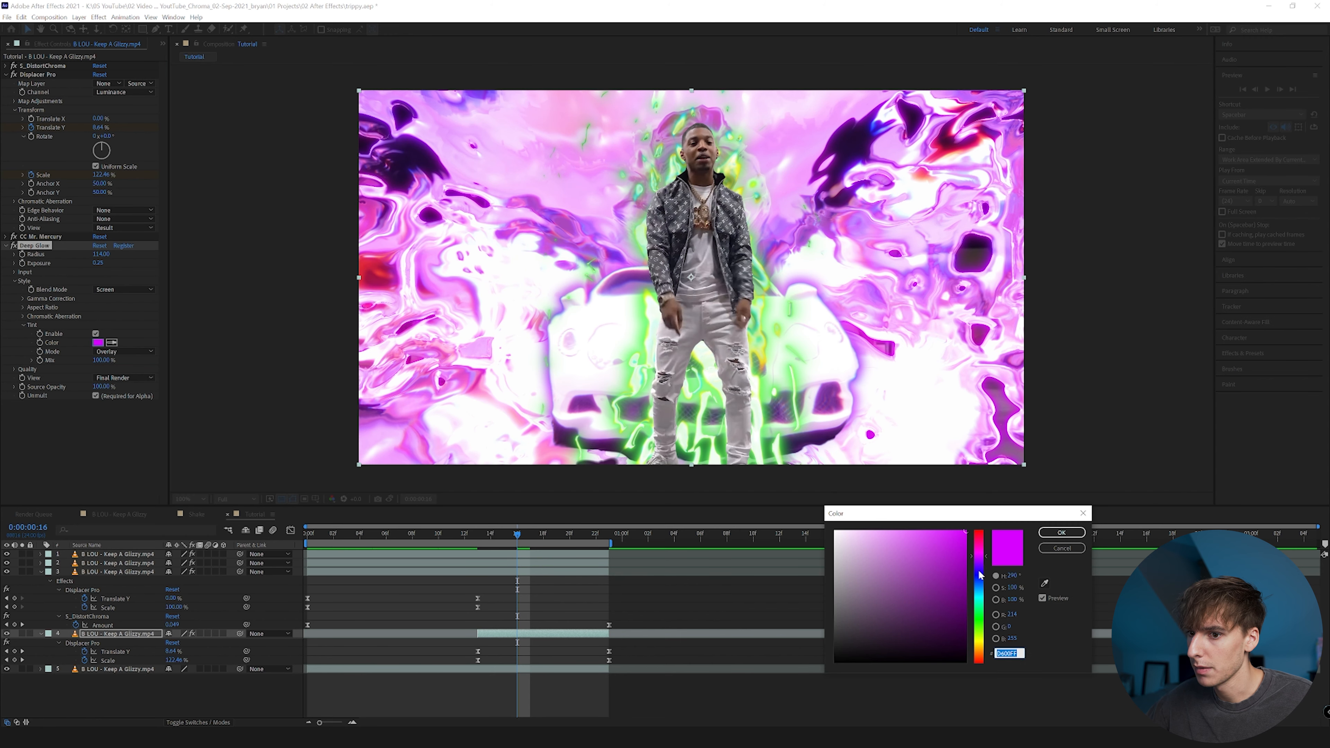
click(982, 567)
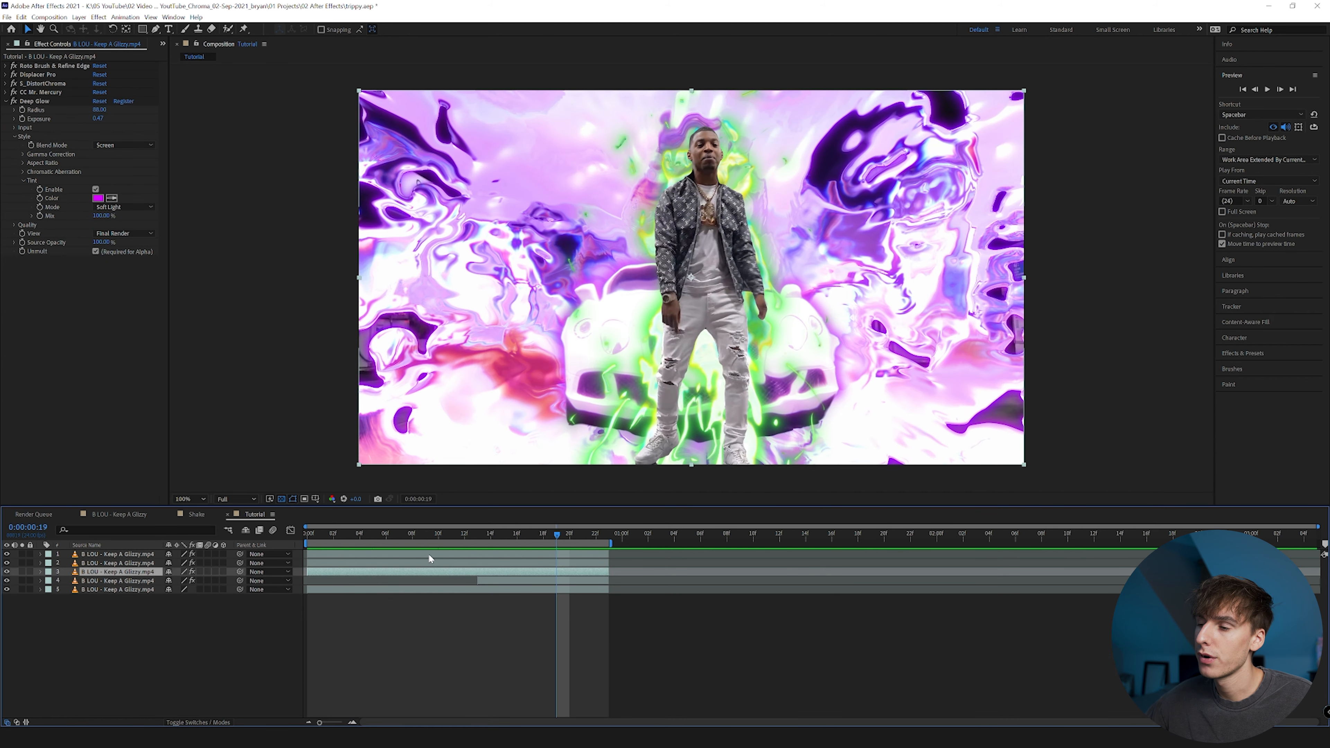
Pre-compose all five footage layers into a composition named Shake Tutorial
click(448, 555)
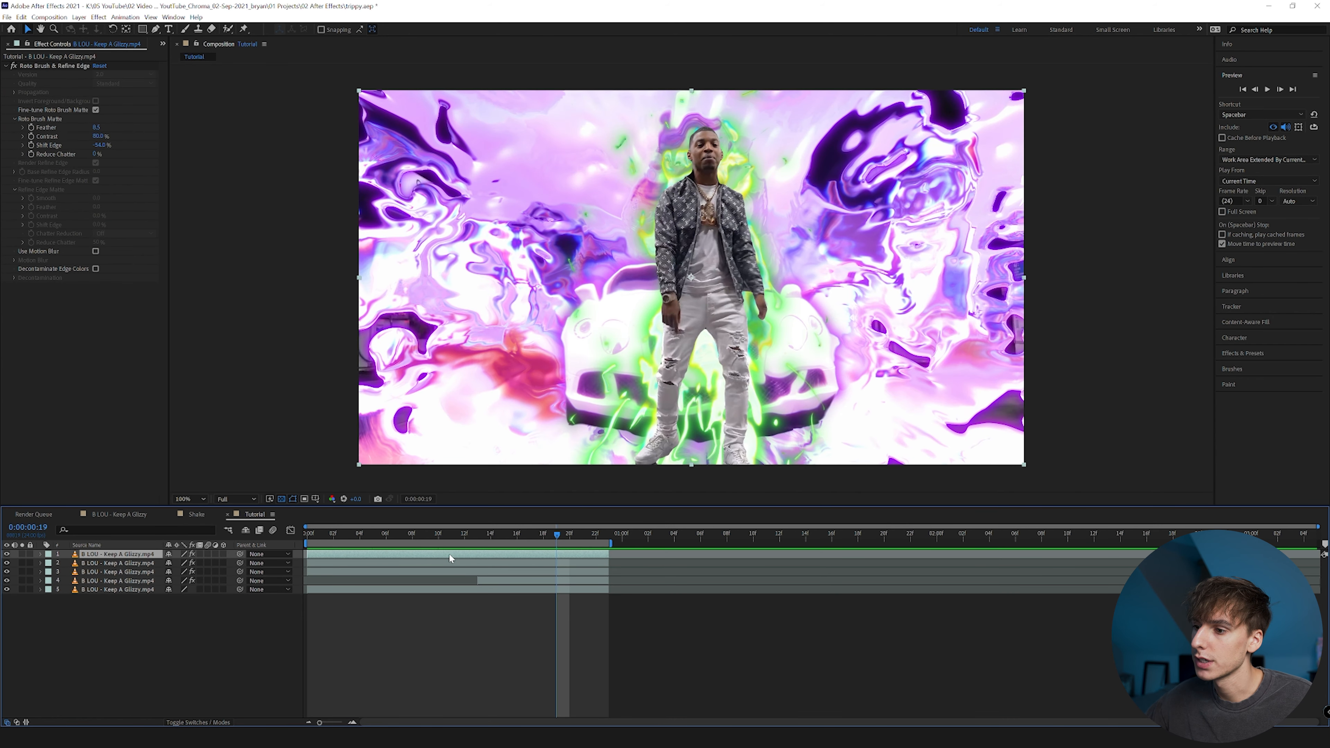
shift+click(458, 590)
right_click(458, 588)
click(486, 536)
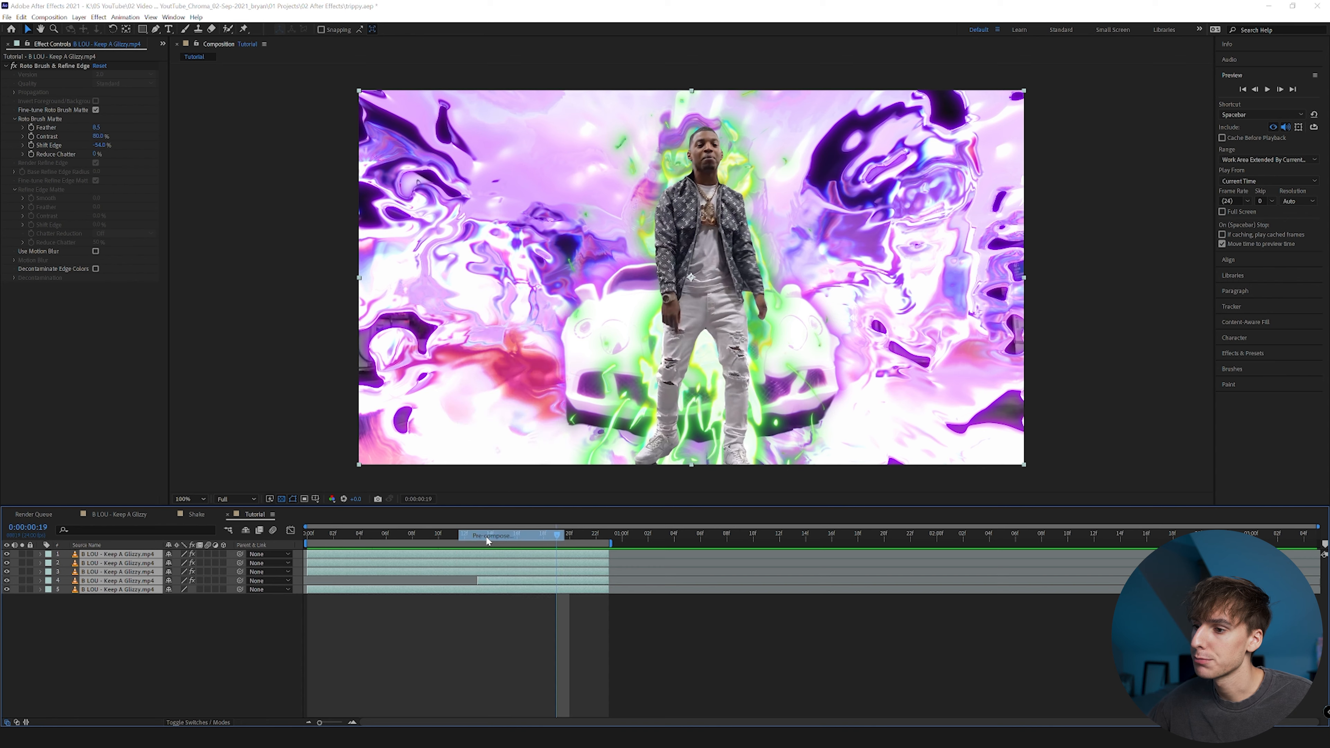
key(Return)
Find the S_Shake effect and apply it to the Shake Tutorial layer with the playhead at frame 13
drag(419, 542, 471, 545)
click(475, 554)
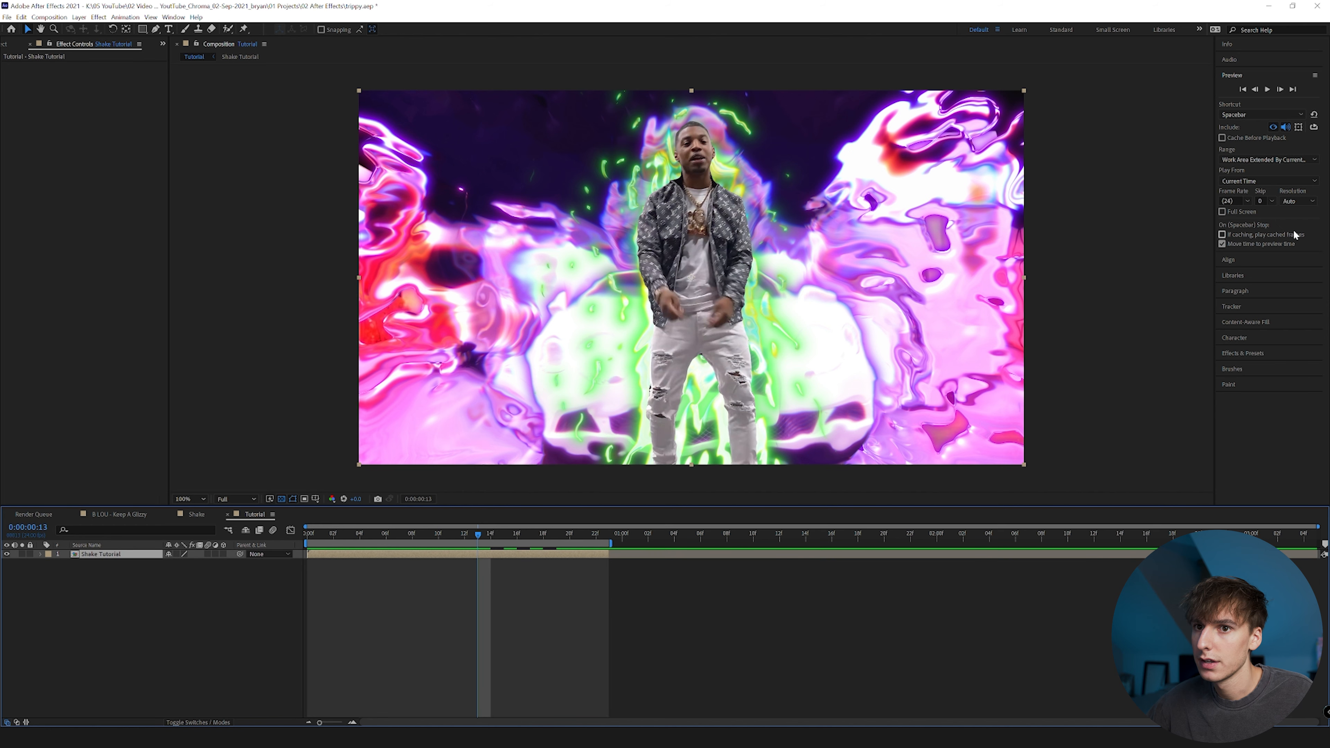
click(1247, 351)
click(1264, 196)
text(shake)
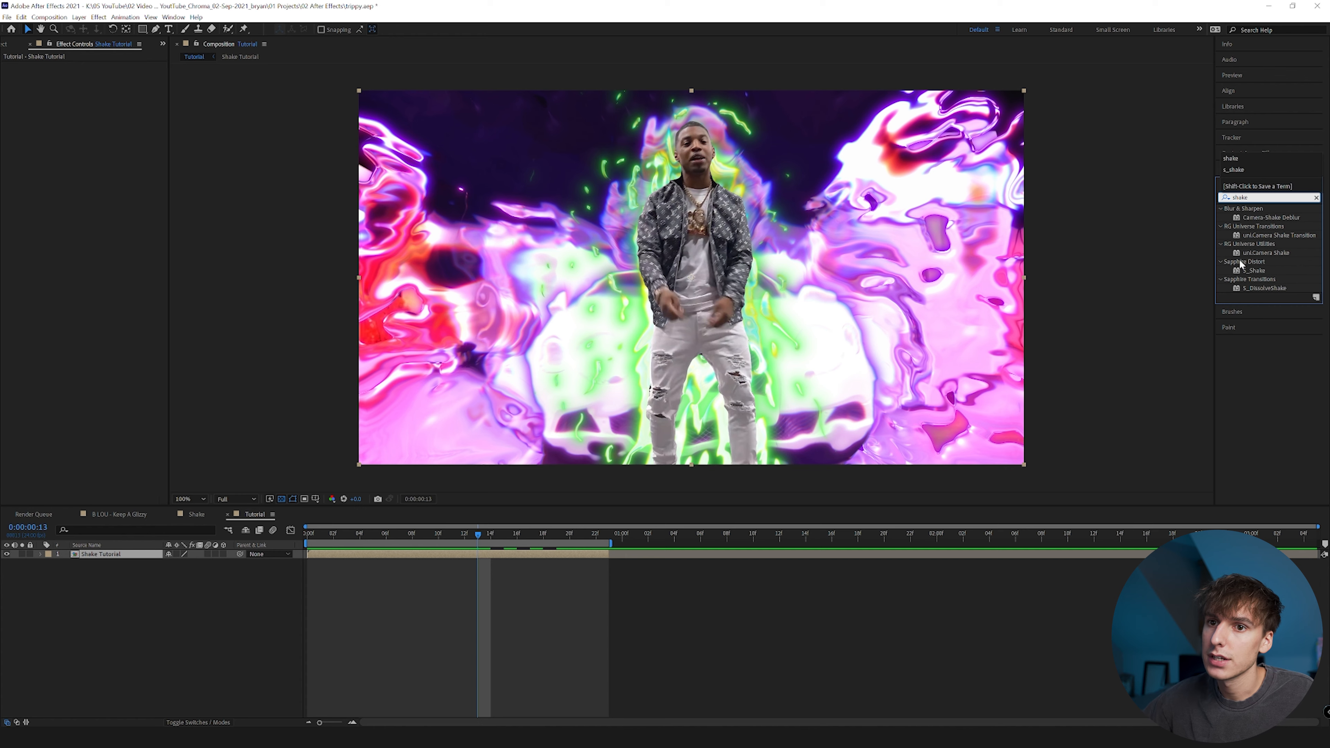
drag(1254, 270, 475, 555)
Keyframe S_Shake at frame 13 with a higher Frequency and an Amplitude of 3
click(98, 101)
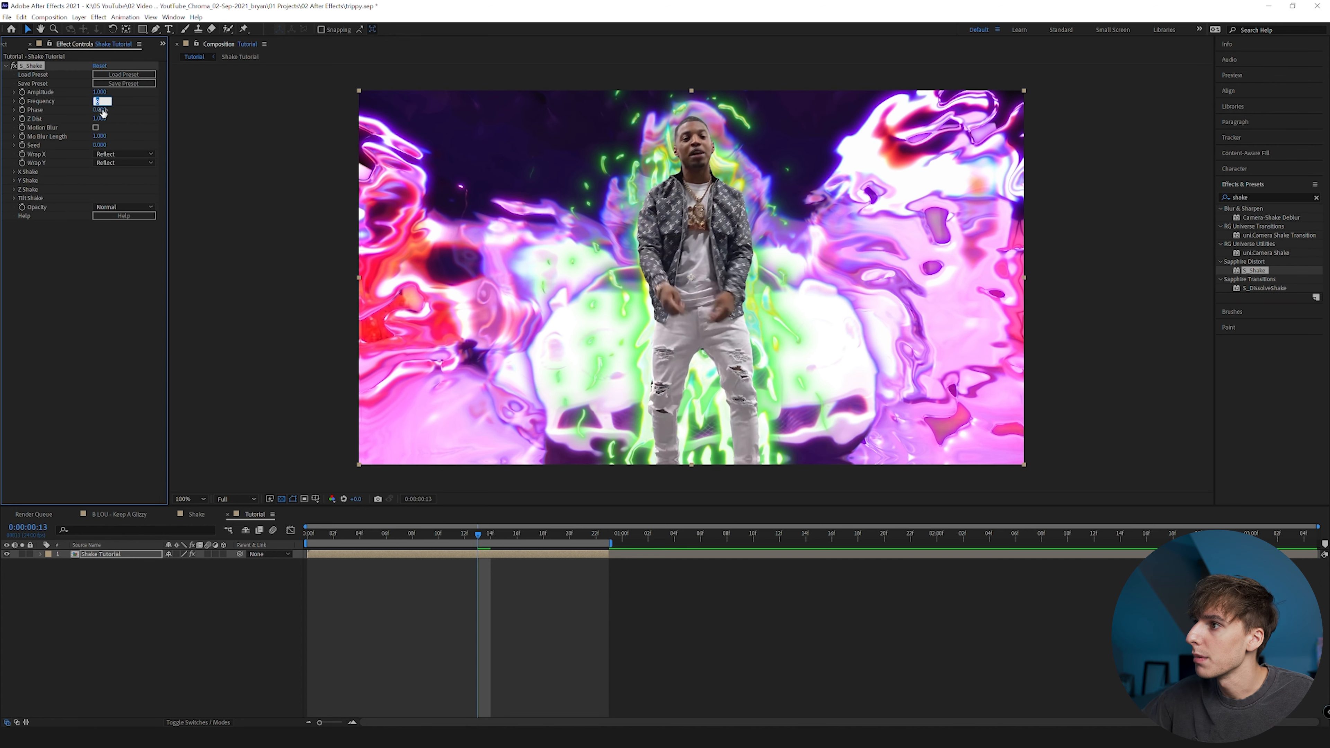
key(Return)
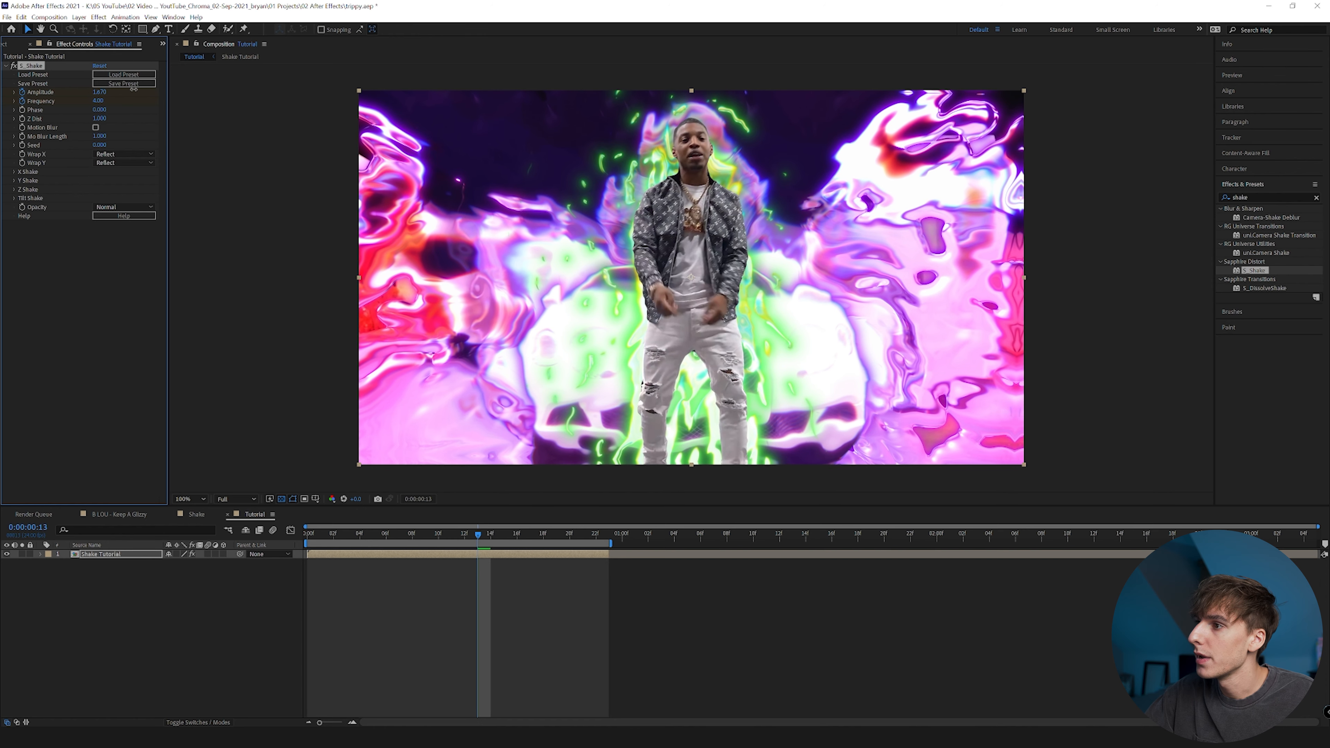
click(100, 92)
text(3)
key(Return)
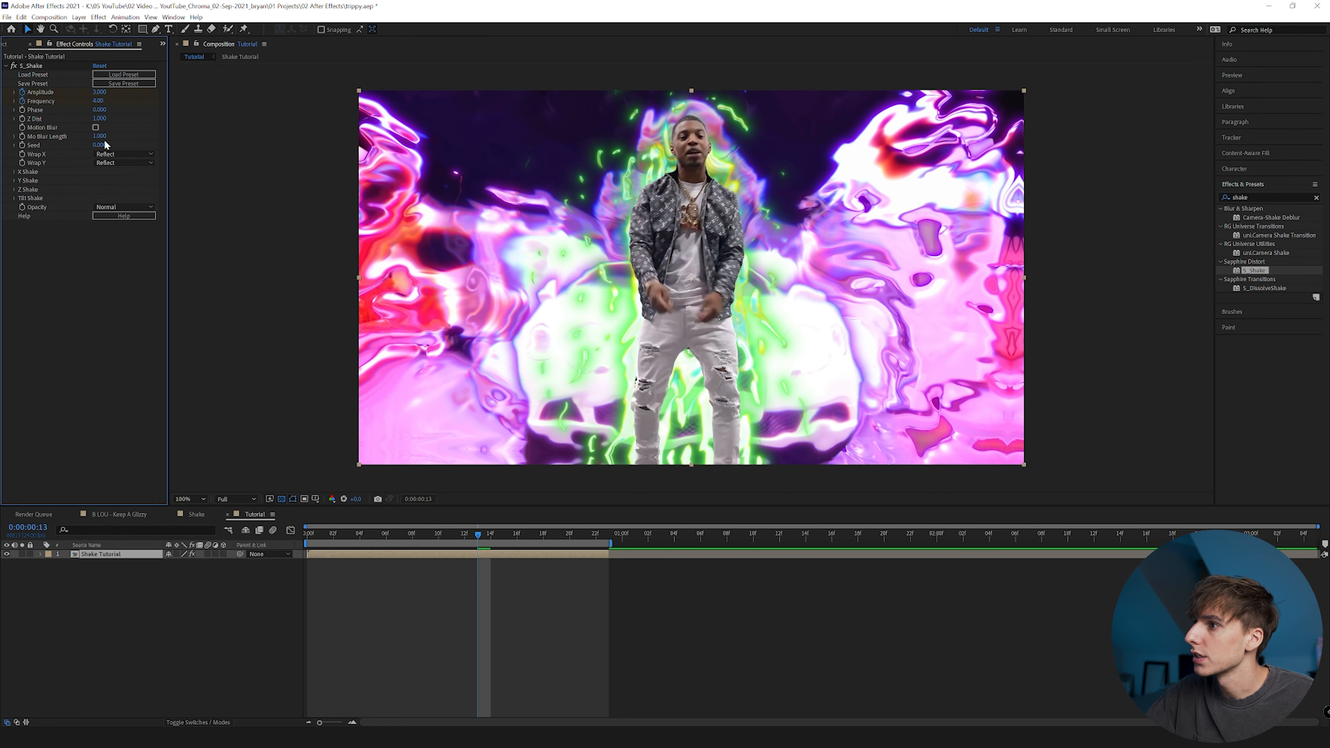
Enable S_Shake's Motion Blur with a Mo Blur Length of 1.470 and reveal the layer's keyframes
click(96, 128)
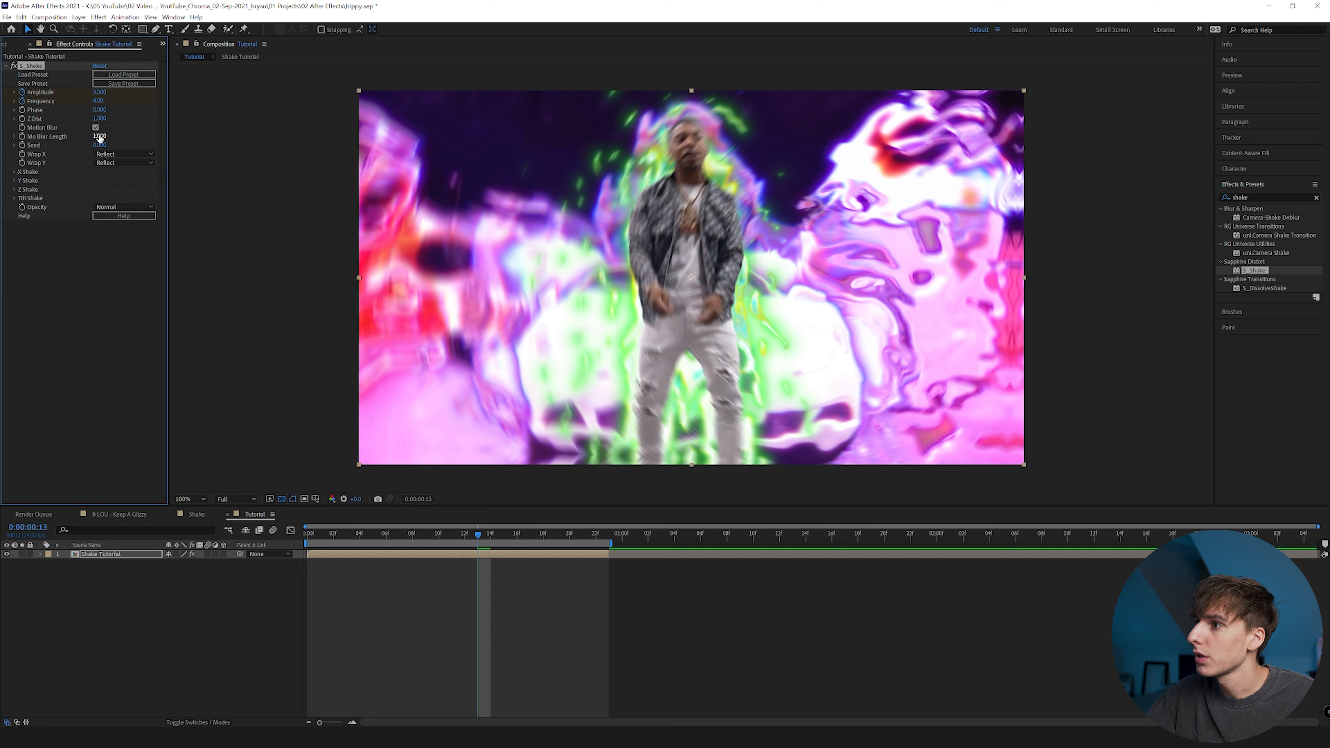
drag(99, 136, 121, 137)
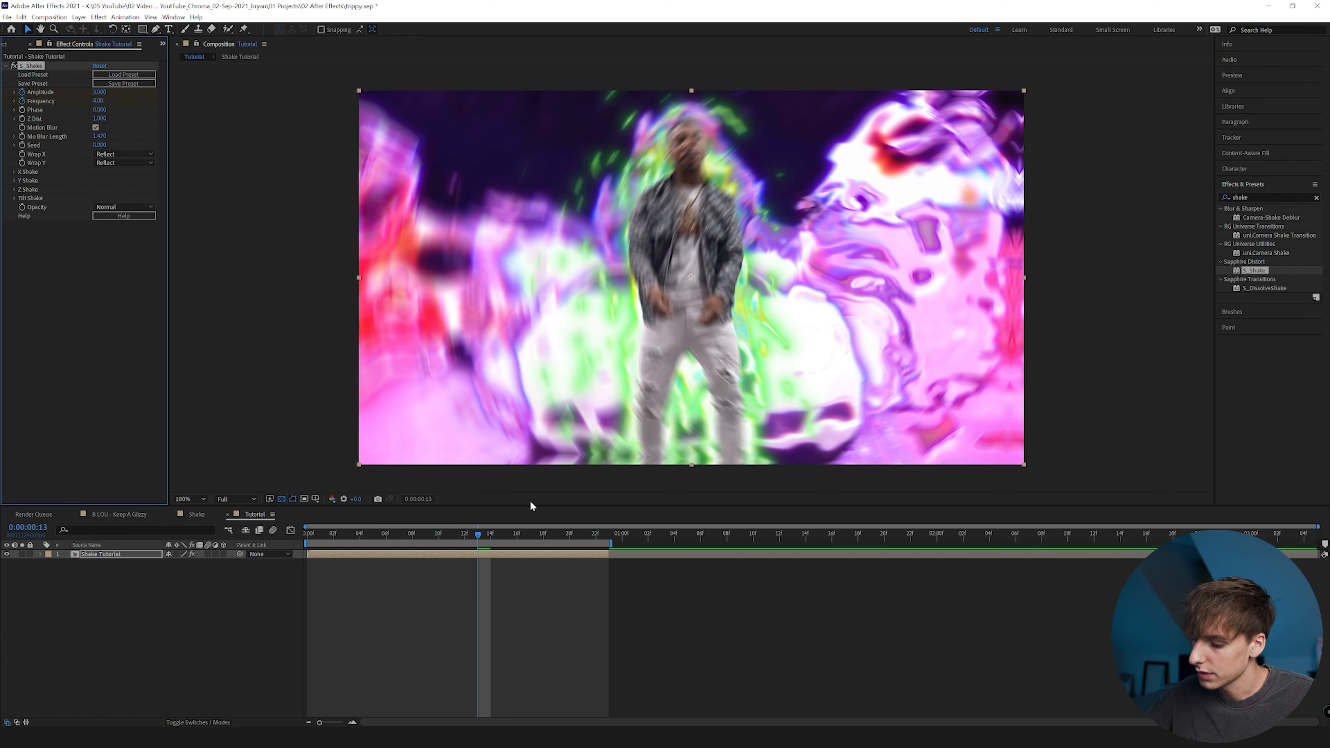
key(u)
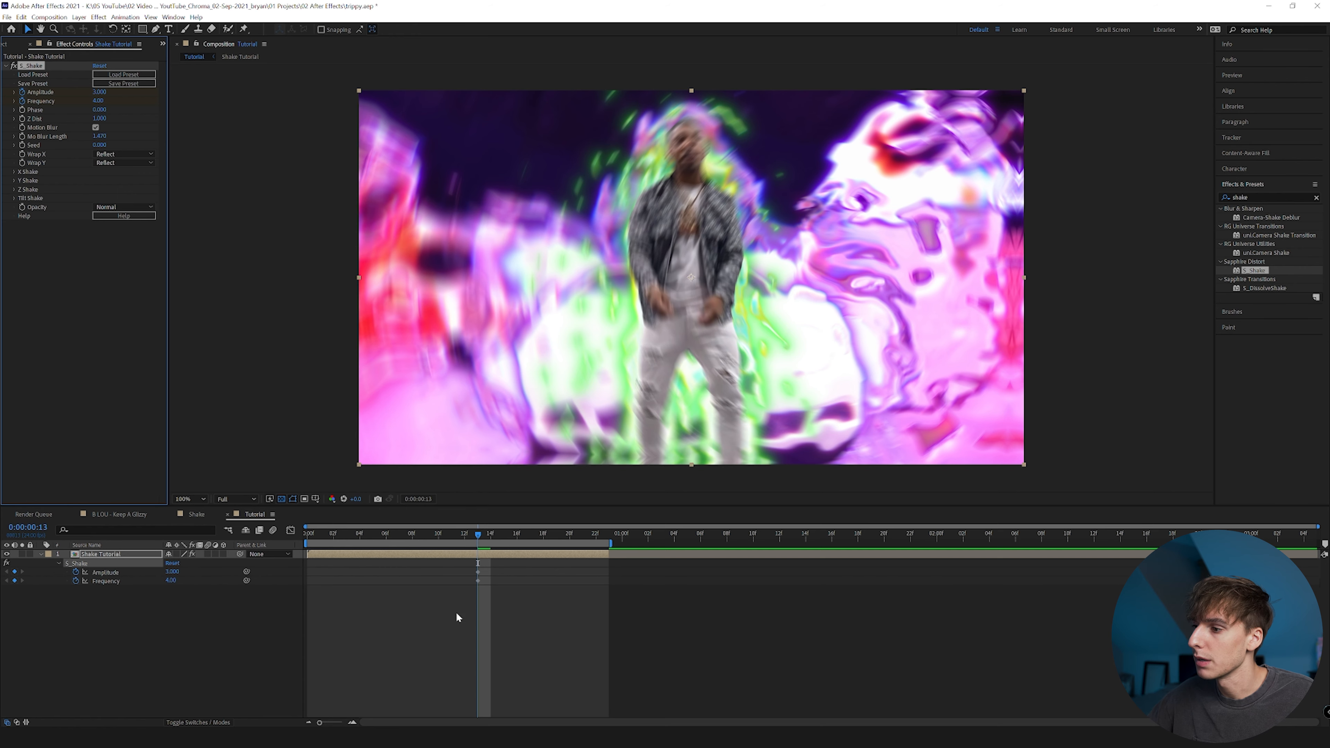
Go back one frame to frame 12 and set S_Shake's Amplitude and Frequency to 0
click(1232, 75)
click(1255, 89)
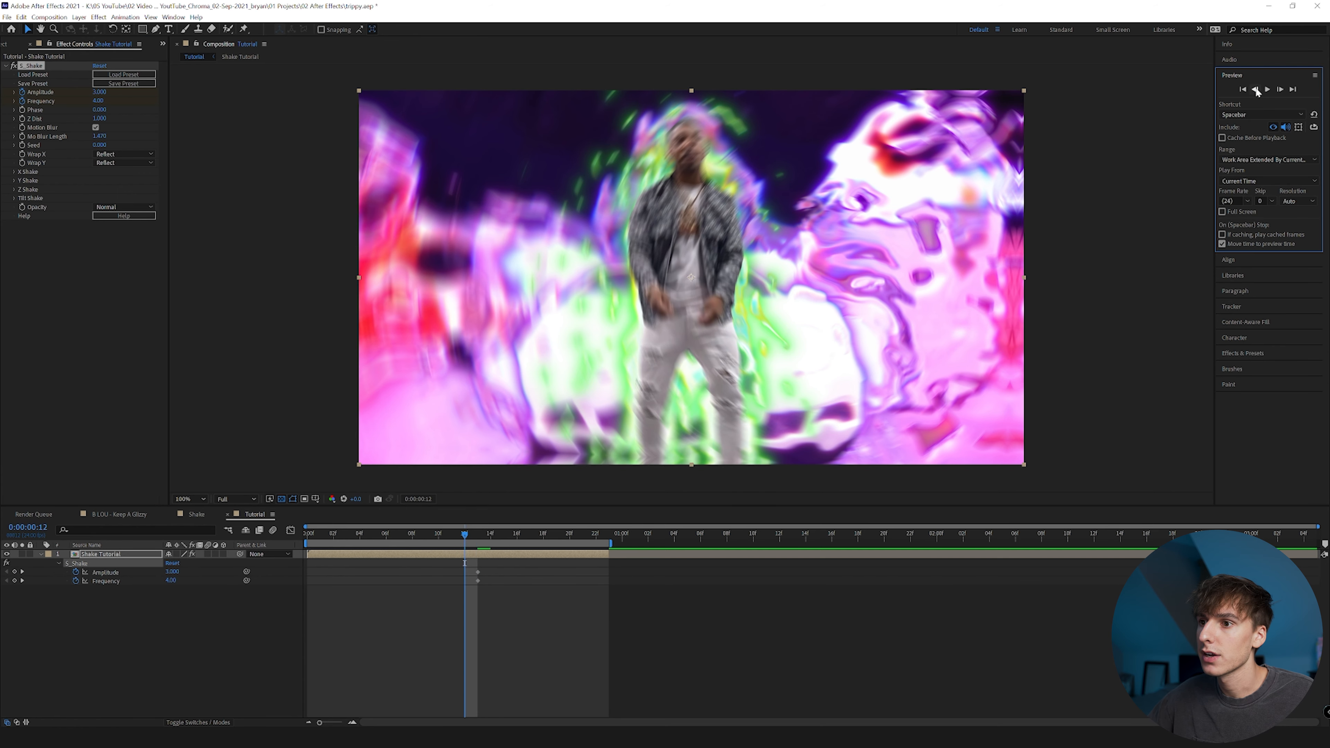
click(99, 92)
text(0)
click(126, 102)
click(99, 101)
text(0)
click(76, 304)
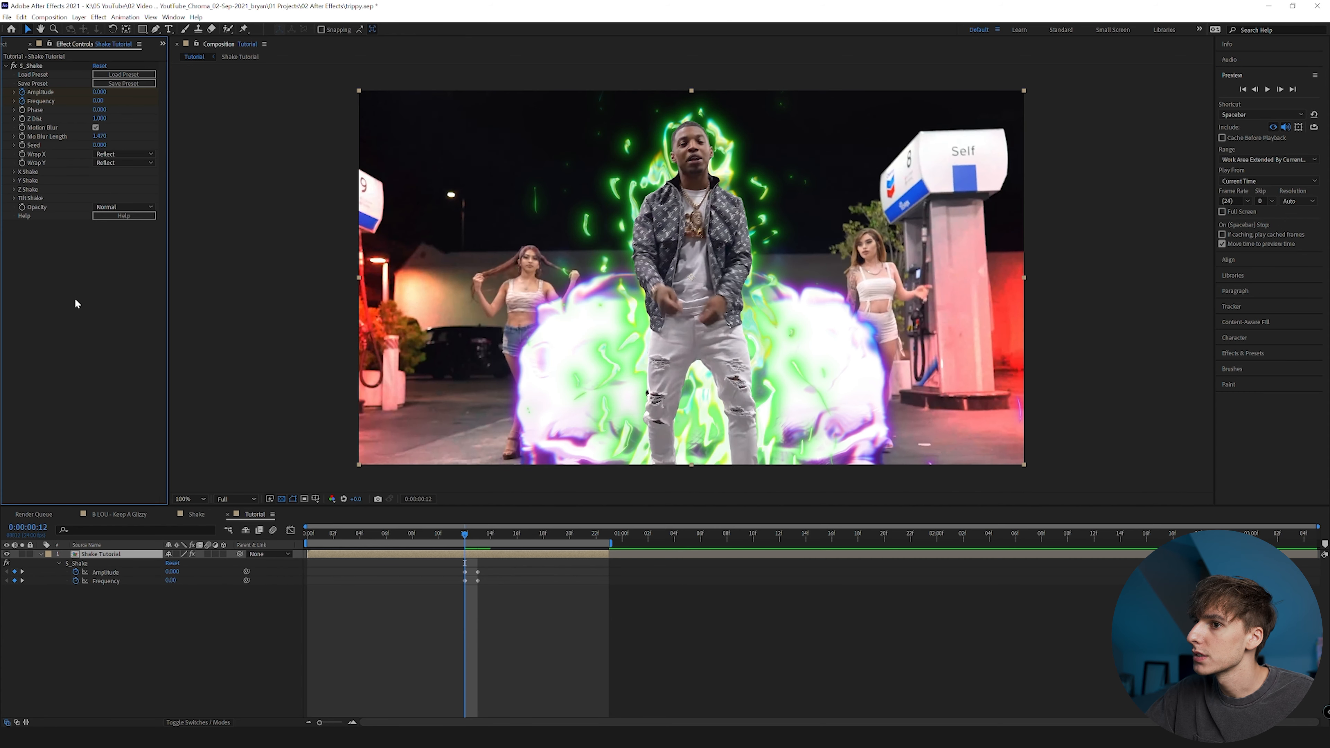
Set S_Shake's Amplitude to 0 and Frequency to 1 at frame 22, and move these end keyframes to the end of the work area
click(1280, 90)
click(1281, 90)
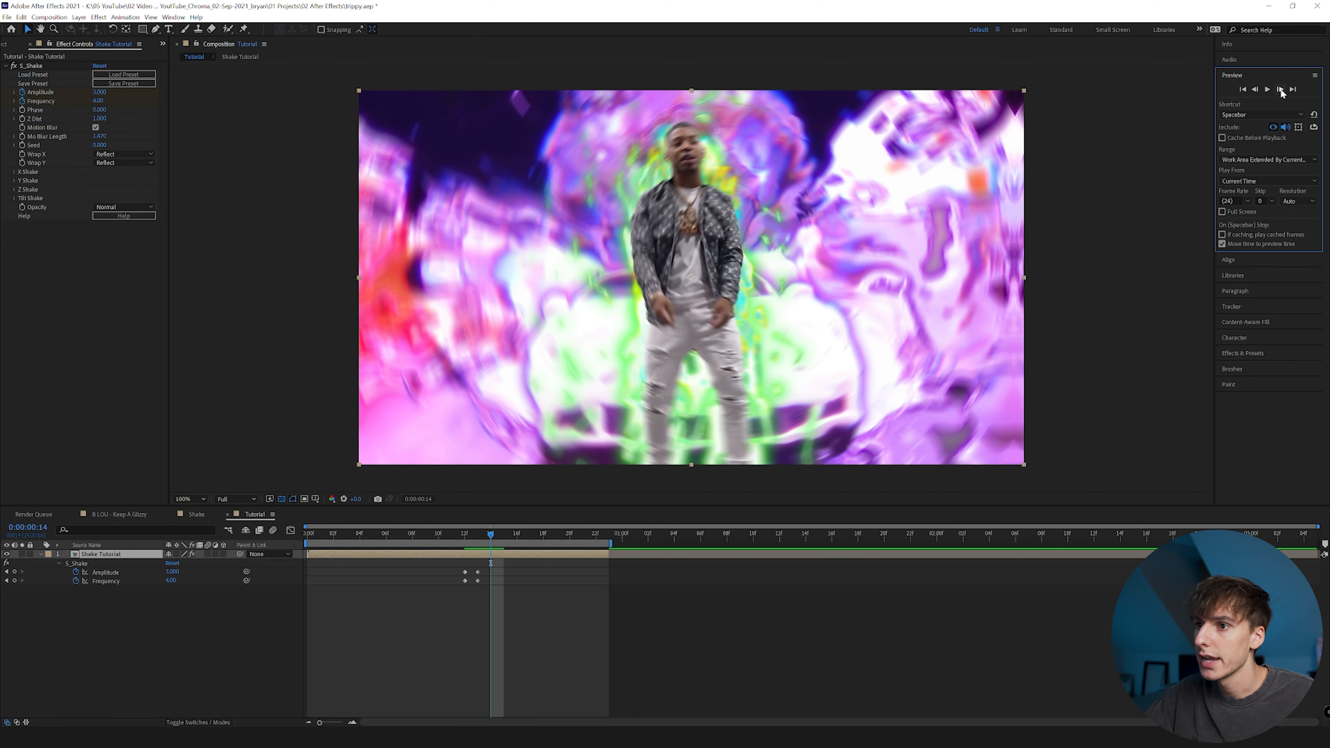
click(1282, 89)
click(1281, 90)
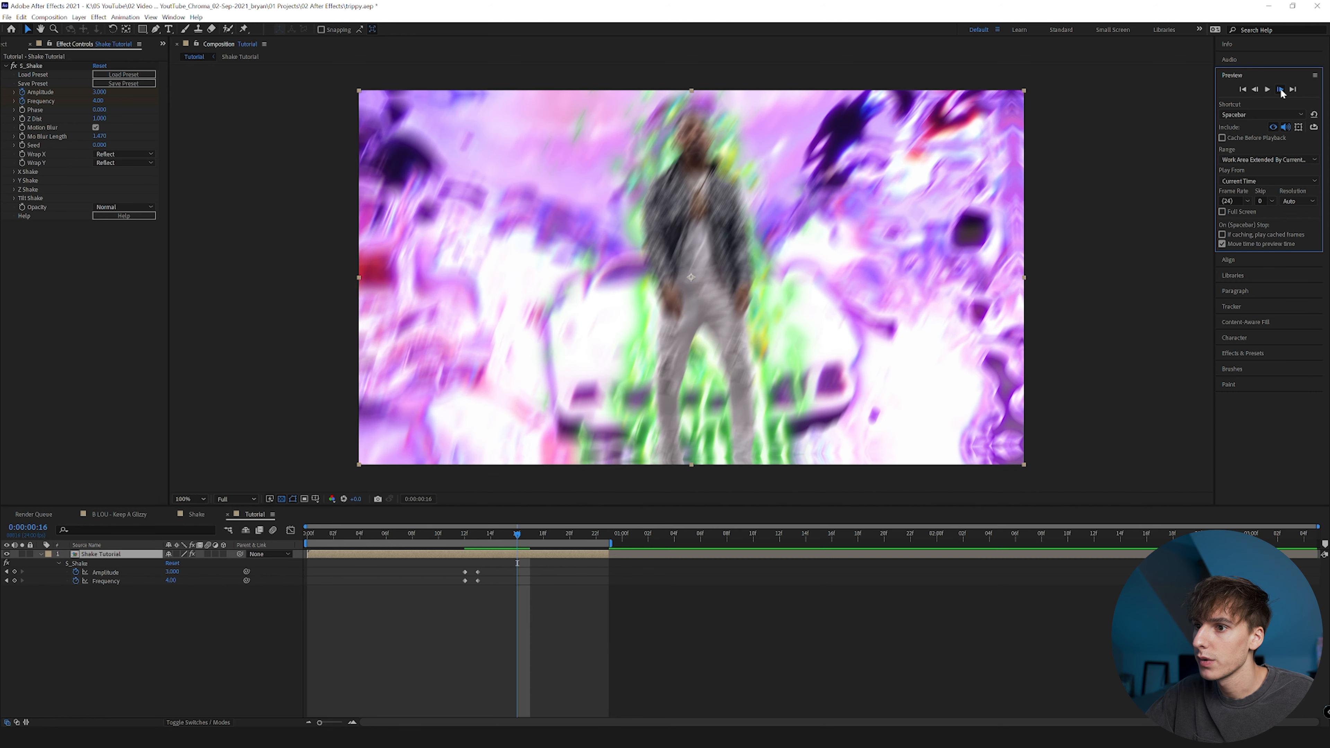
click(1281, 90)
click(1281, 89)
click(1282, 90)
drag(609, 536, 598, 536)
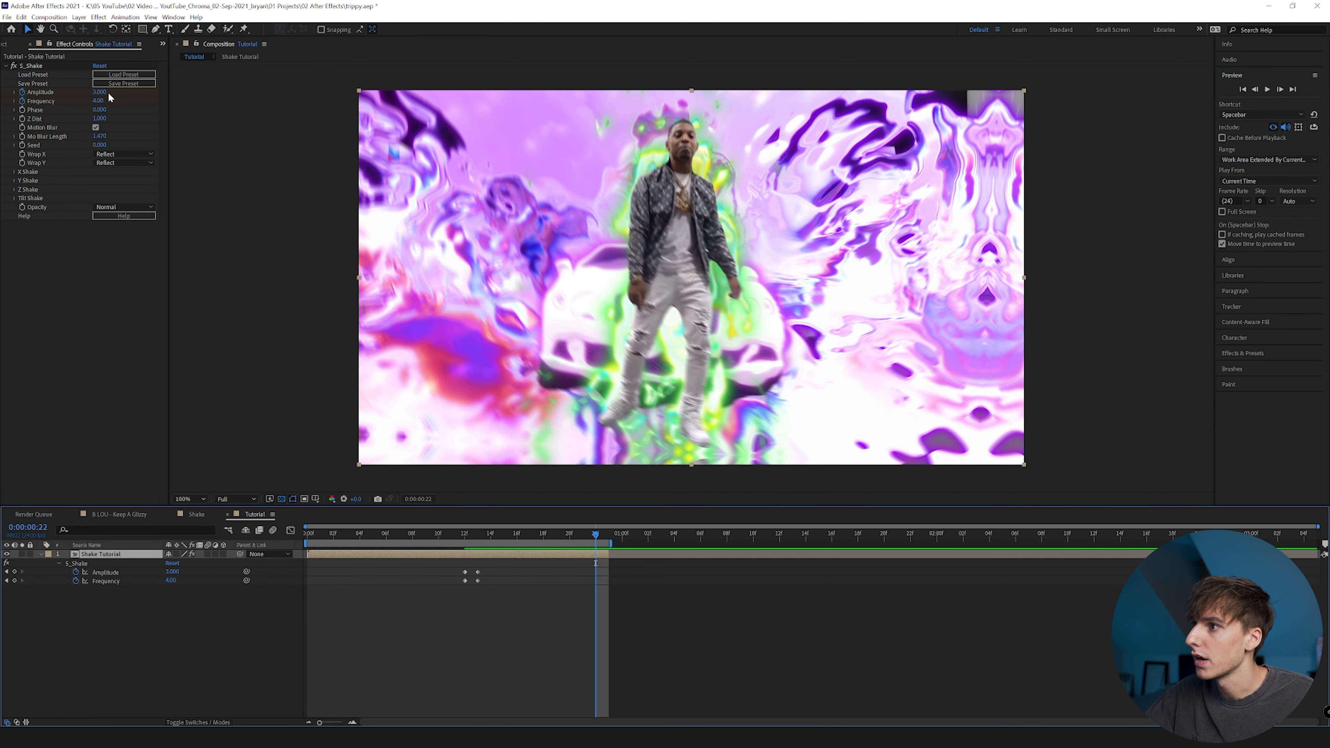
click(108, 92)
text(0)
key(Tab)
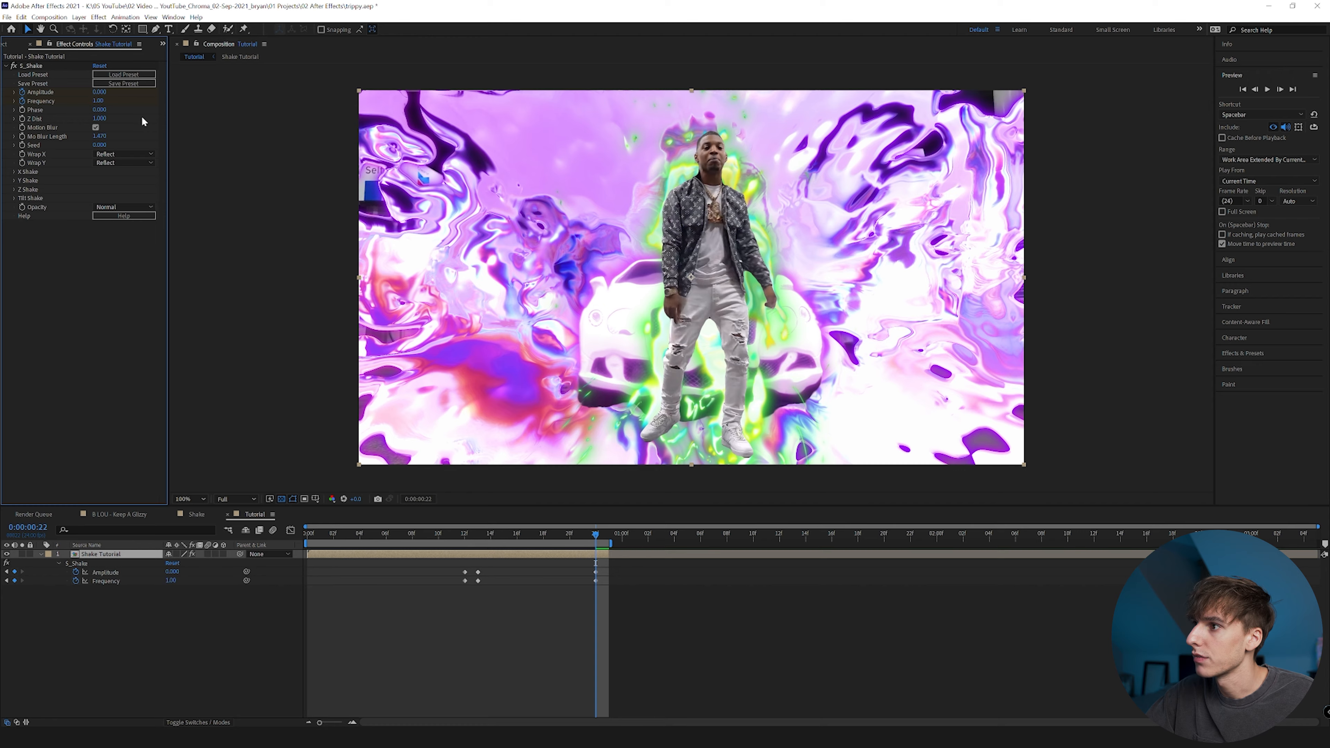
drag(577, 567, 608, 584)
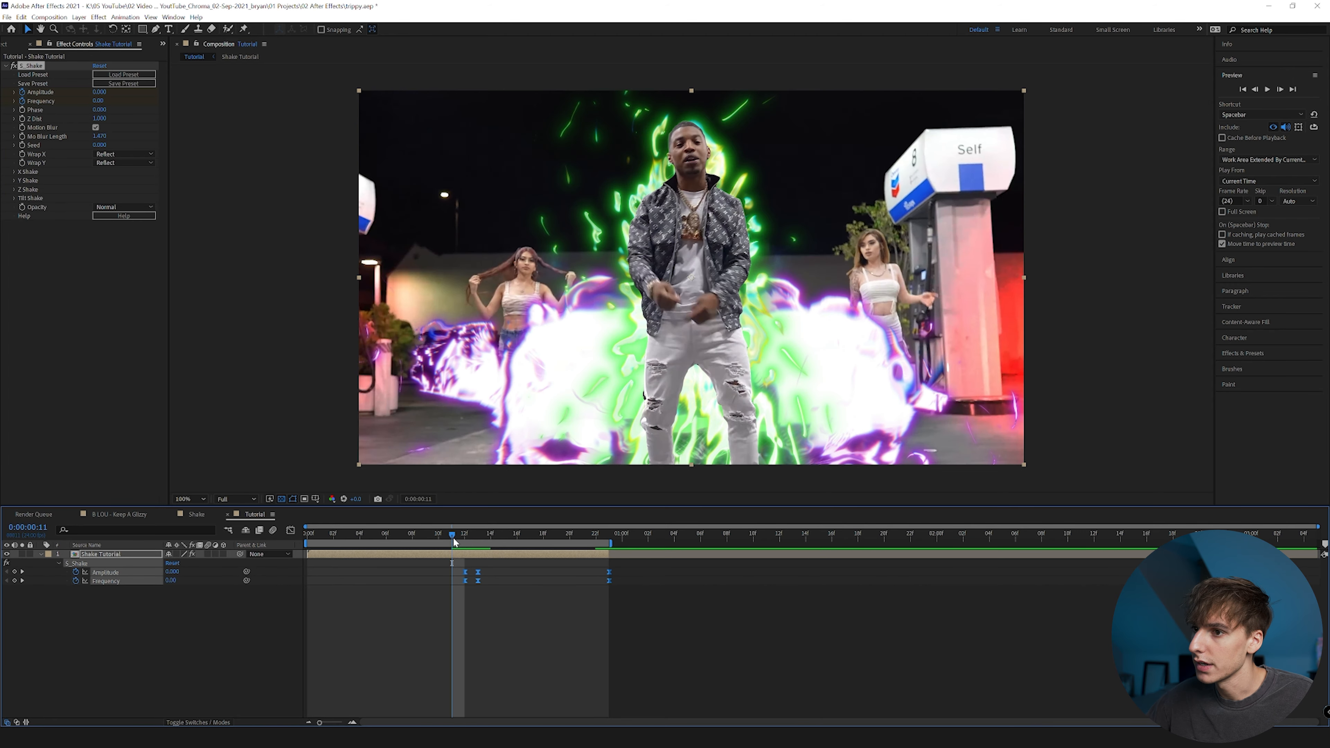
Preview the shake transition from the start and return the playhead to frame 12
key(space)
drag(454, 537, 282, 534)
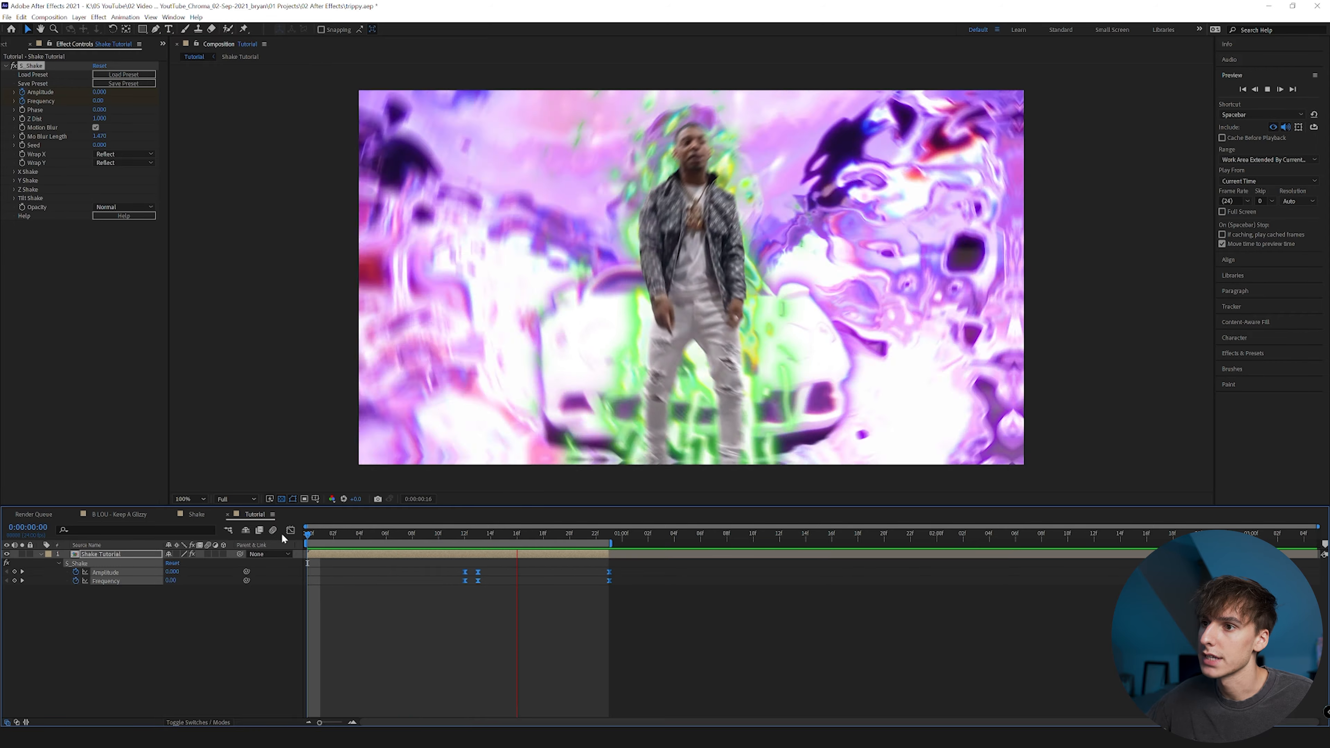
click(465, 534)
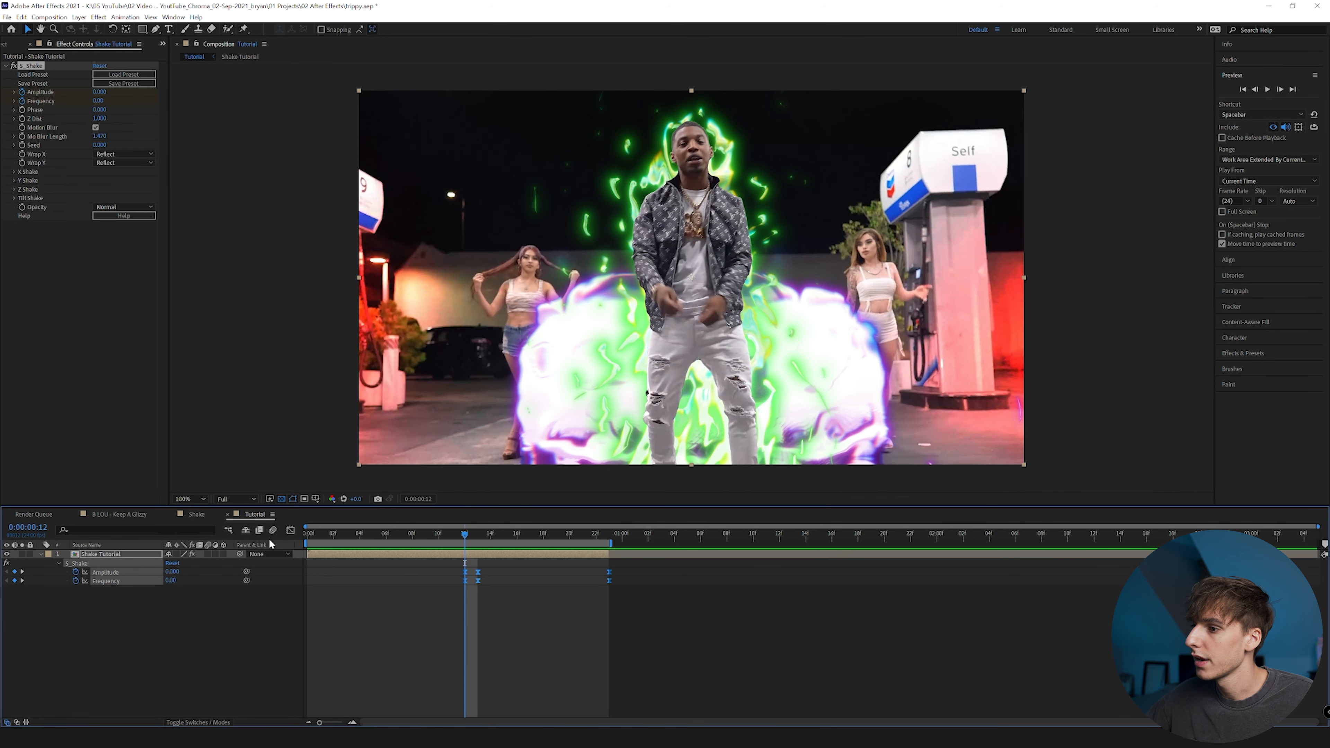
Enable motion blur for the composition and the Shake Tutorial layer, and expand the layer's properties
click(274, 531)
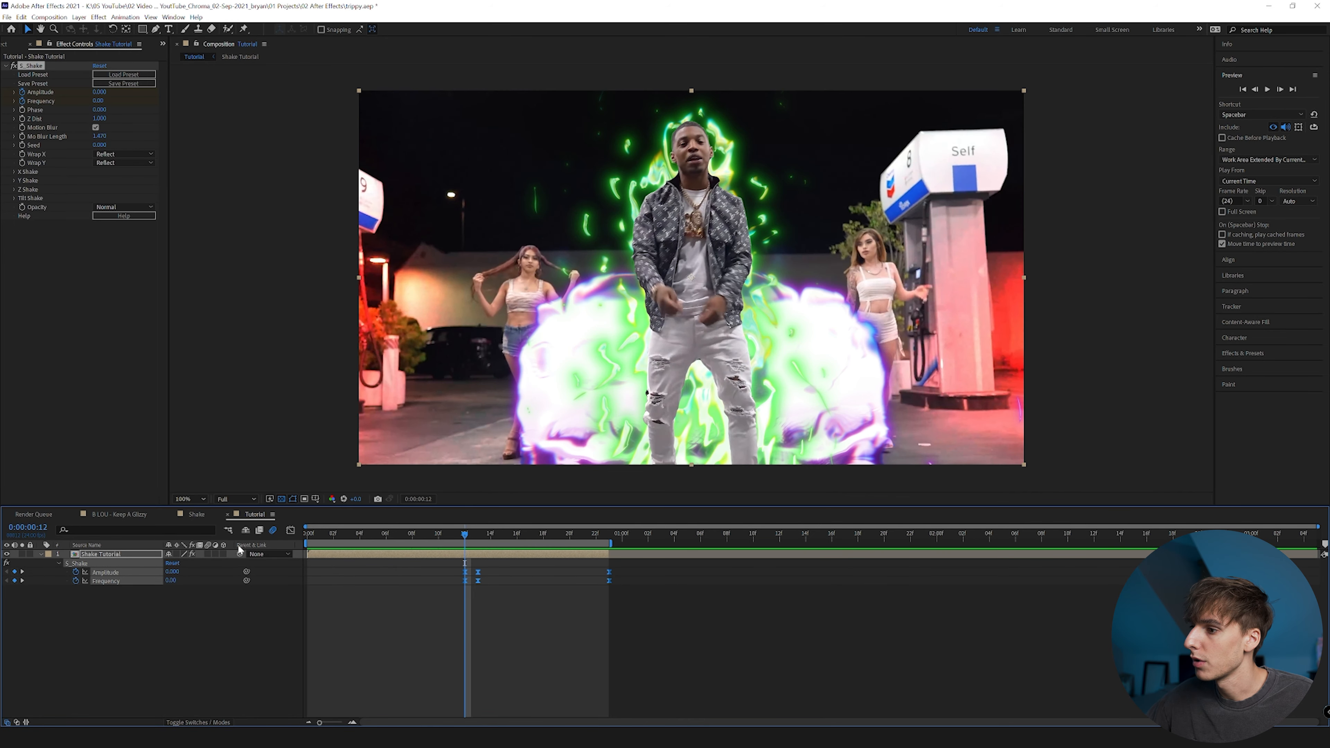
click(206, 554)
click(41, 554)
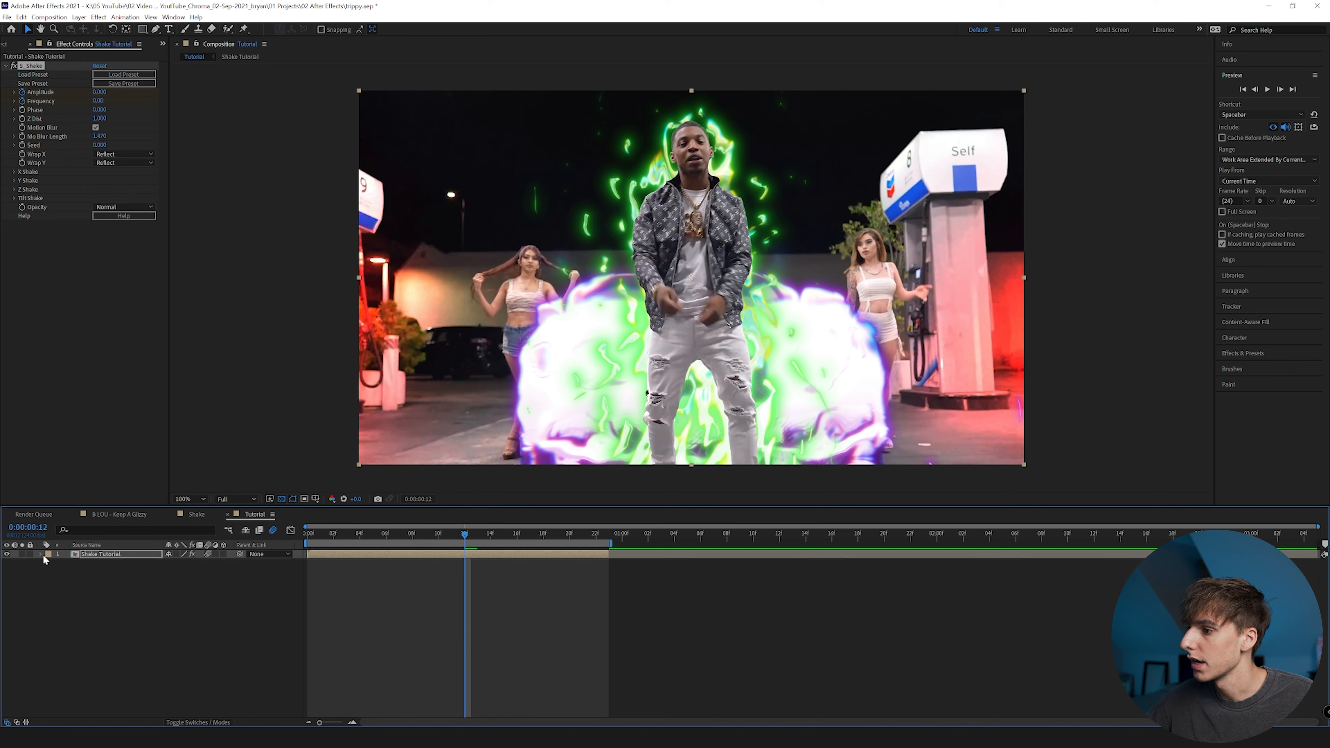
click(41, 556)
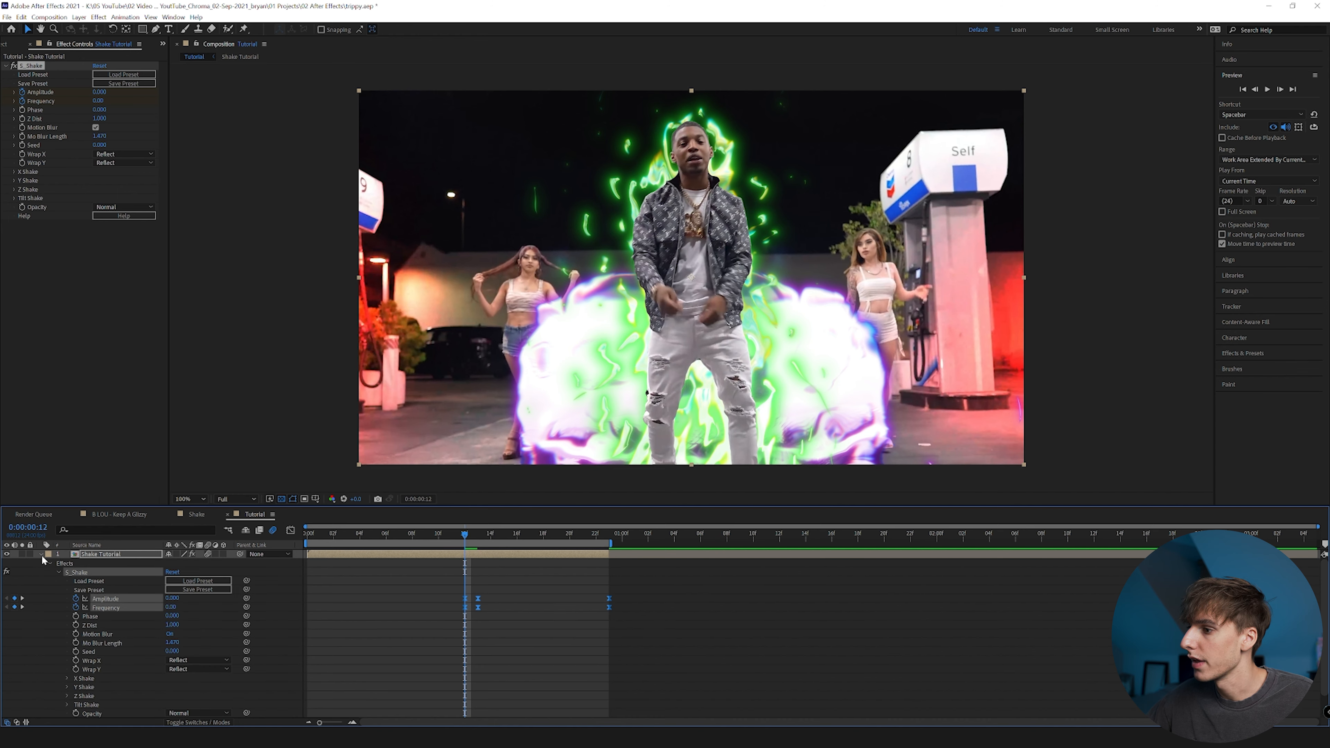
Keyframe the Shake Tutorial layer's Scale at 100% on frame 0 and 125% on frame 12
click(59, 572)
click(50, 581)
click(67, 607)
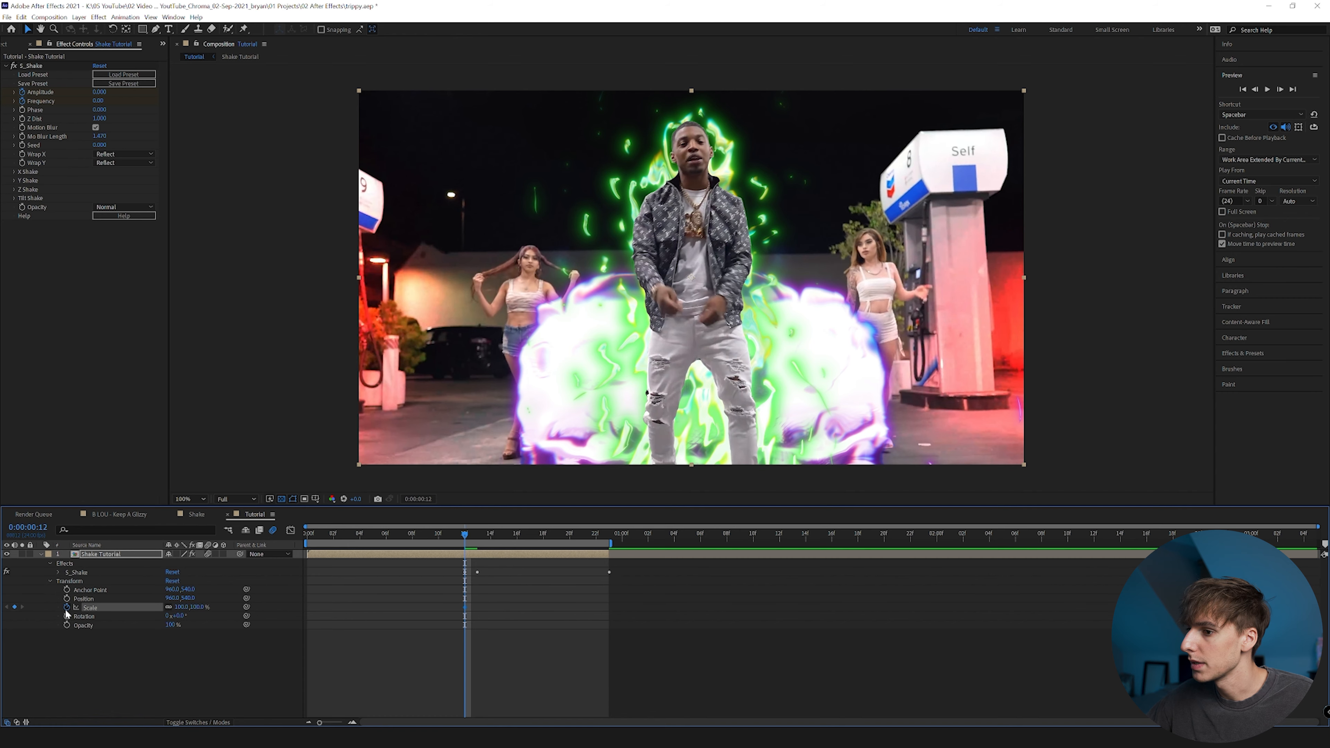
drag(464, 535, 284, 546)
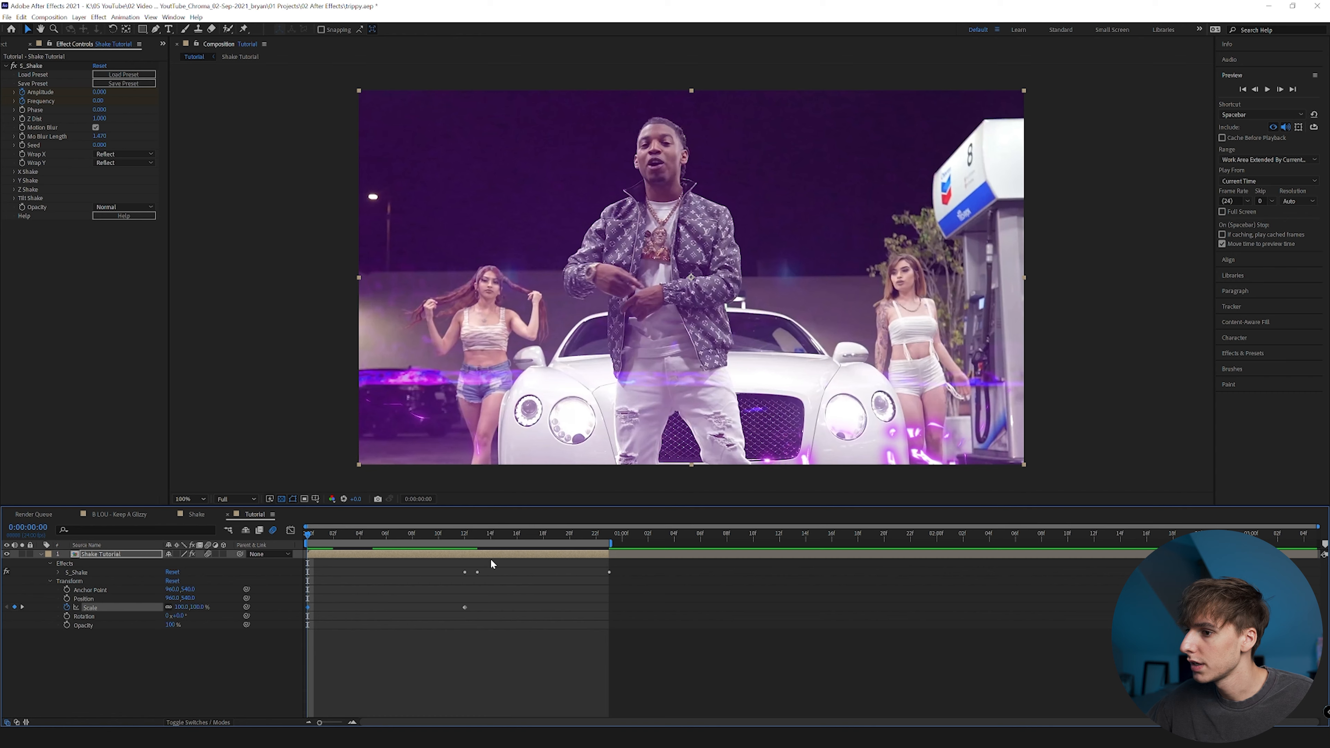
click(464, 537)
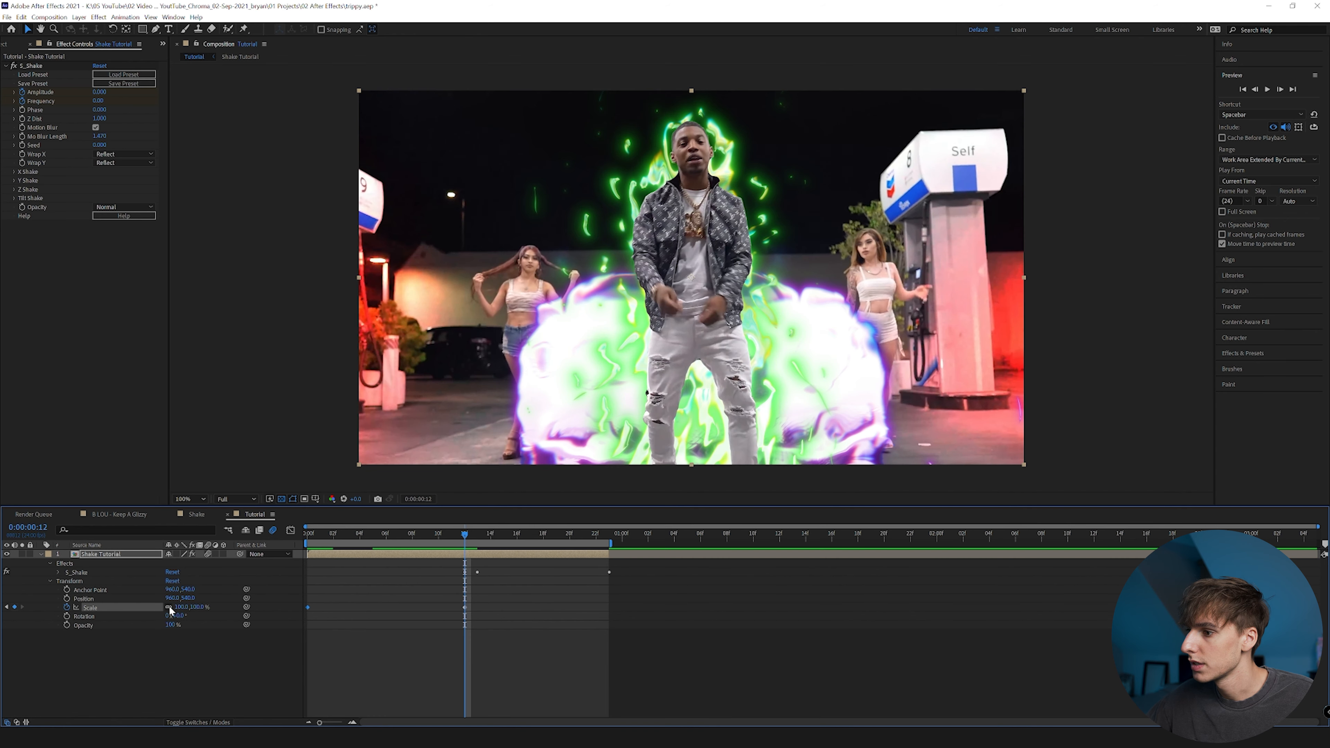
drag(179, 607, 191, 603)
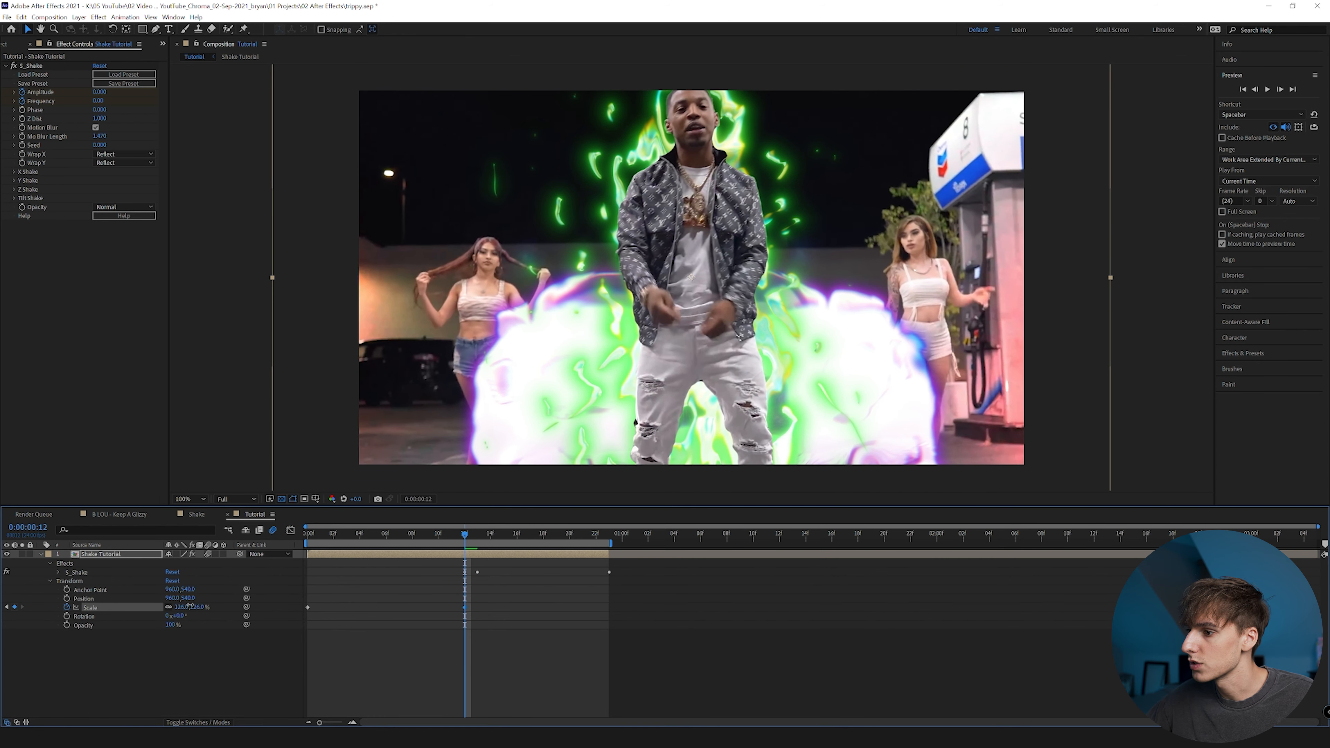
Set Scale to 100% at frame 15 and apply Easy Ease to all the Scale keyframes
click(1270, 90)
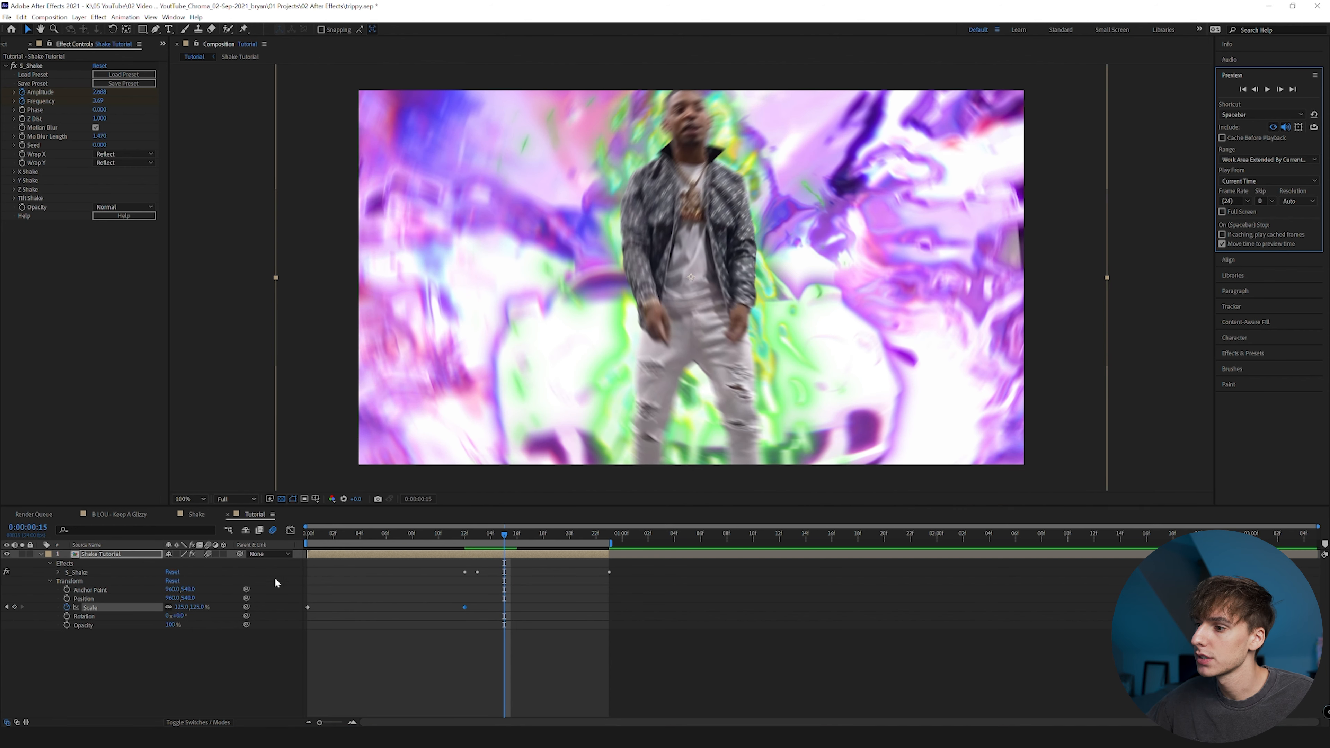
click(181, 606)
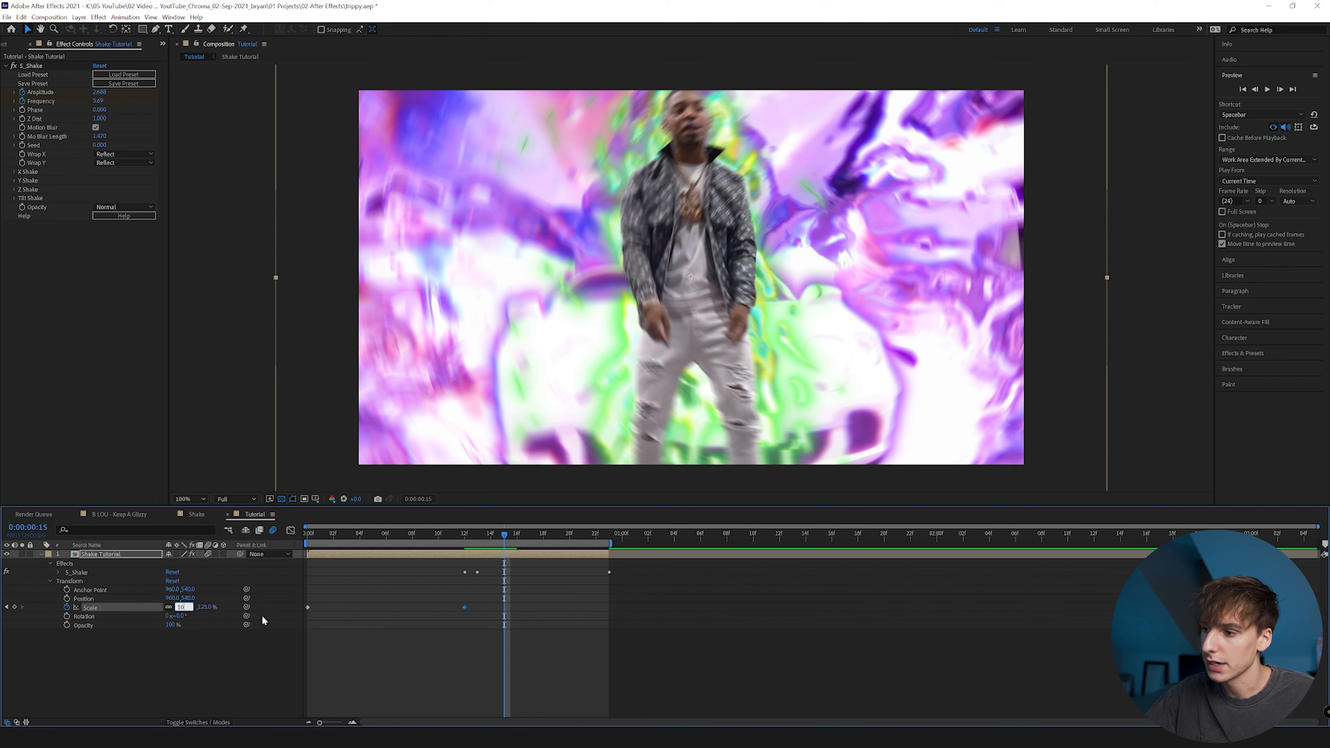
text(0)
key(Return)
drag(542, 598, 232, 618)
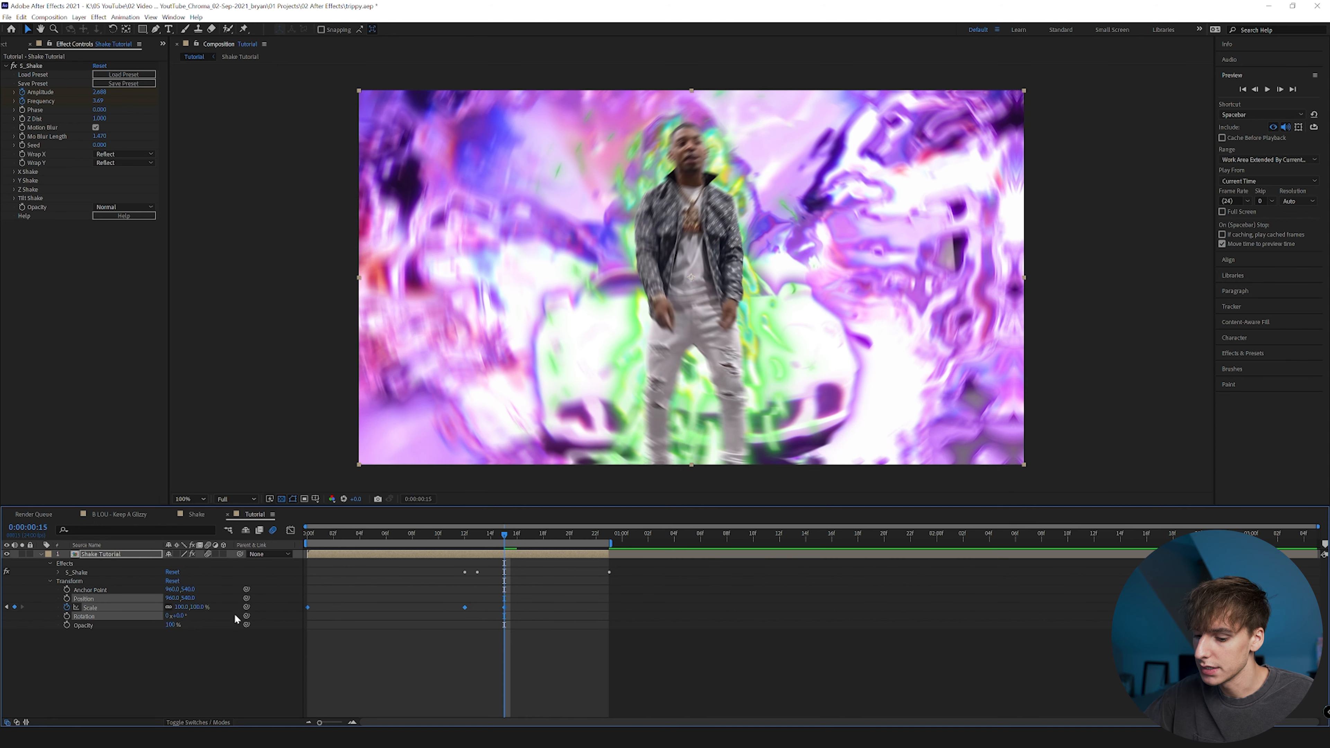
key(F9)
Preview the eased scale animation together with the shake from the start of the composition
drag(336, 536, 275, 539)
key(space)
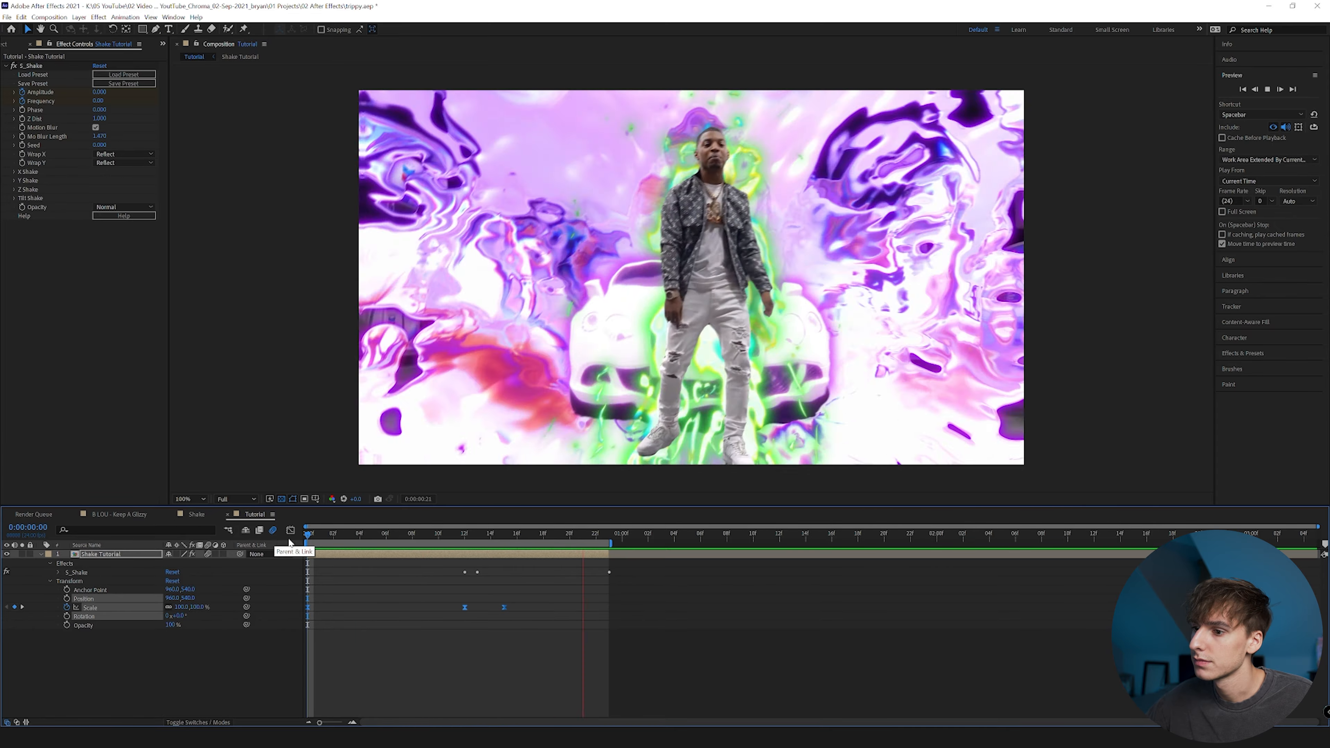
key(space)
Keyframe the layer's Position slightly lower at frame 12 and reset it to its default at frame 0
click(471, 535)
click(361, 645)
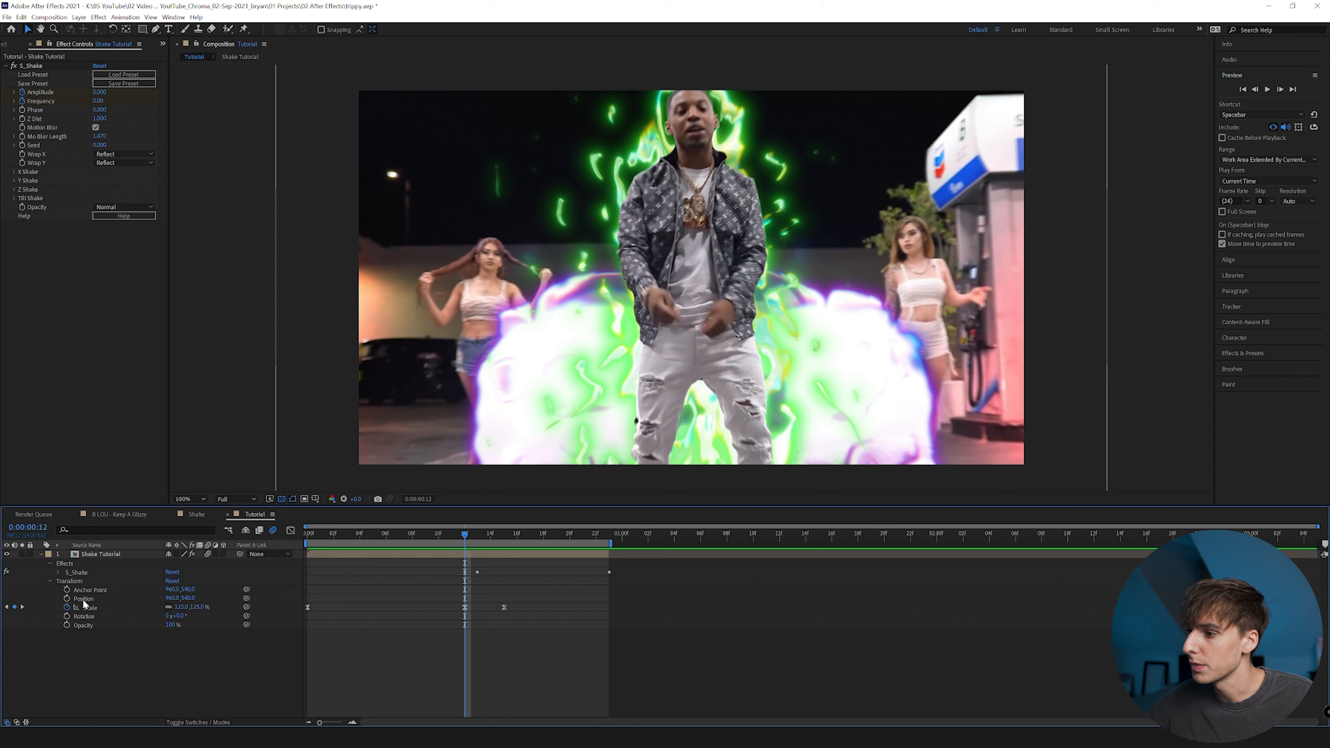
drag(193, 599, 234, 595)
key(Home)
right_click(90, 600)
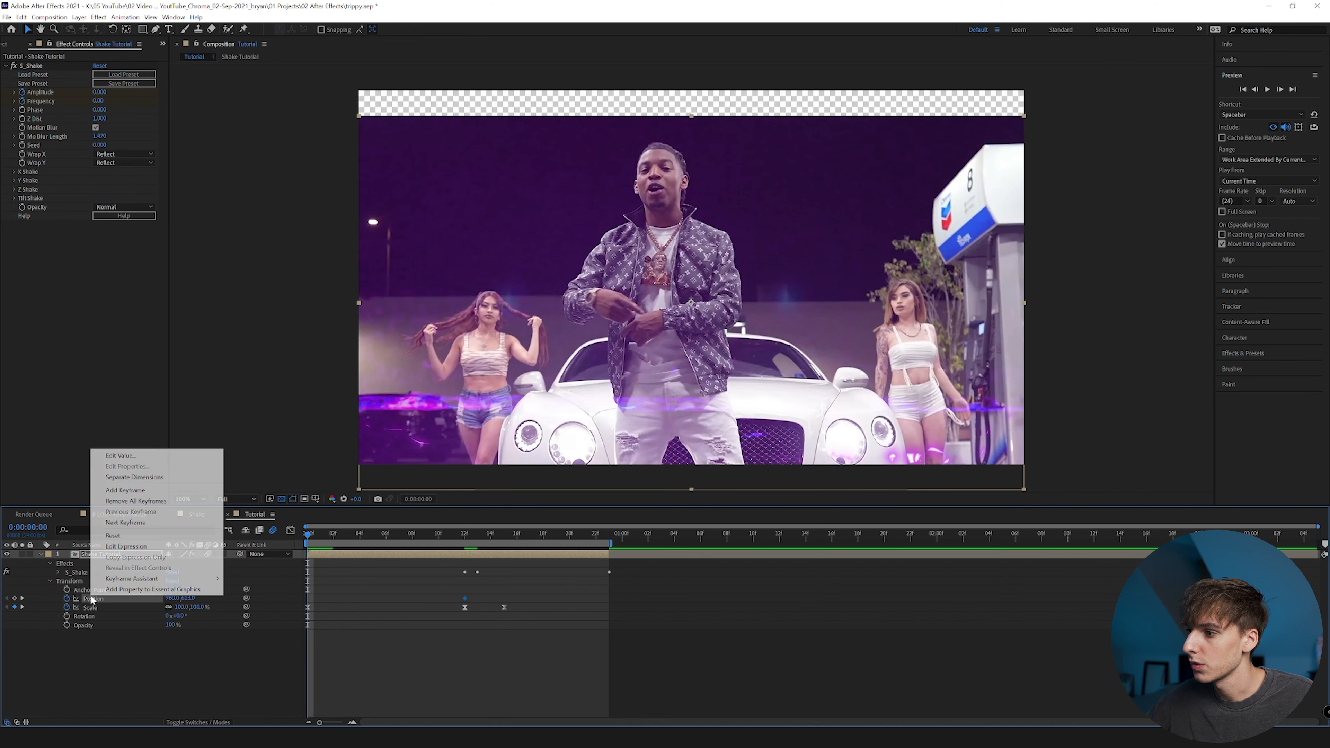
click(114, 536)
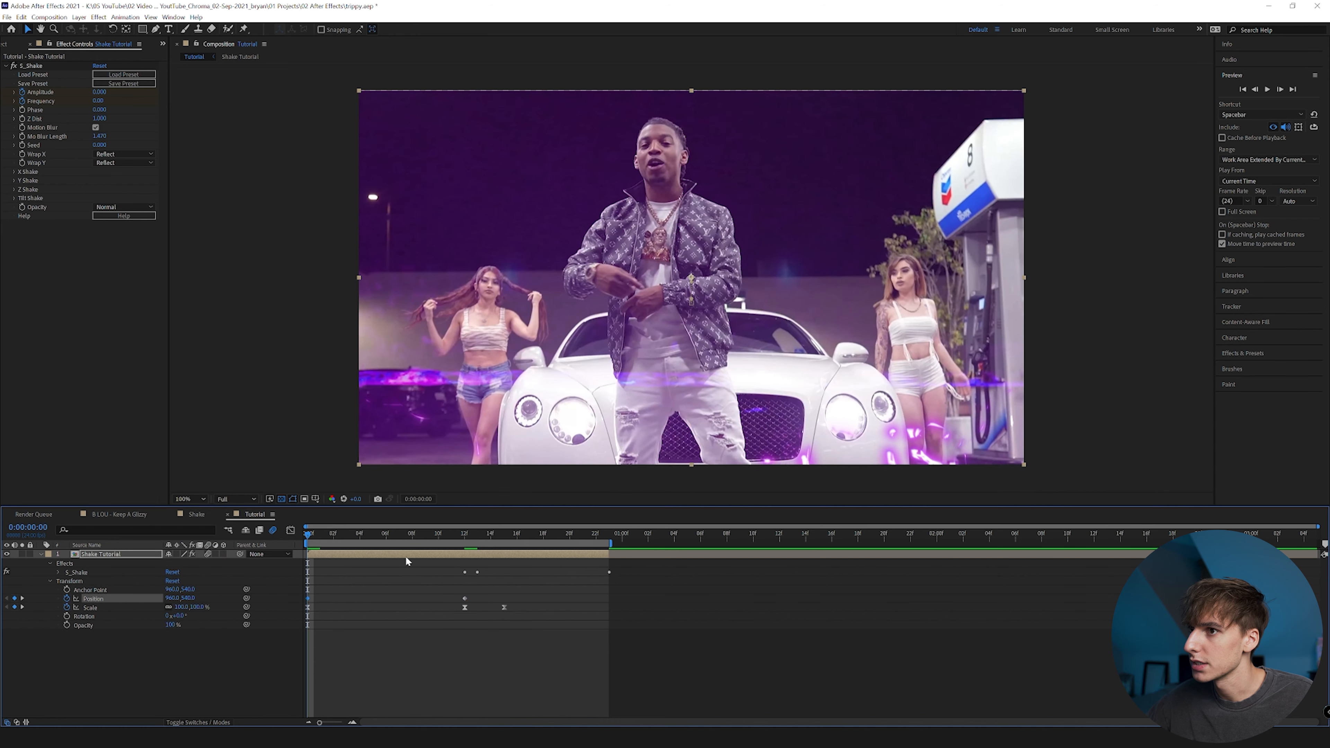
Reset the layer's Position to its default at frame 15 and apply Easy Ease to the Position keyframes
click(503, 536)
right_click(115, 598)
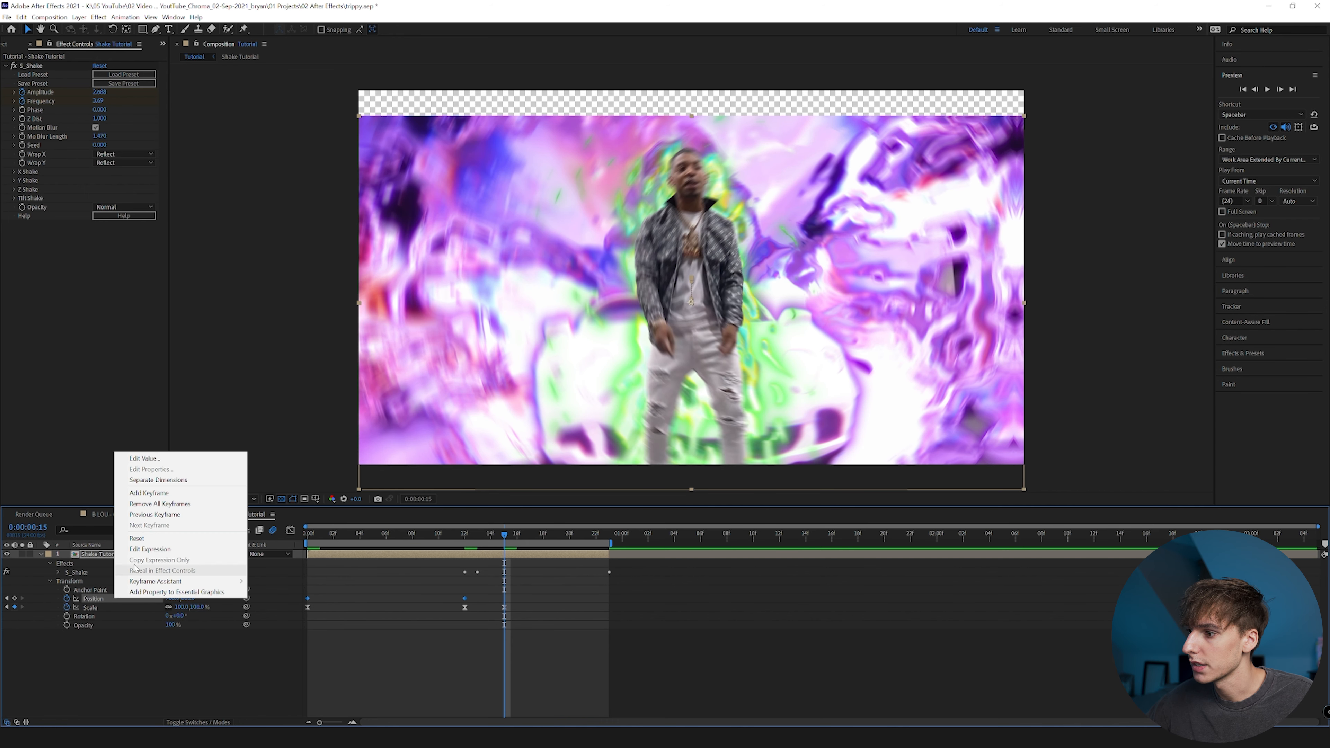
click(137, 539)
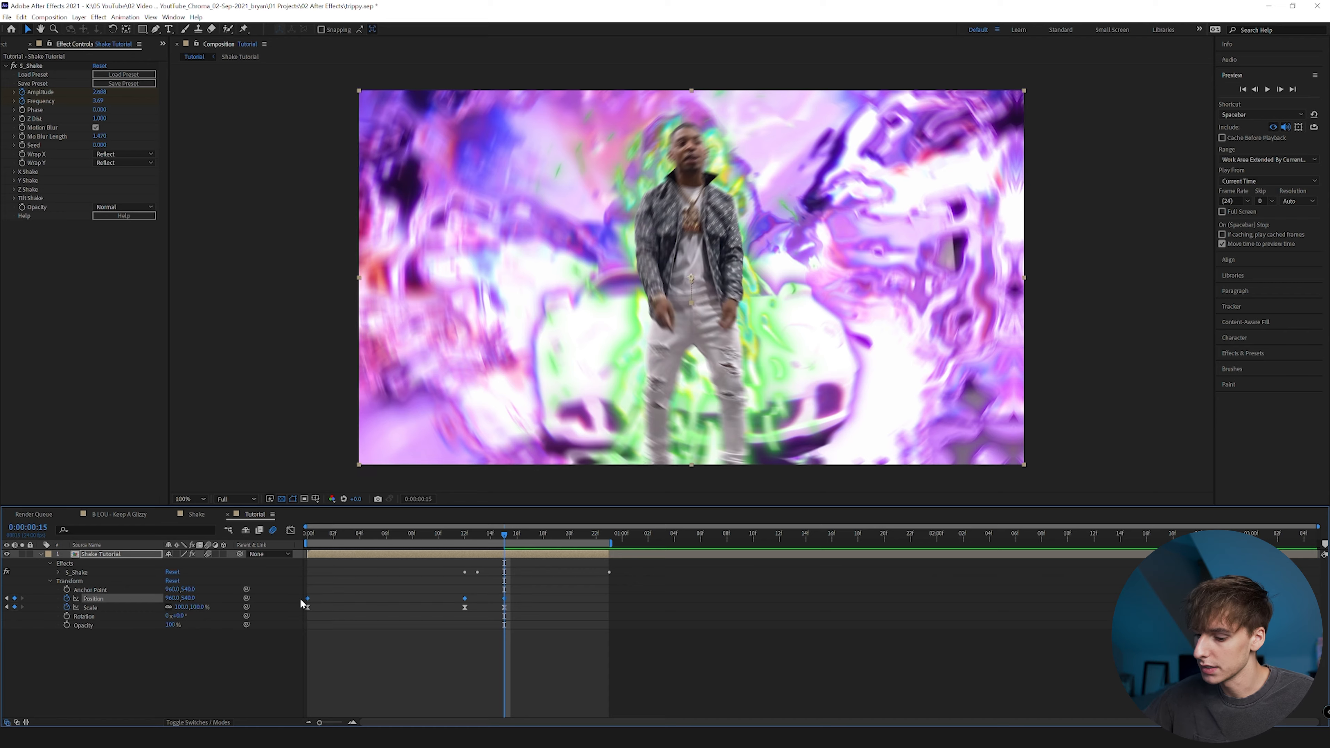
key(F9)
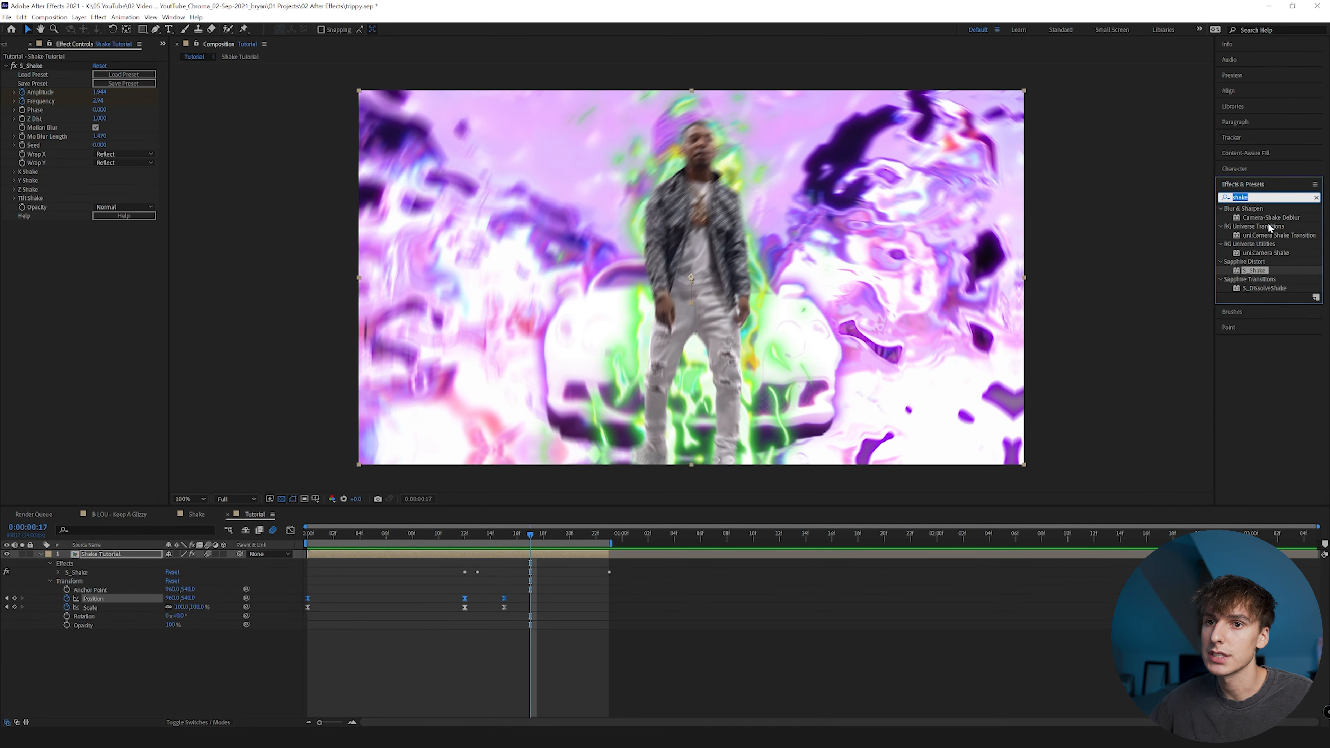
Find the RSMB effect, apply it to the Shake Tutorial layer, and preview the transition from the start
text(rsmb)
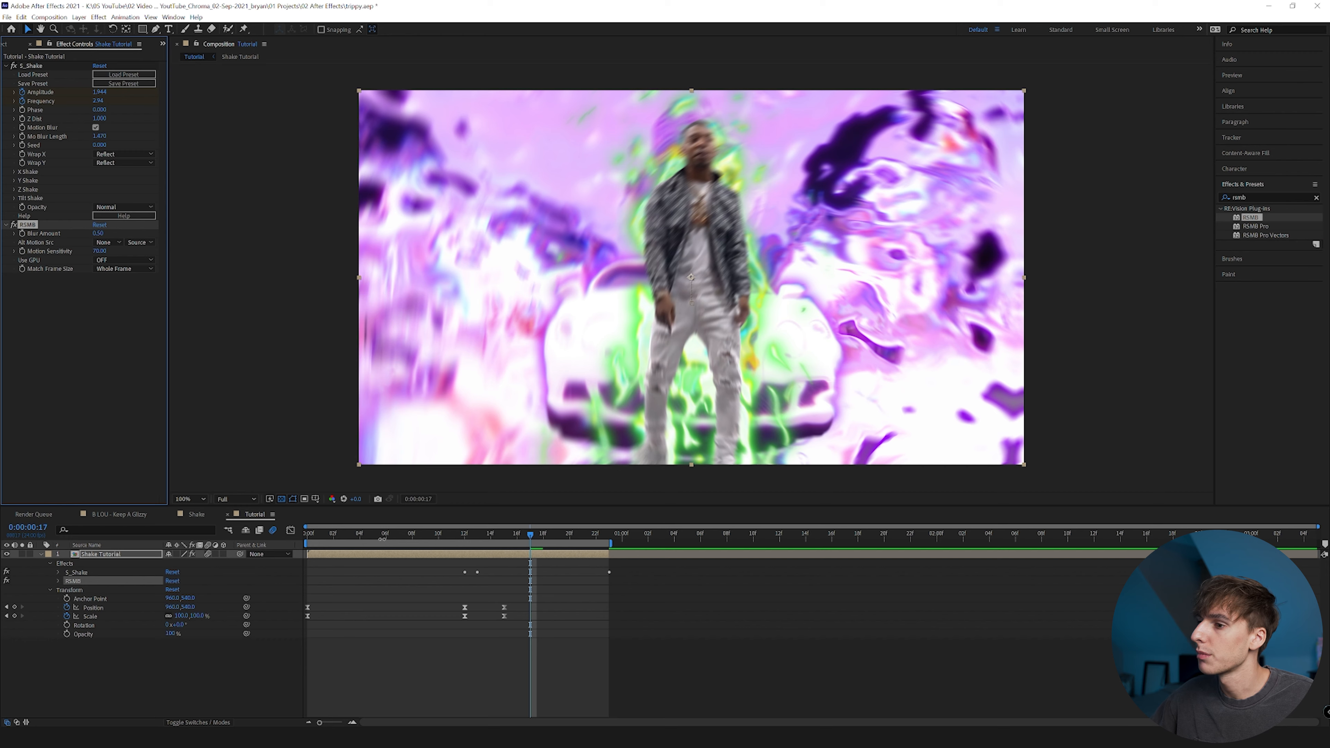
drag(353, 532, 262, 533)
key(space)
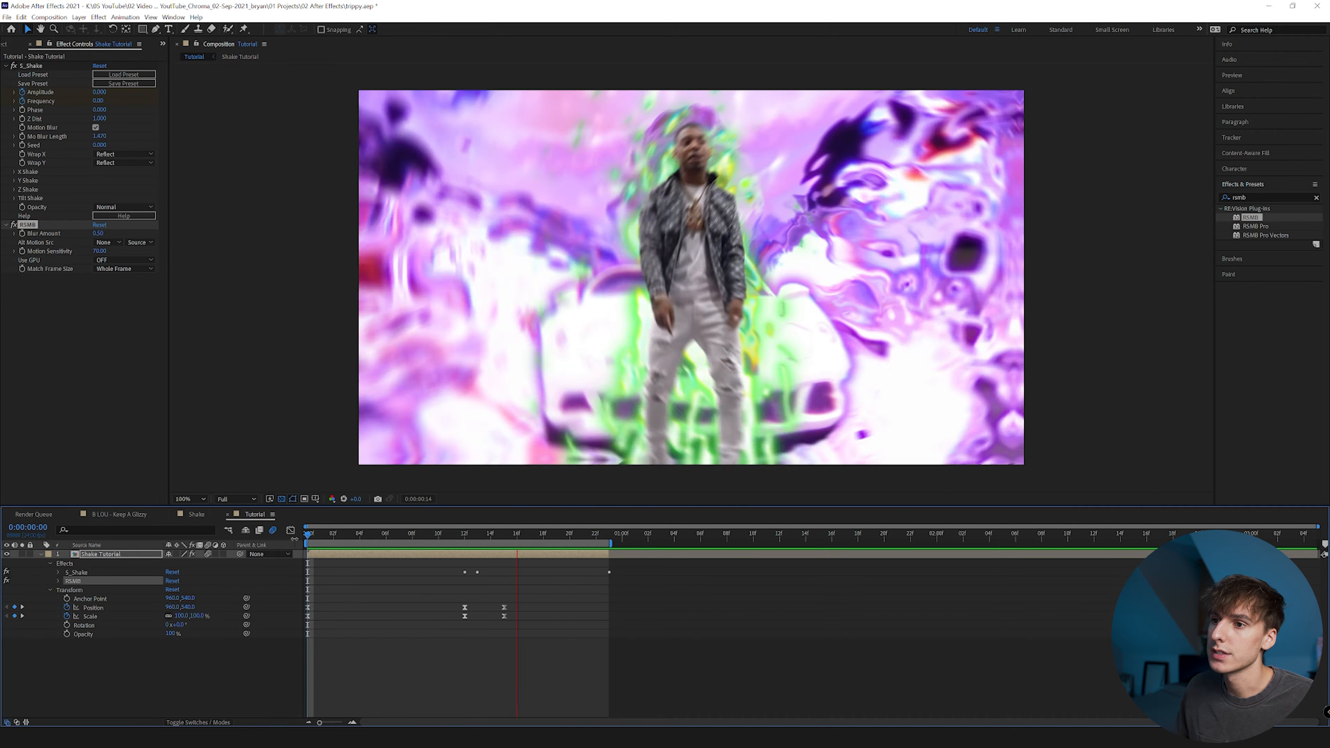
drag(426, 536, 570, 534)
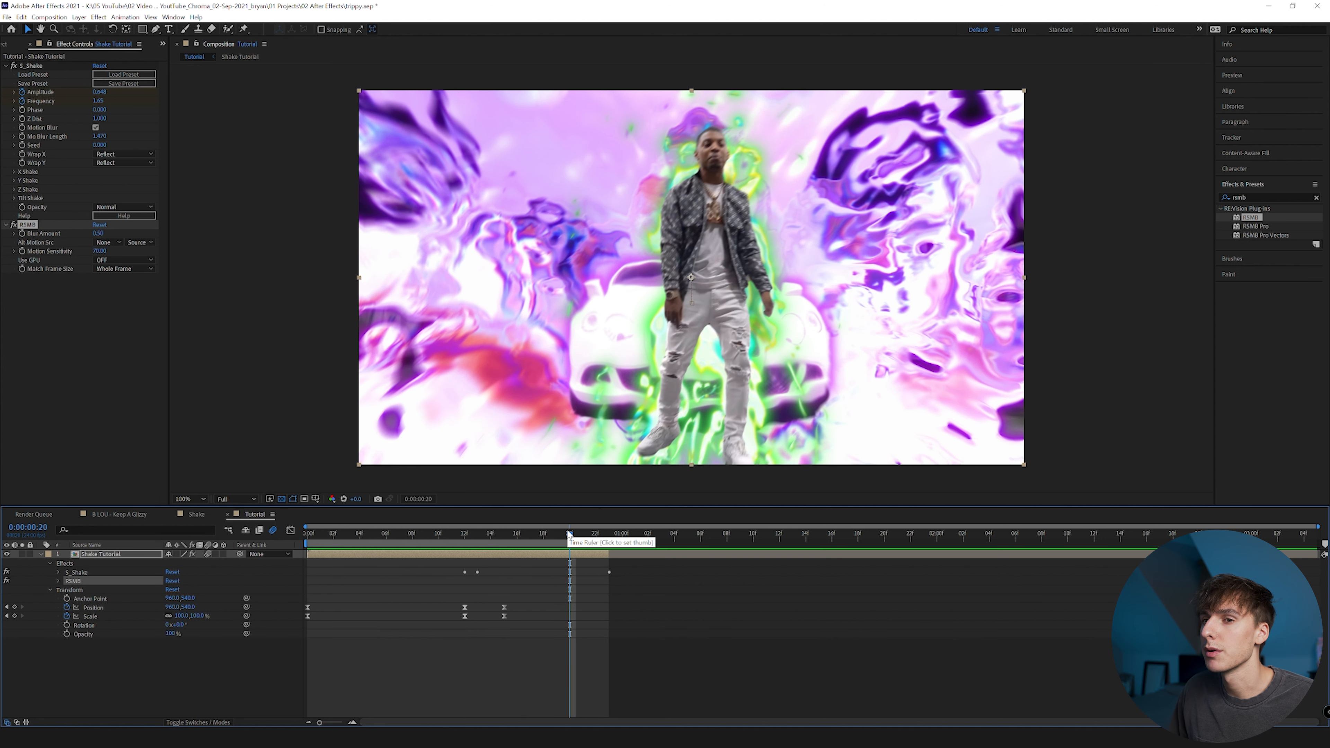